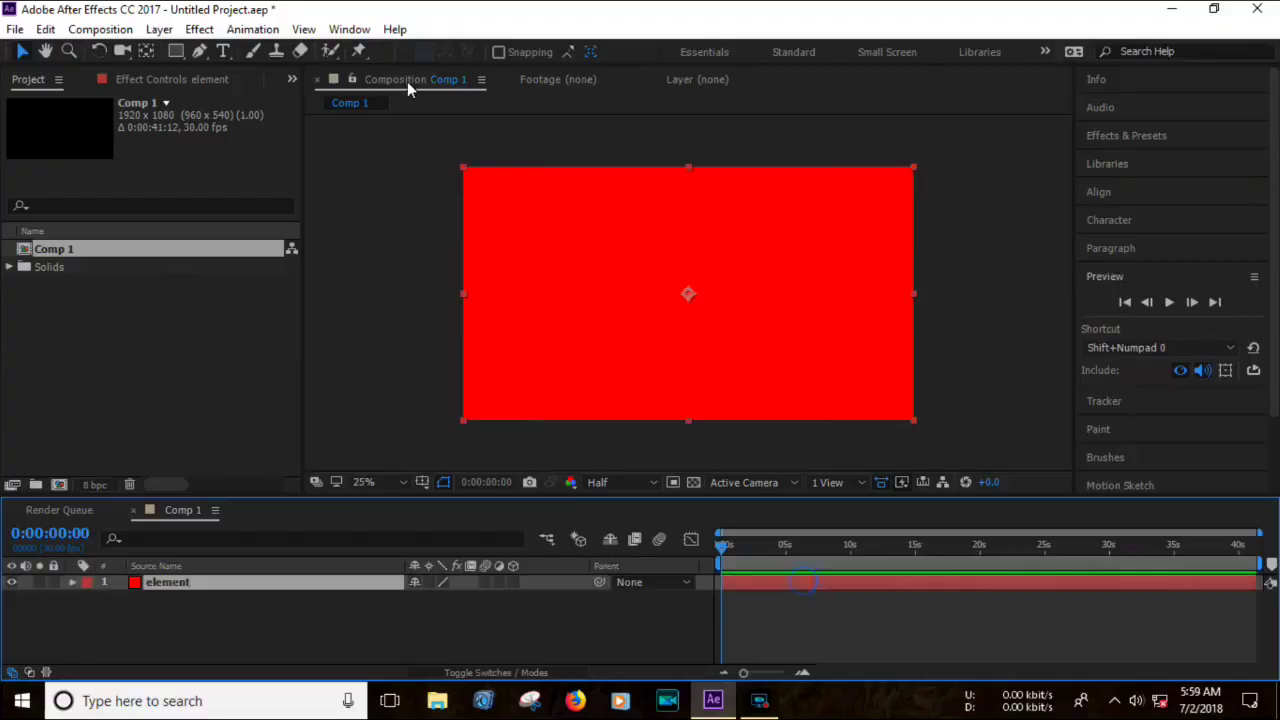
Apply Video Copilot's Element effect to the red 'element' solid and open its Scene Setup.
left_click(201, 29)
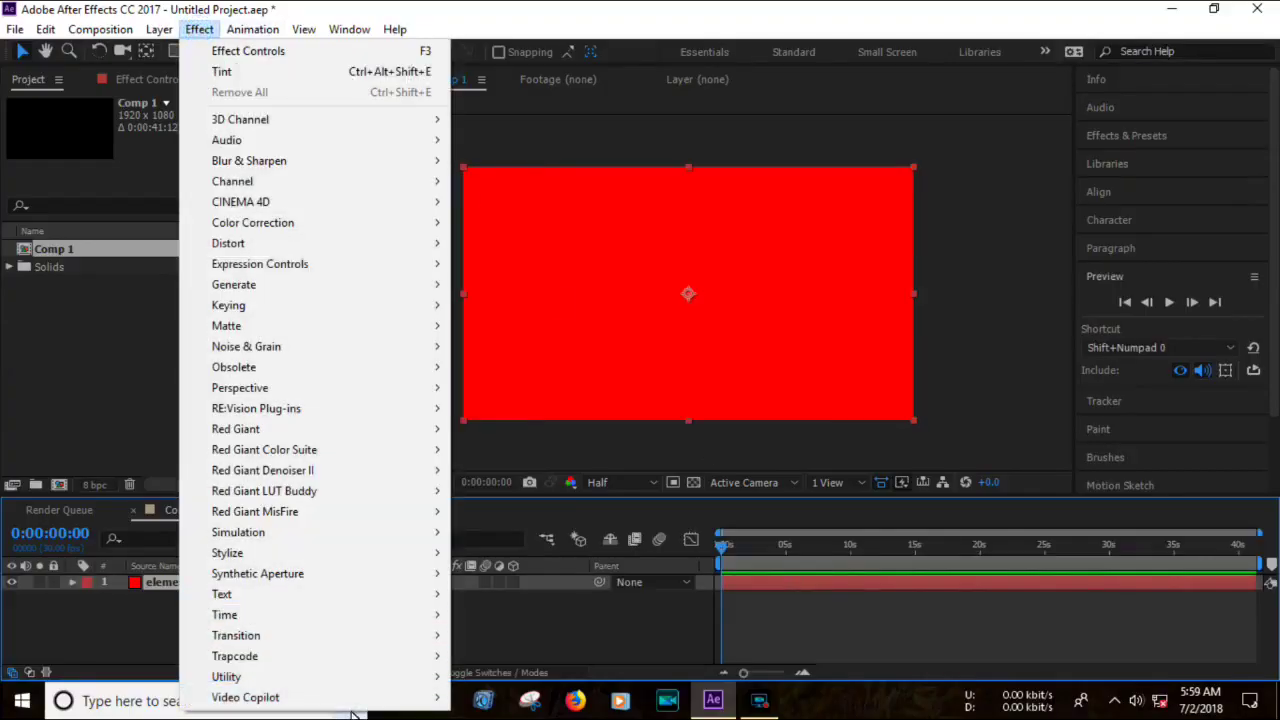
mouse_move(360, 710)
left_click(510, 583)
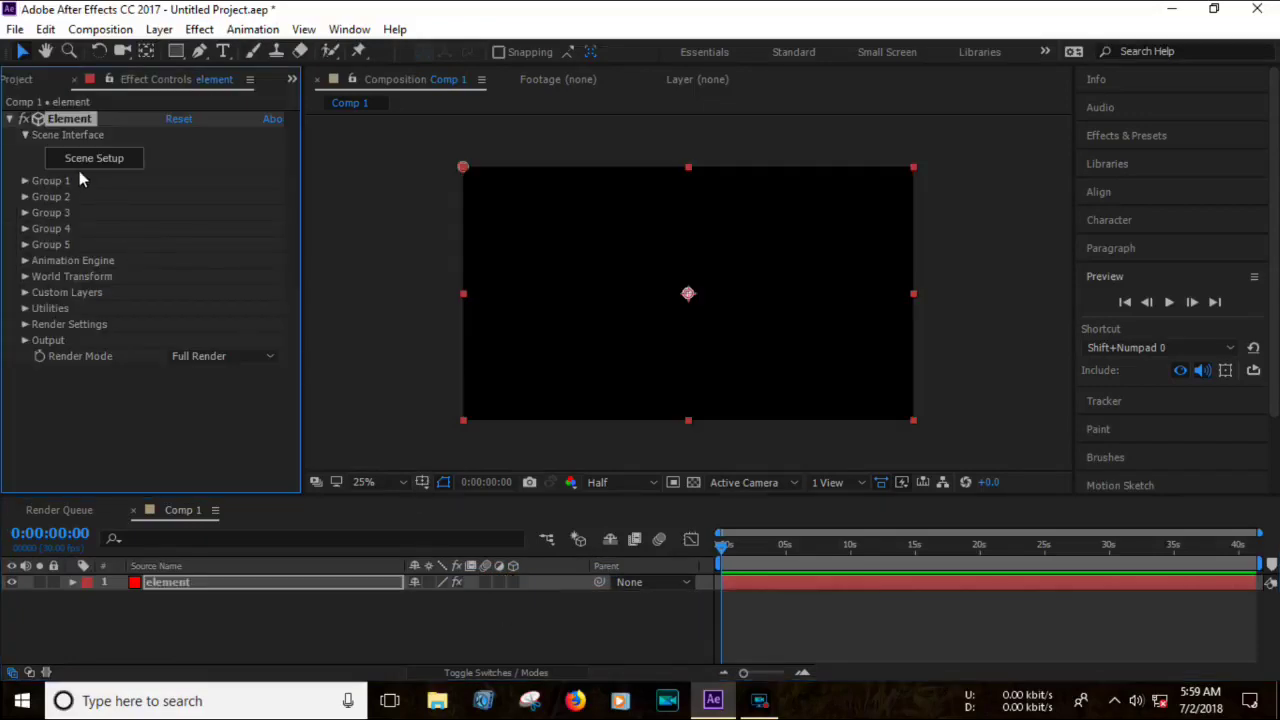
left_click(82, 162)
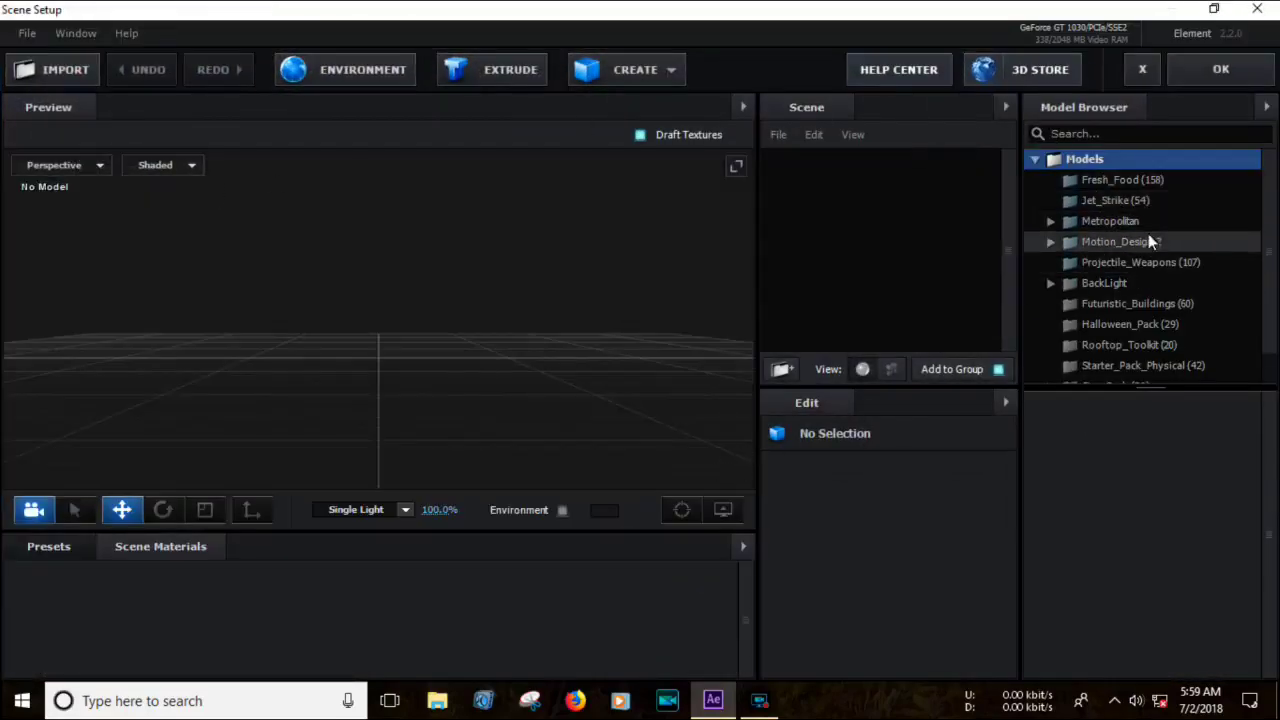
Expand Motion_Design_2 and browse Beams, Bionic_Core, Buttons, Capsules, Chains and Cloth through to Components.
double_click(1152, 250)
left_click(1194, 268)
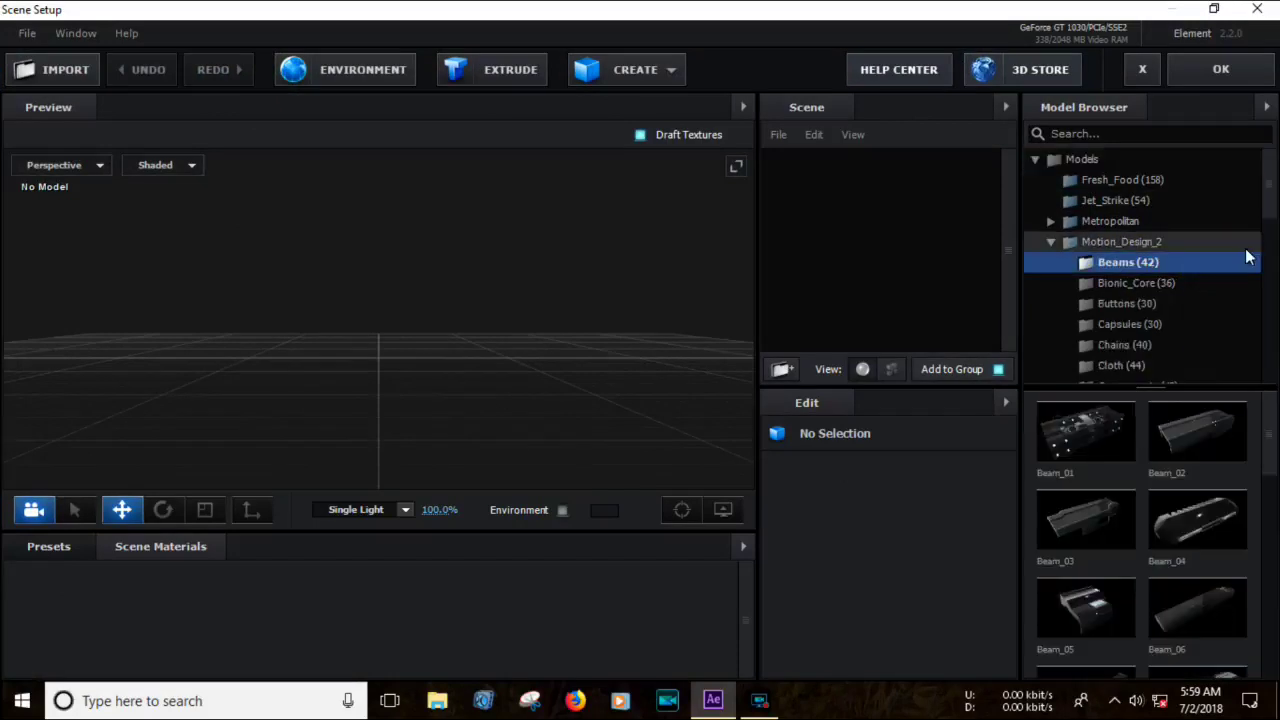
scroll(1178, 485, "down", 2)
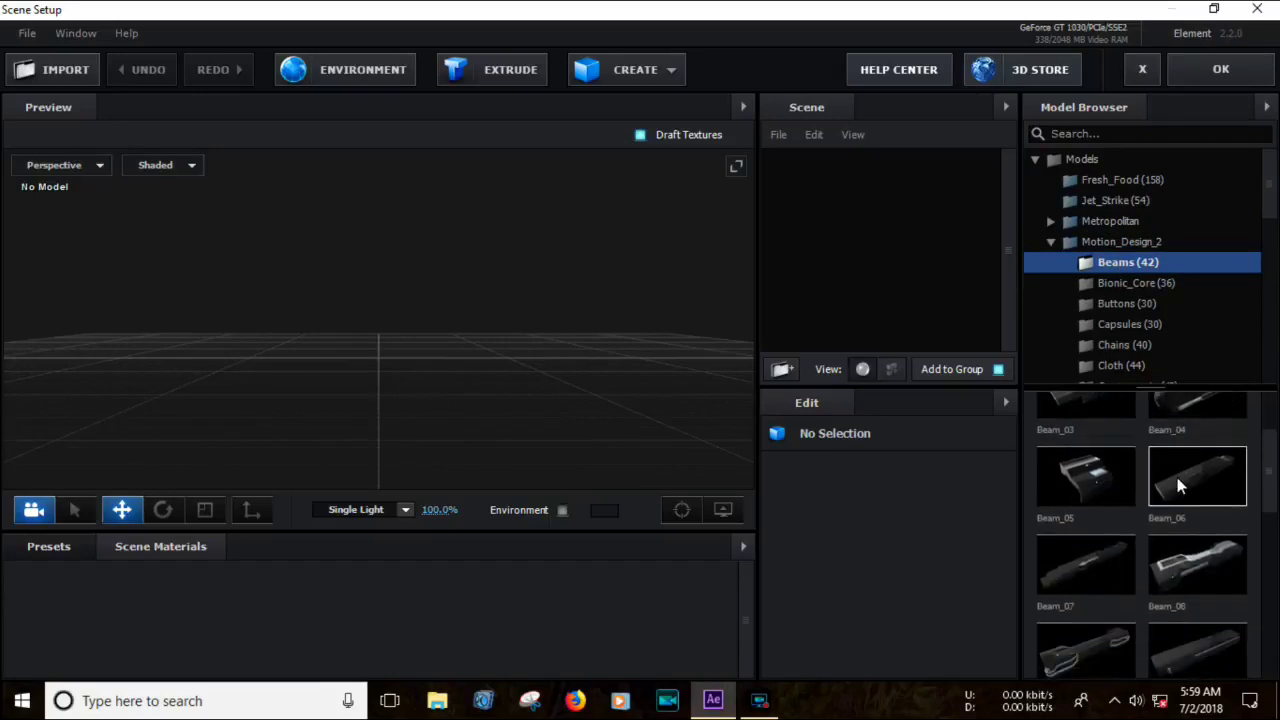
scroll(1178, 485, "down", 2)
scroll(1178, 485, "down", 2)
scroll(1178, 485, "down", 2)
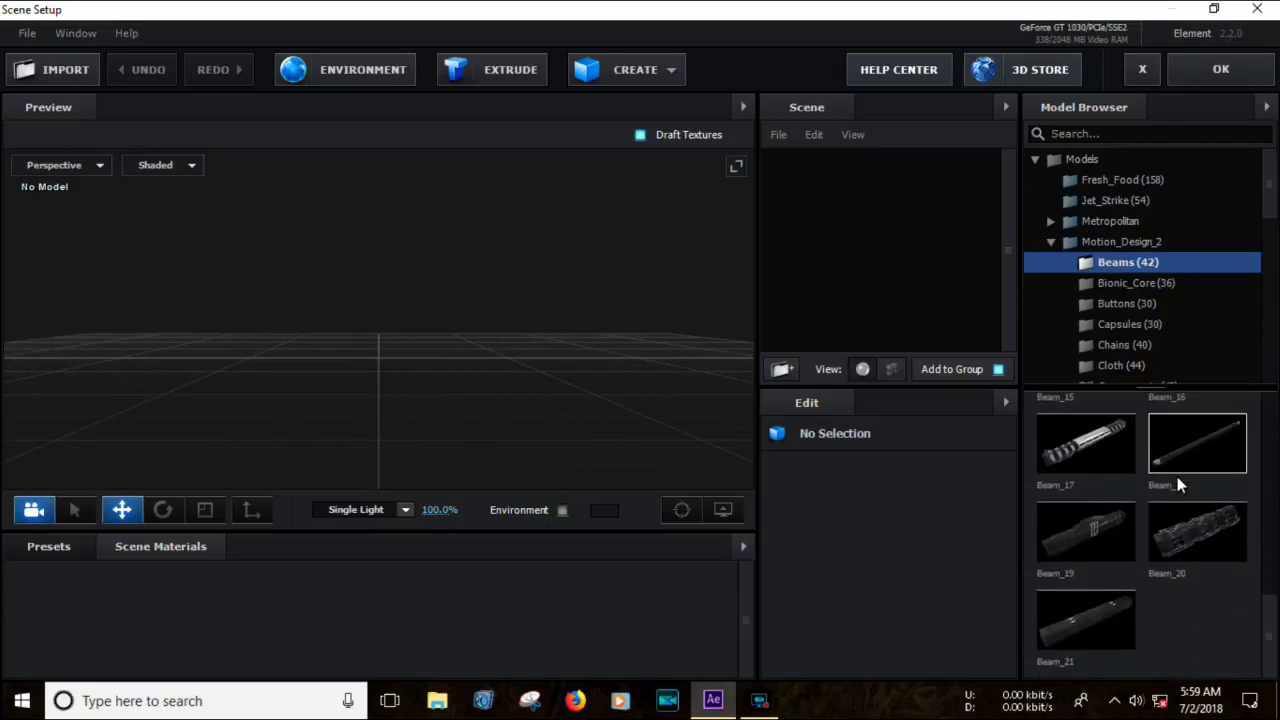
left_click(1157, 287)
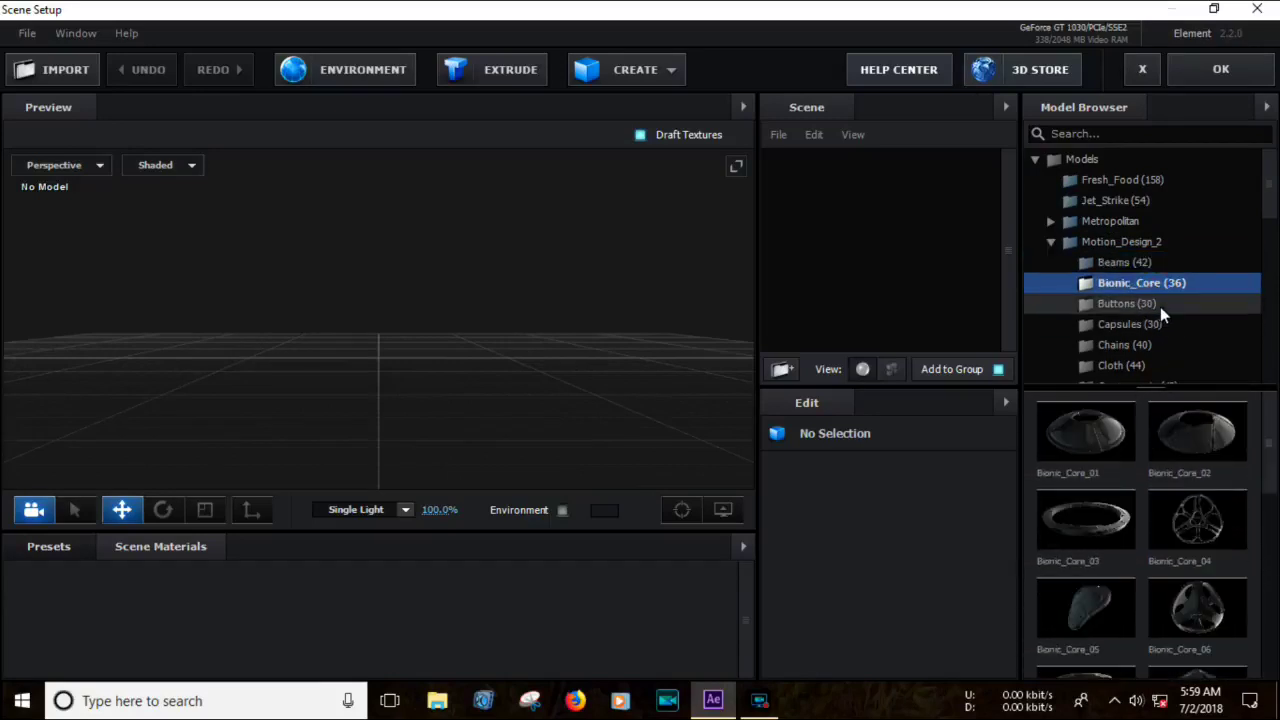
left_click(1160, 307)
left_click(1155, 323)
scroll(1154, 312, "down", 1)
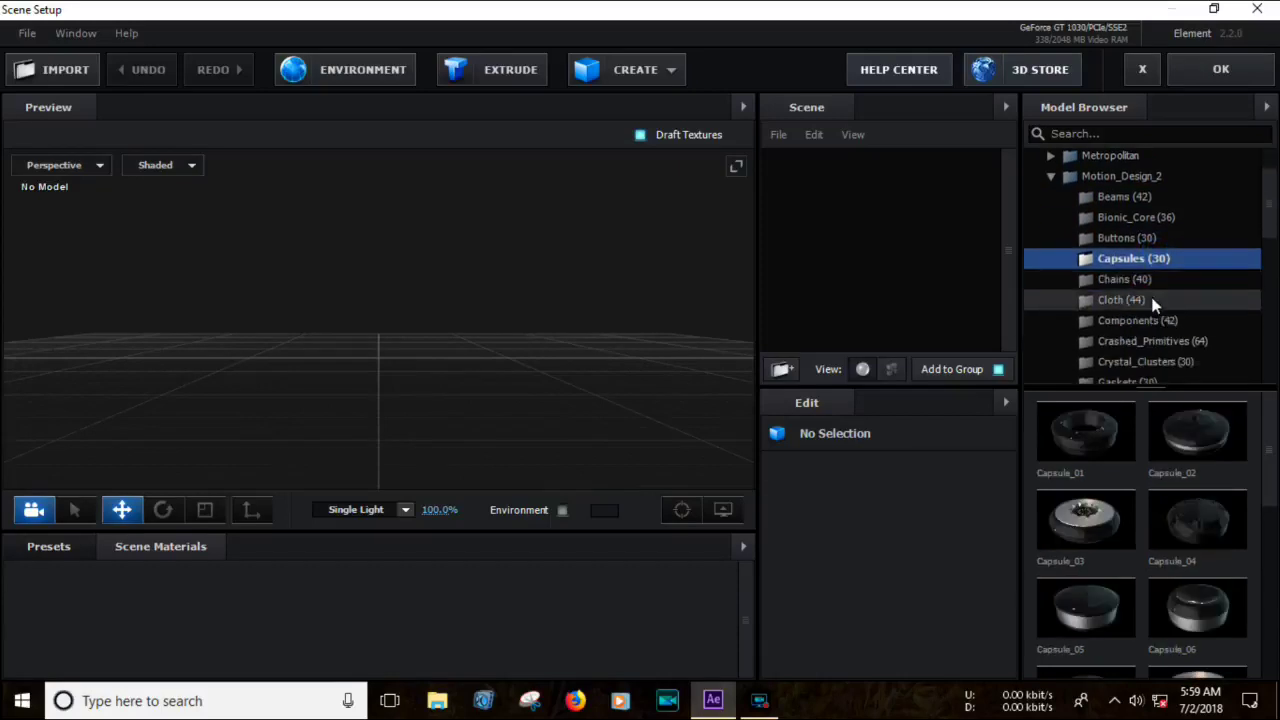
left_click(1148, 281)
left_click(1151, 302)
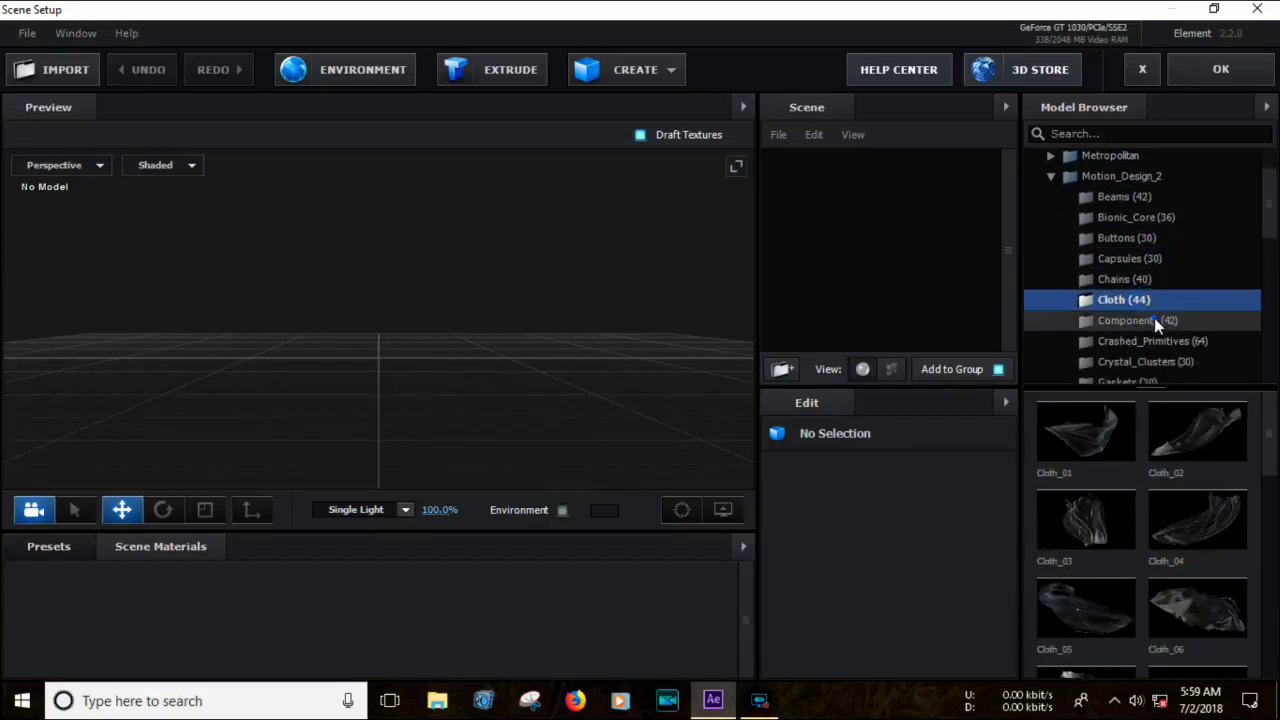
left_click(1154, 319)
Add Component_14 from the Components models to the scene.
scroll(1158, 438, "down", 3)
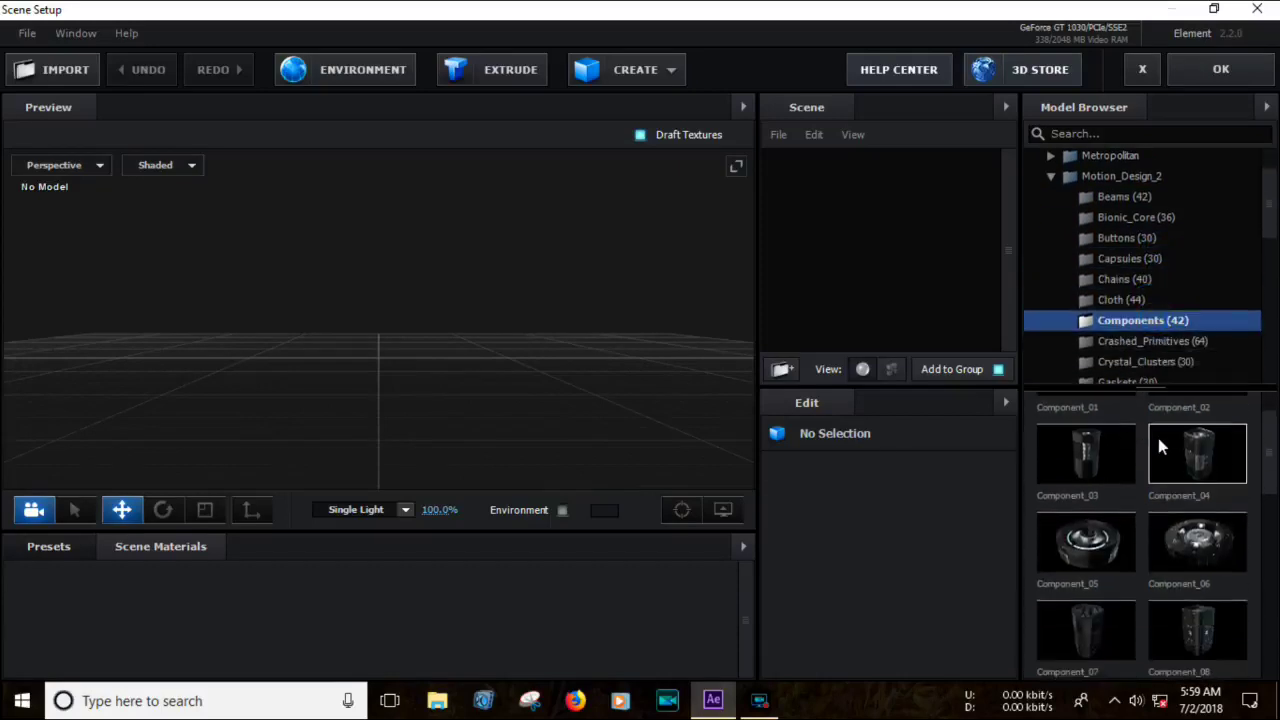
scroll(1158, 438, "down", 3)
scroll(1158, 438, "down", 3)
scroll(1158, 438, "down", 2)
scroll(1188, 480, "down", 2)
scroll(1204, 499, "down", 1)
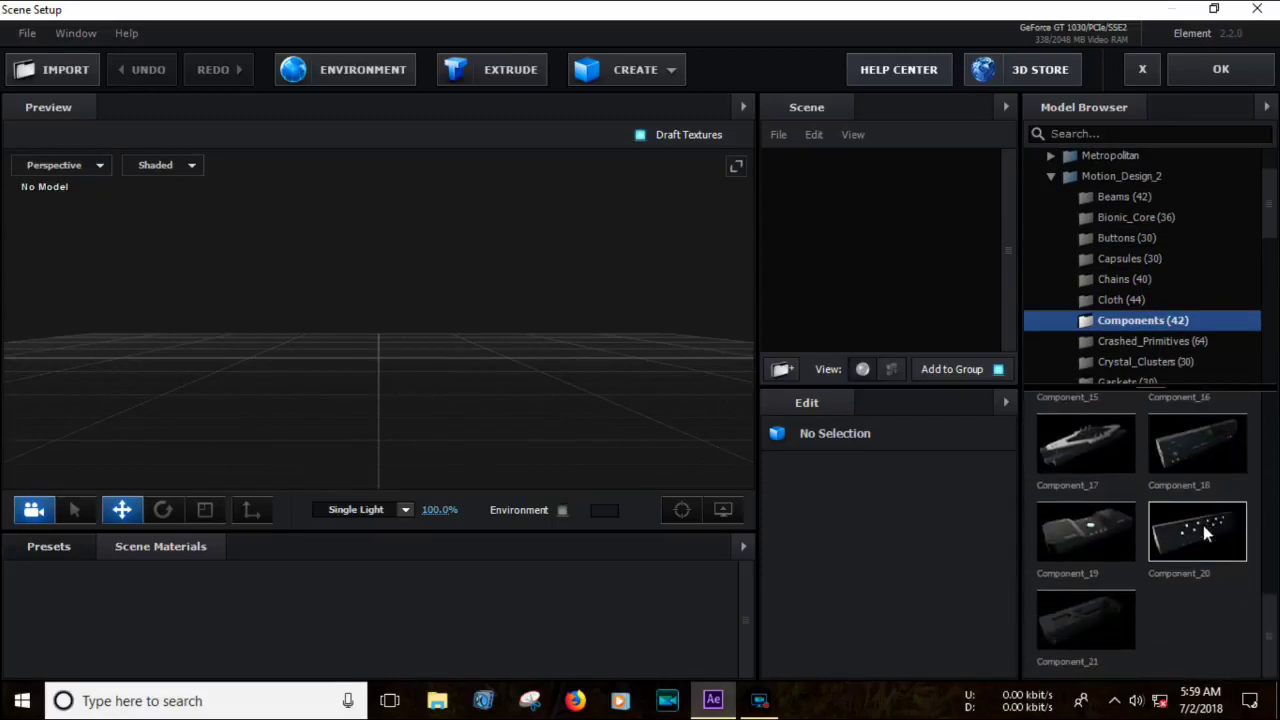
scroll(1203, 544, "up", 2)
scroll(1203, 544, "up", 2)
scroll(1203, 544, "up", 1)
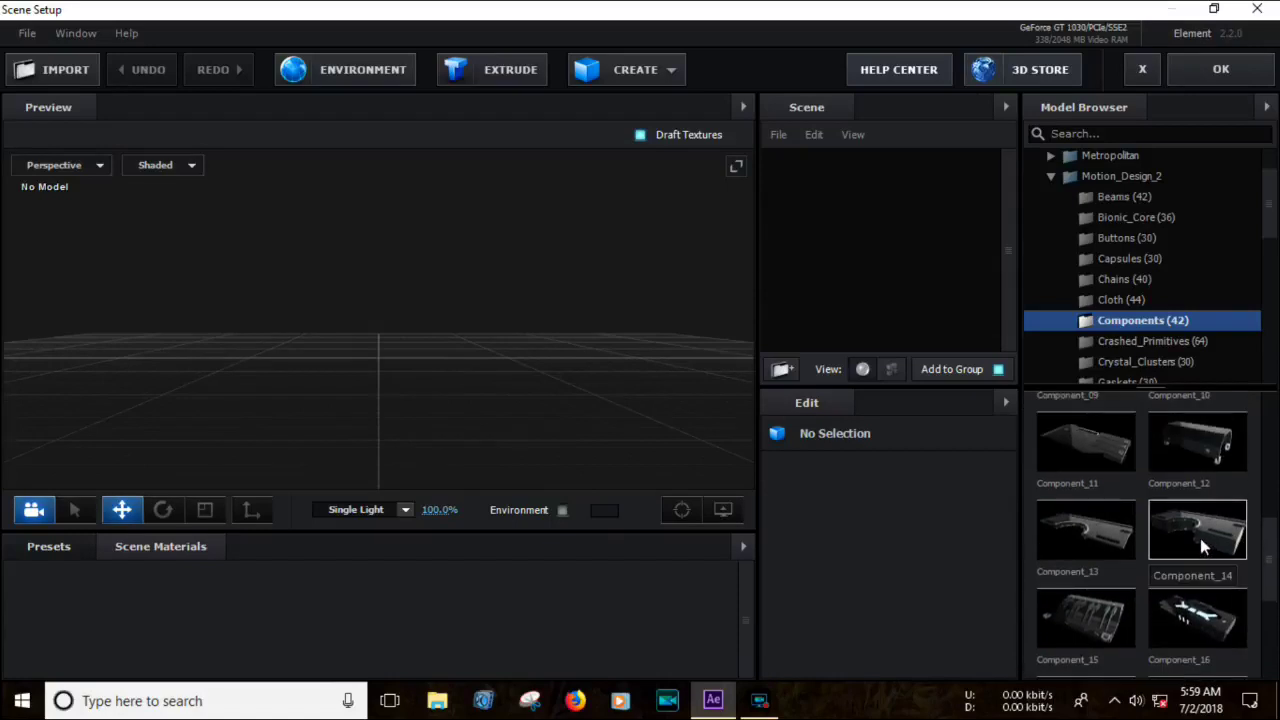
left_click(1201, 543)
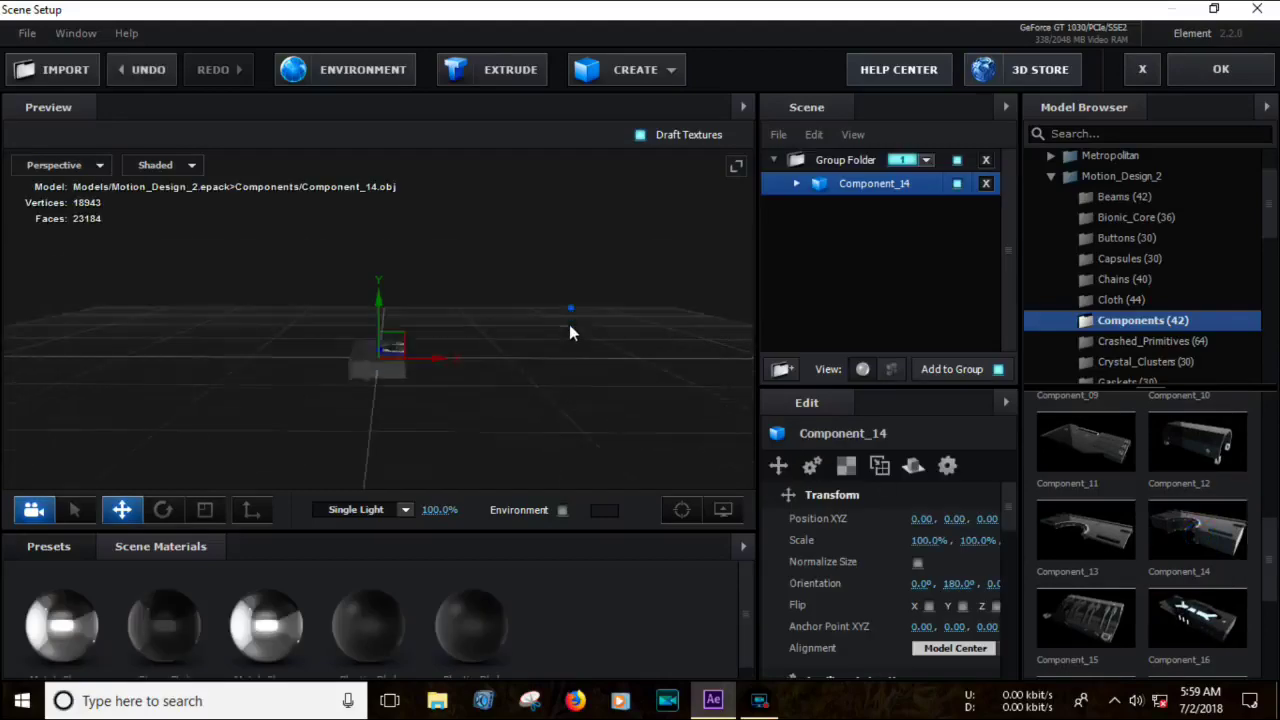
Tint the Element 3D environment a muted pink, B18C8C.
left_click(600, 509)
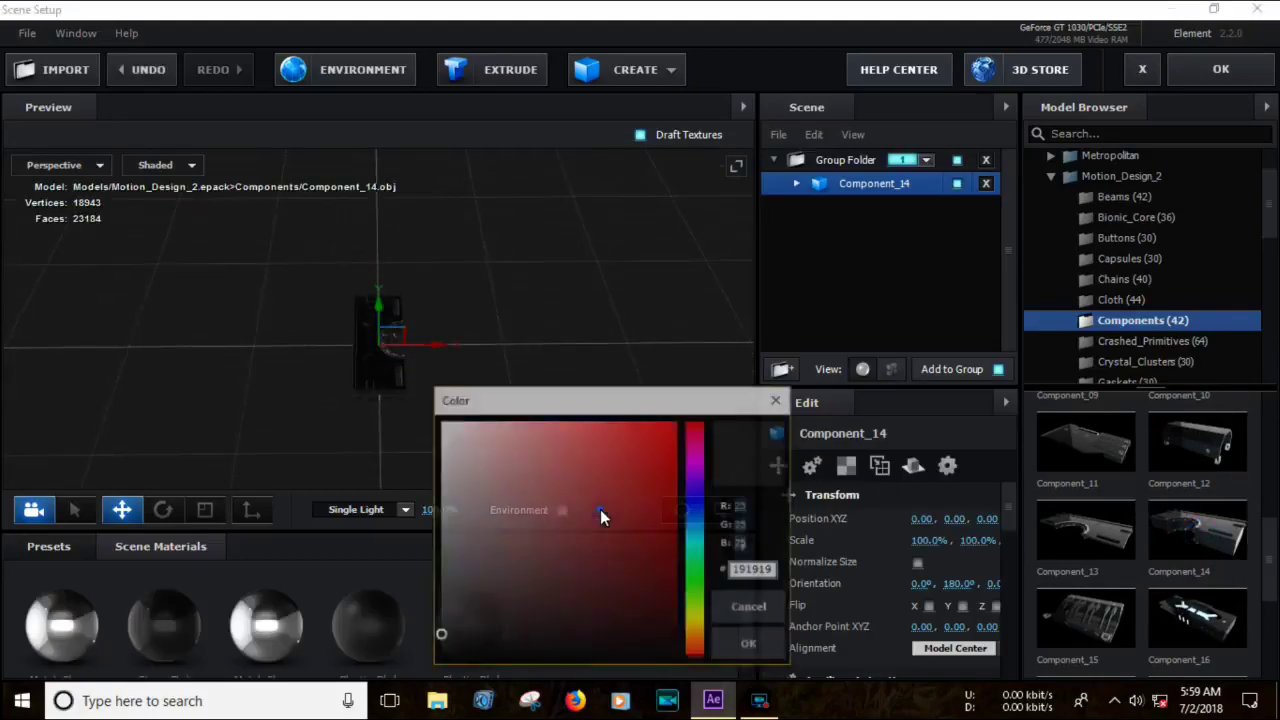
left_click_drag(464, 456, 487, 492)
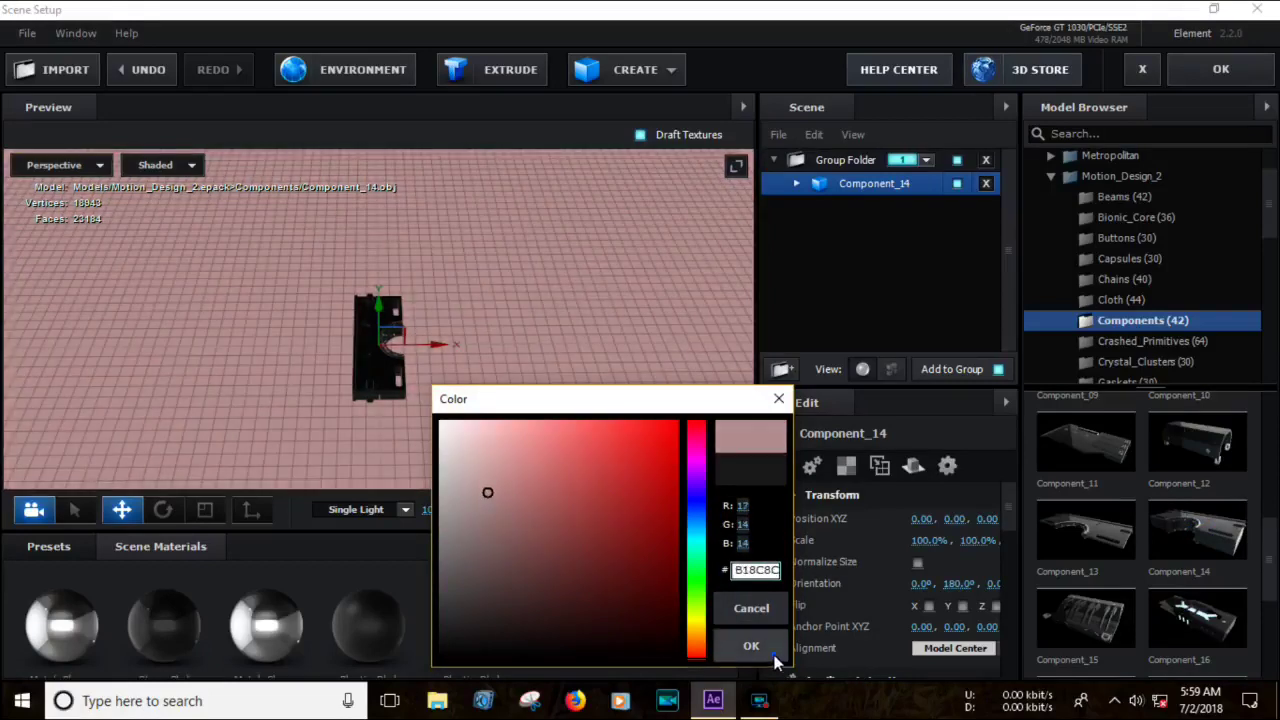
left_click(775, 655)
Shift Component_14 left to X -1.01 and show the Liquid models.
left_click_drag(430, 349, 302, 348)
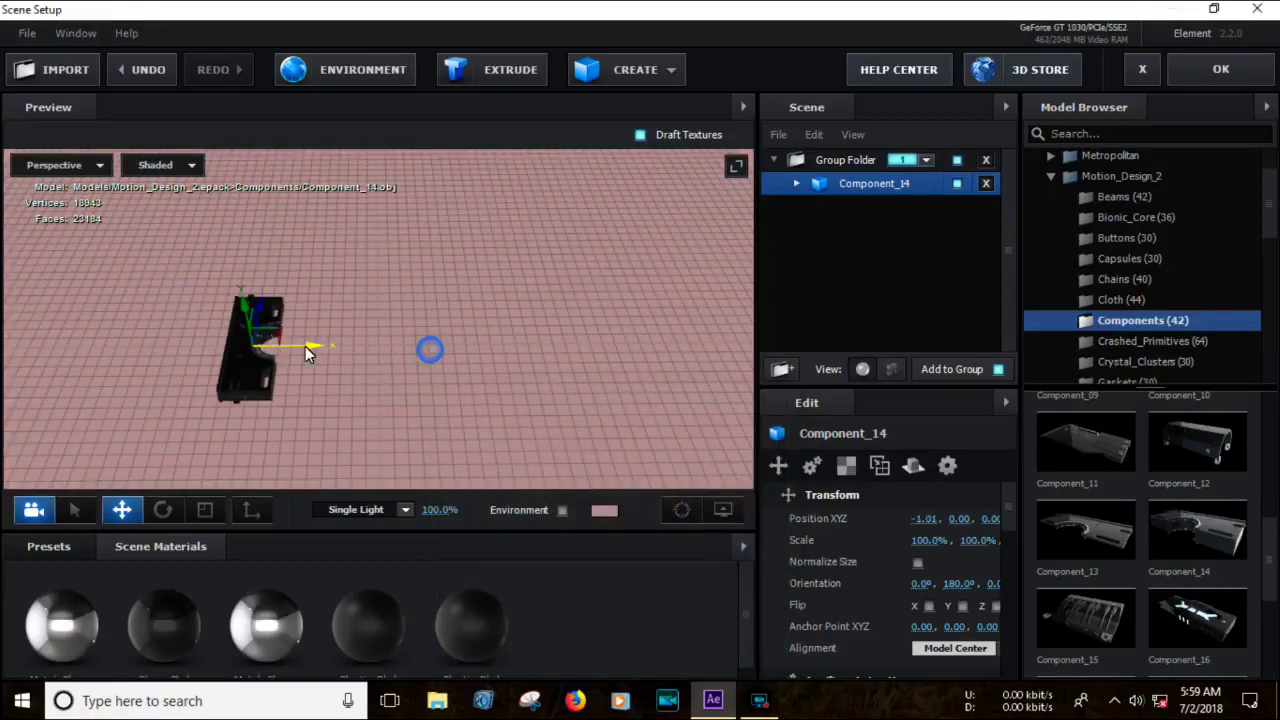
scroll(1173, 342, "down", 3)
left_click(1173, 334)
scroll(1140, 300, "down", 2)
Add Mech_Assortment_22 from Mech at 43% scale and duplicate it several times.
left_click(1135, 288)
scroll(1192, 500, "down", 5)
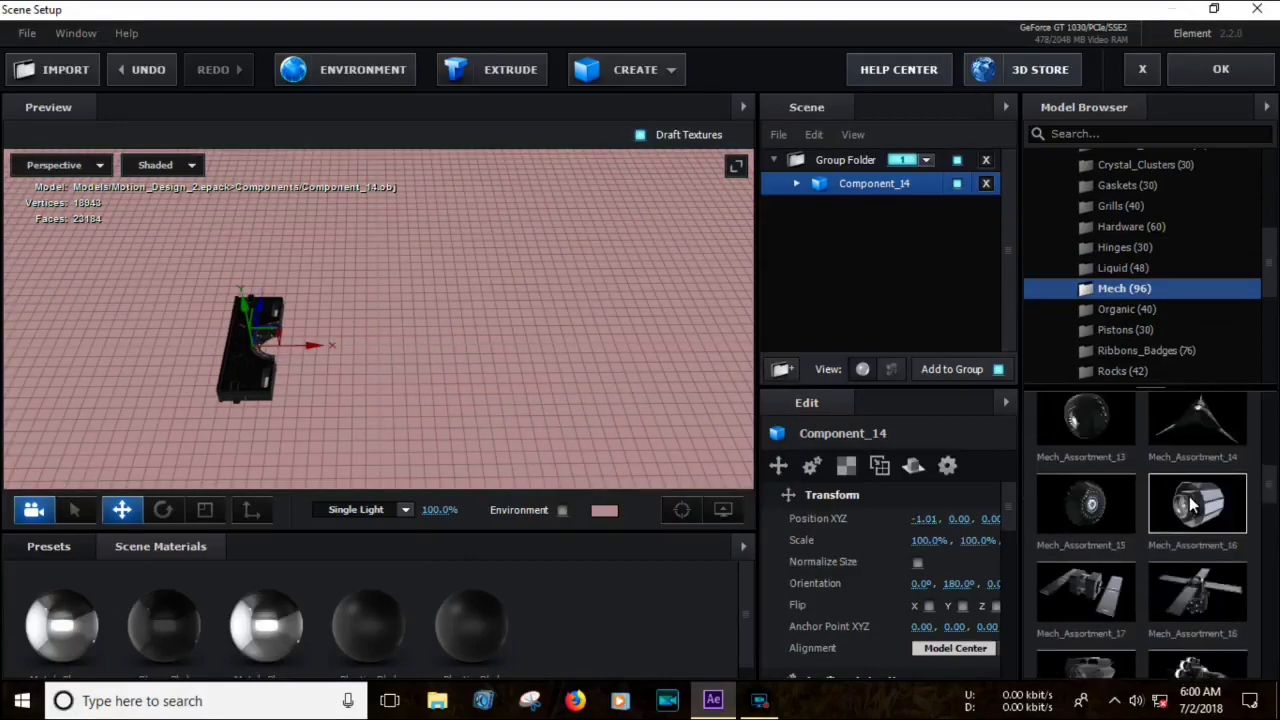
scroll(1192, 505, "down", 1)
left_click(1190, 500)
left_click_drag(940, 540, 820, 540)
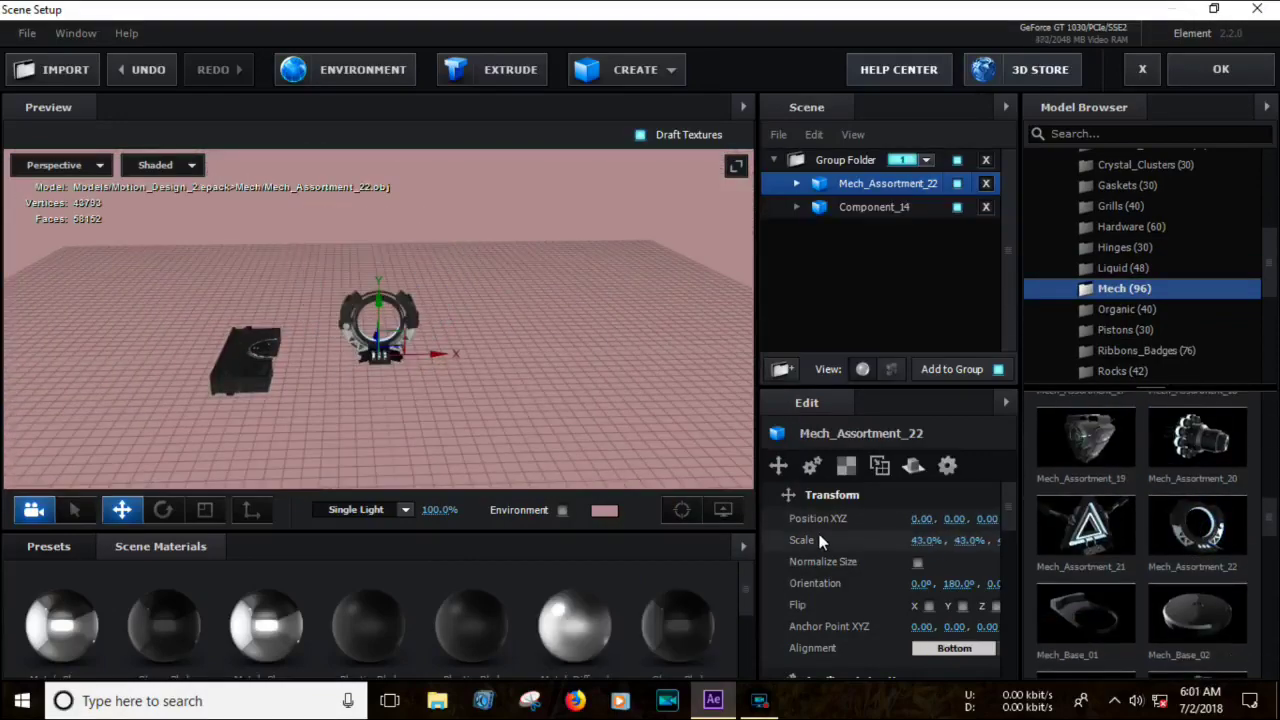
left_click_drag(439, 420, 439, 383)
scroll(436, 331, "up", 3)
key("ctrl+d")
key("ctrl+d")
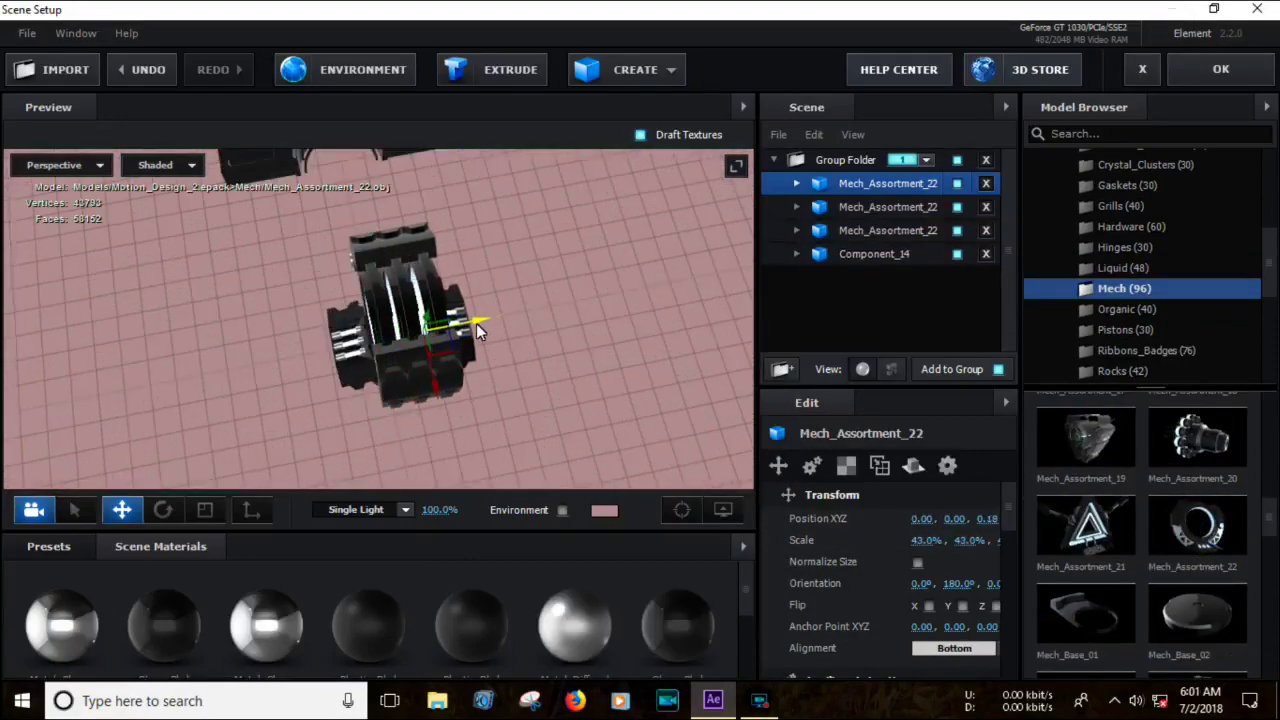
key("ctrl+d")
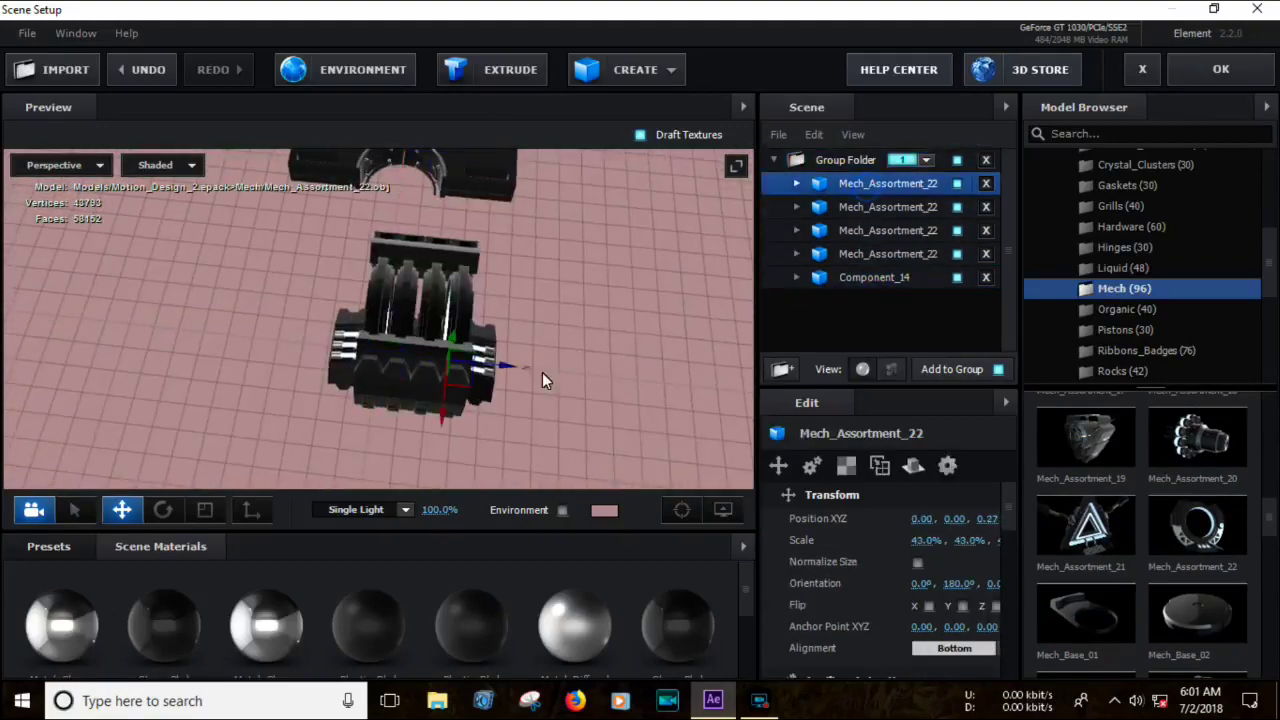
key("ctrl+d")
key("ctrl+d")
Rotate the Mech_Assortment_22 copies into position around the panel.
mouse_move(532, 360)
left_mouse_down()
mouse_move(653, 276)
mouse_move(232, 330)
mouse_move(447, 337)
mouse_move(431, 307)
left_mouse_up()
key("e")
left_click(122, 510)
scroll(440, 362, "up", 5)
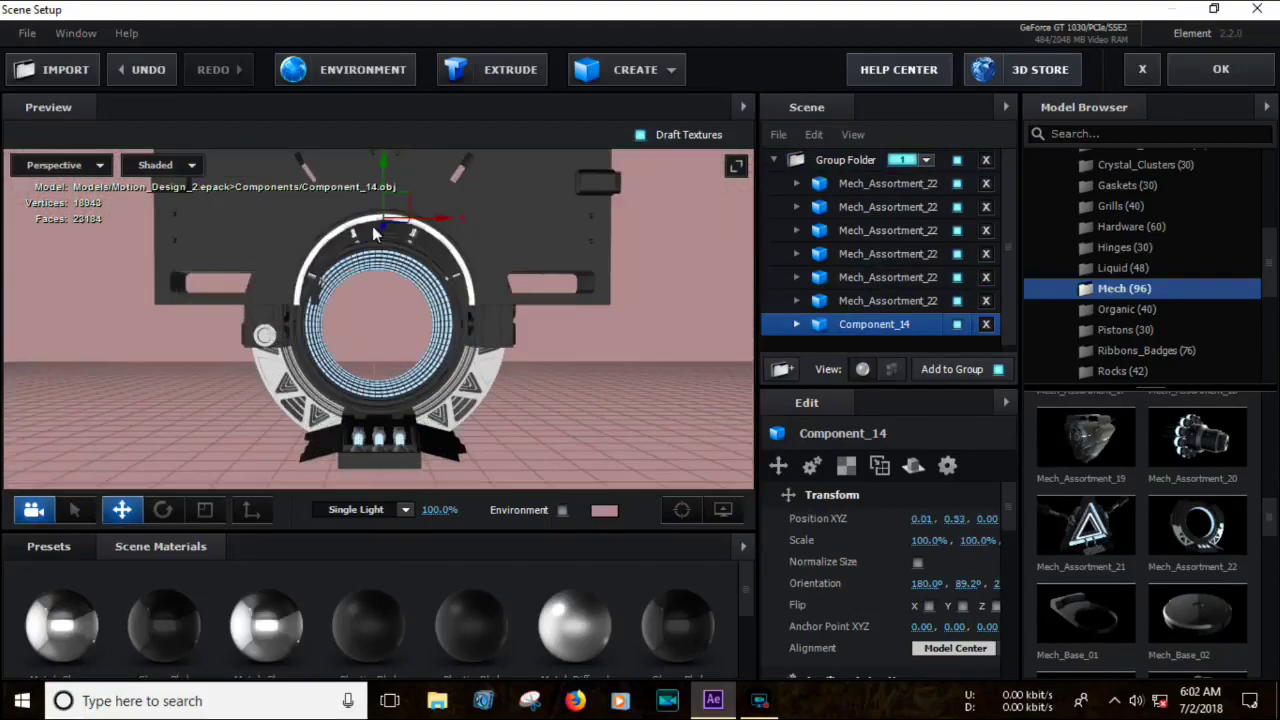
mouse_move(437, 362)
left_mouse_down()
mouse_move(545, 314)
mouse_move(446, 298)
mouse_move(500, 289)
left_mouse_up()
key("e")
left_click(135, 509)
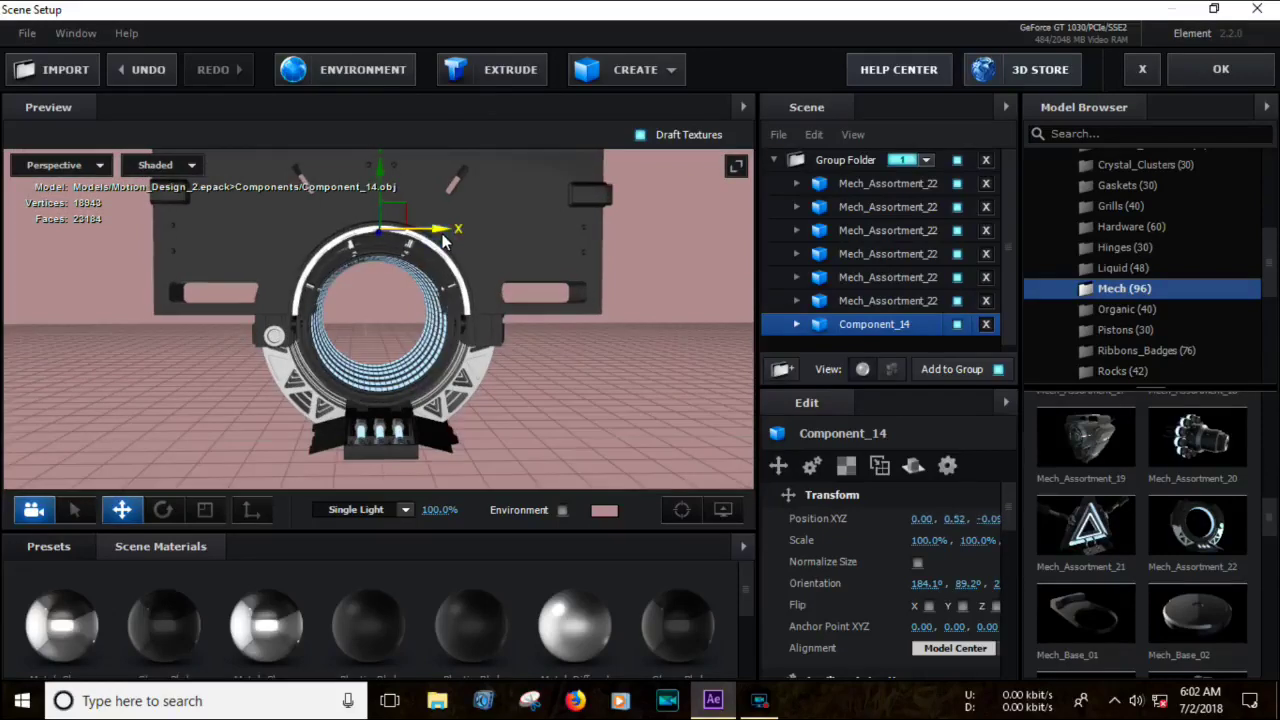
Duplicate Component_14, lower the copy, and centre the ring at X 0.00, Y 0.52.
key("ctrl+d")
mouse_move(371, 250)
left_mouse_down()
mouse_move(373, 311)
mouse_move(474, 315)
mouse_move(346, 372)
mouse_move(360, 377)
mouse_move(324, 417)
mouse_move(436, 361)
left_mouse_up()
key("w")
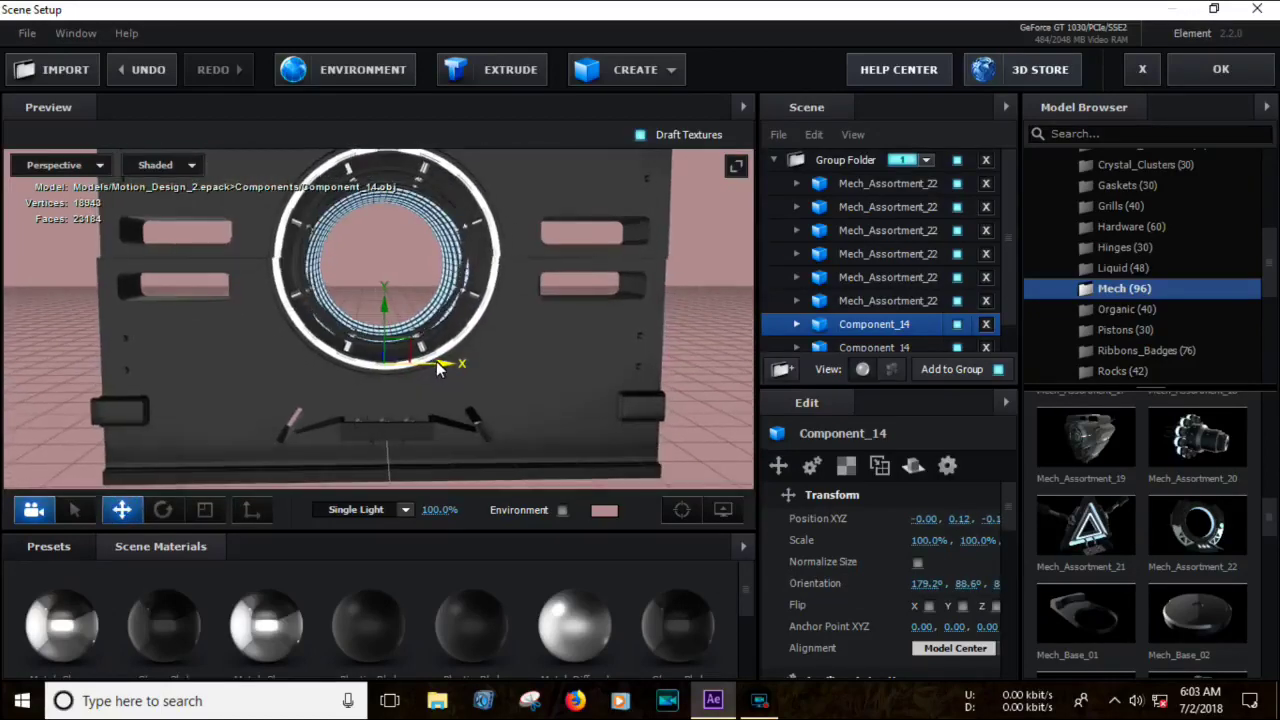
left_click(930, 519)
left_click(877, 317)
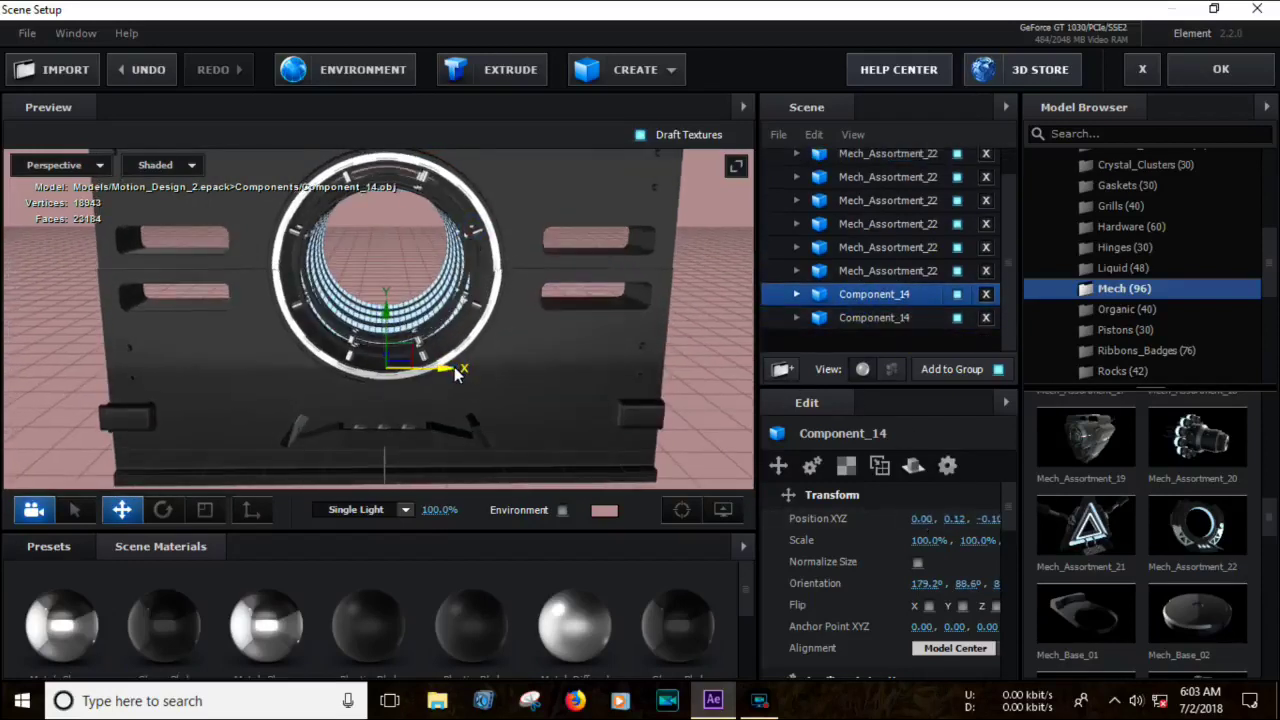
left_click(601, 358)
left_click_drag(440, 163, 444, 166)
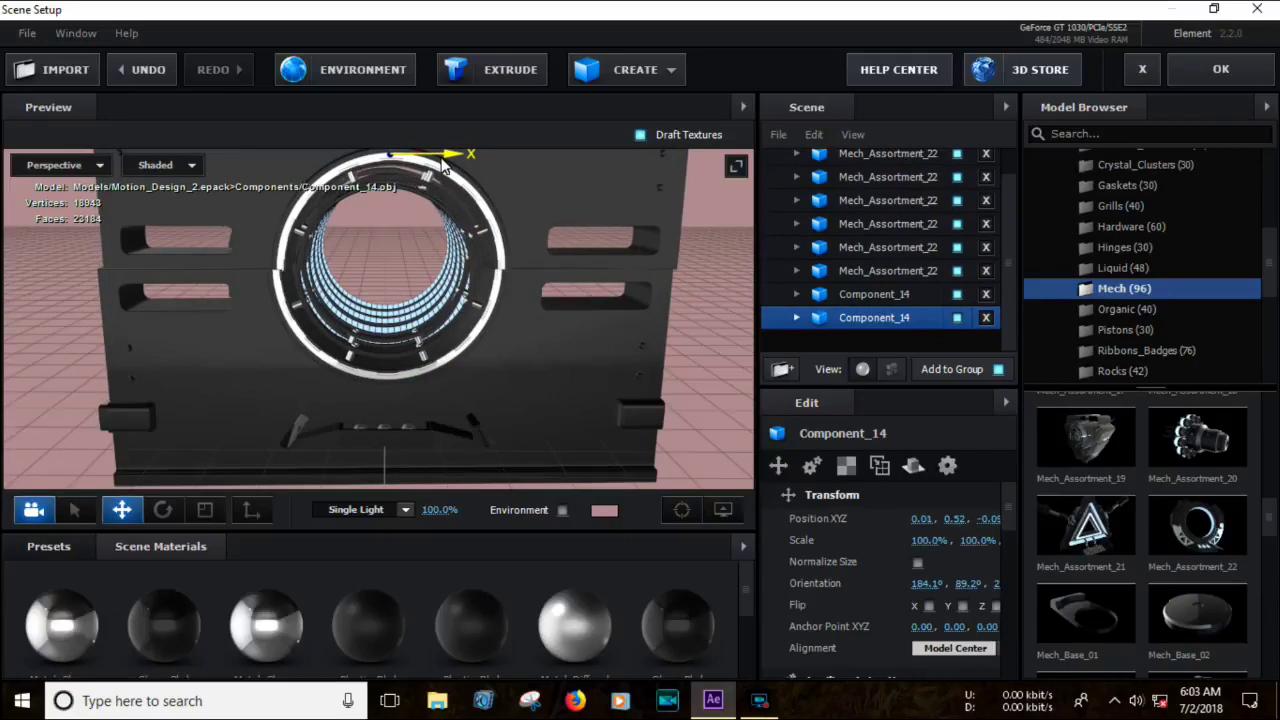
mouse_move(921, 518)
left_mouse_down()
mouse_move(940, 535)
mouse_move(925, 537)
left_mouse_up()
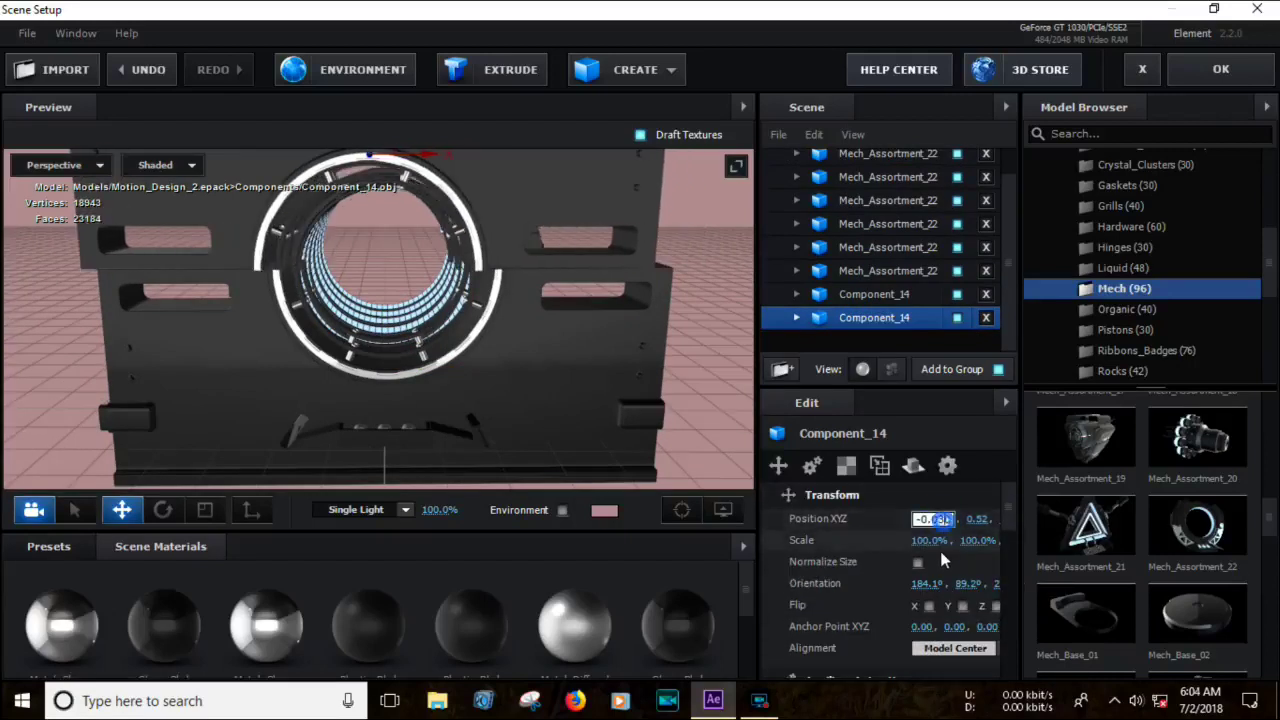
key("Return")
key("Return")
left_click_drag(444, 158, 498, 384)
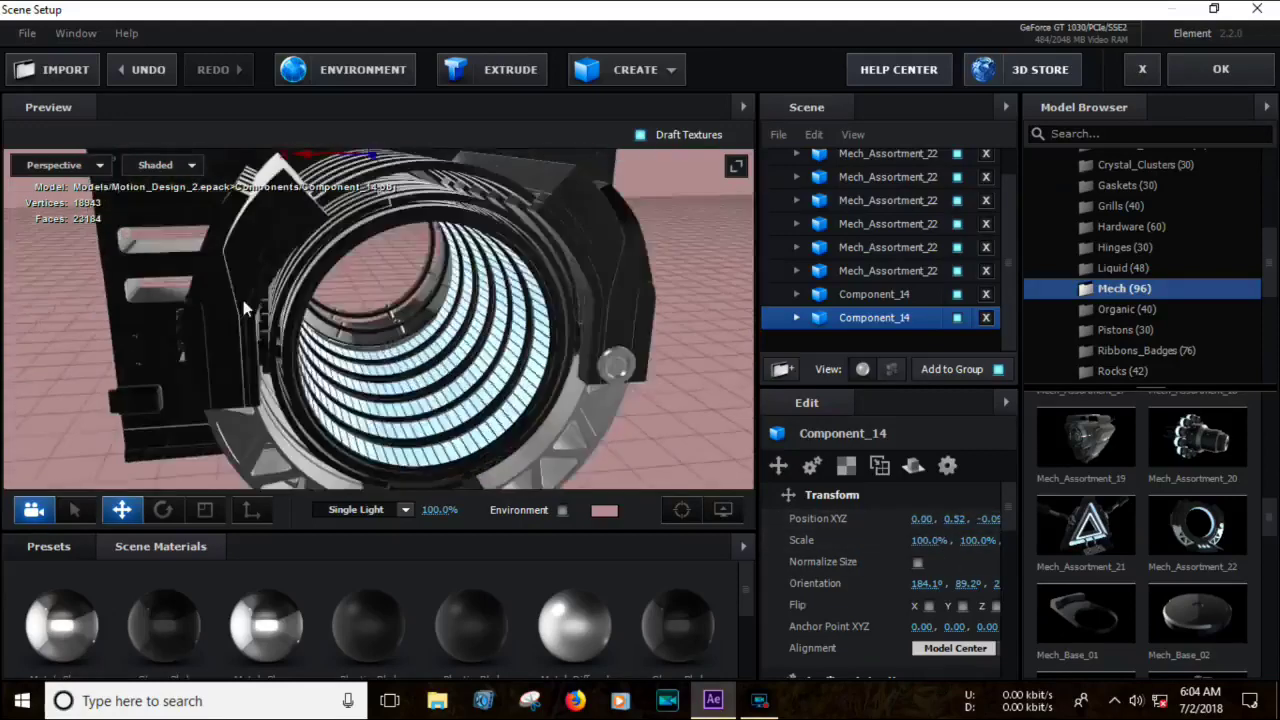
scroll(1203, 469, "down", 5)
scroll(1191, 255, "down", 1)
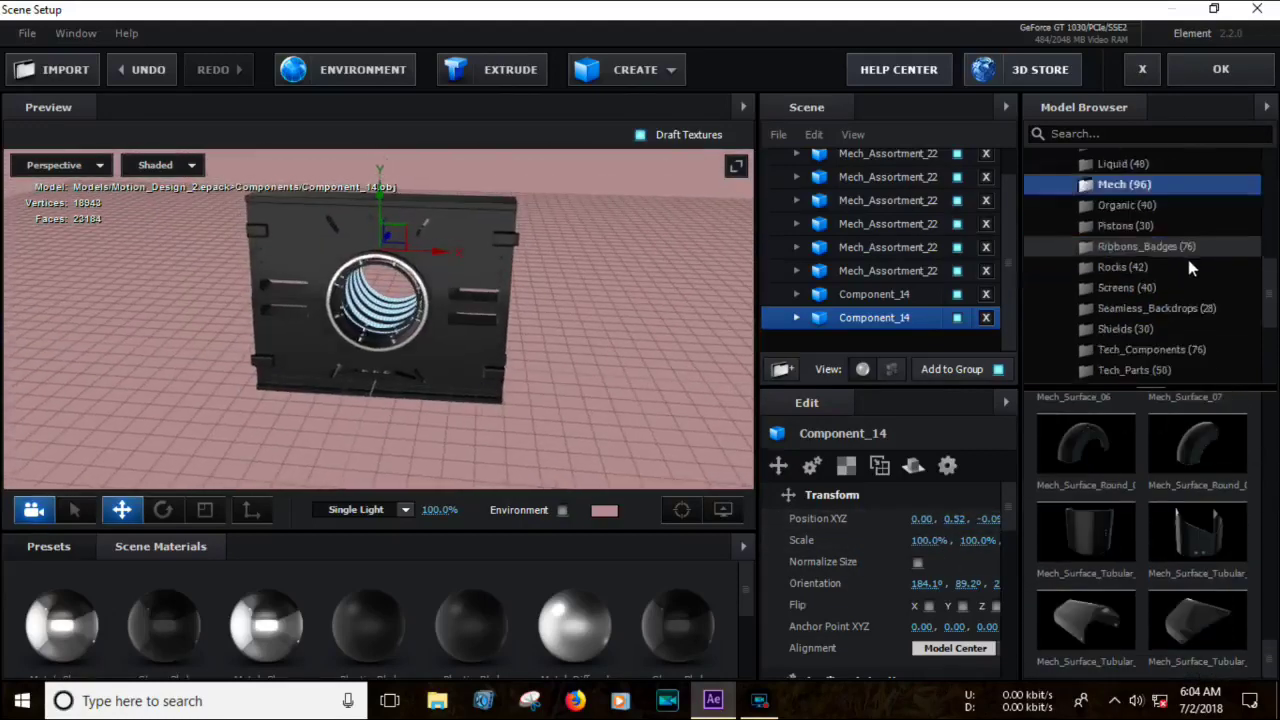
Add Pipe_Component_12 from Tubes_Pipes to the scene at 47% scale.
scroll(1191, 255, "down", 2)
left_click(1140, 298)
scroll(1210, 590, "down", 2)
scroll(1210, 588, "down", 2)
scroll(1209, 584, "down", 2)
scroll(1210, 578, "down", 2)
scroll(1210, 570, "up", 1)
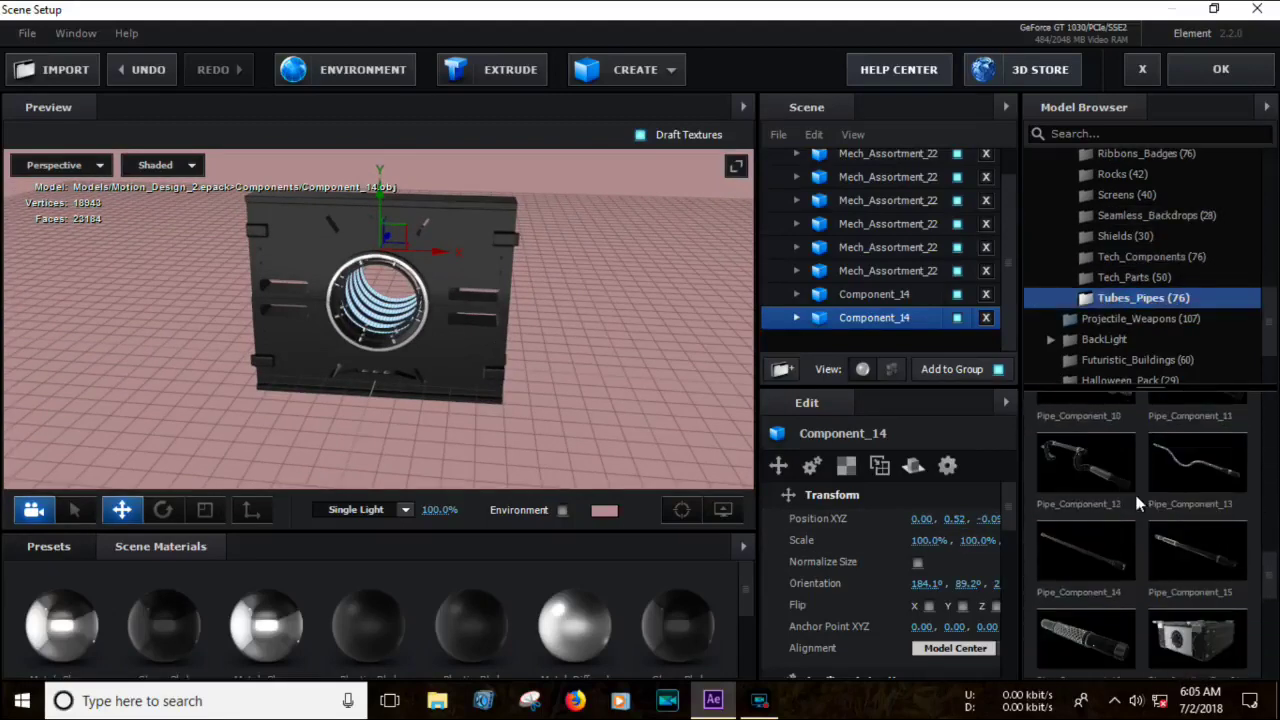
left_click_drag(1197, 471, 542, 414)
left_click(366, 413)
left_click_drag(1063, 475, 473, 413)
Rotate Pipe_Component_12 to 270.2° so it sits below the box.
key("e")
left_click_drag(380, 420, 280, 404)
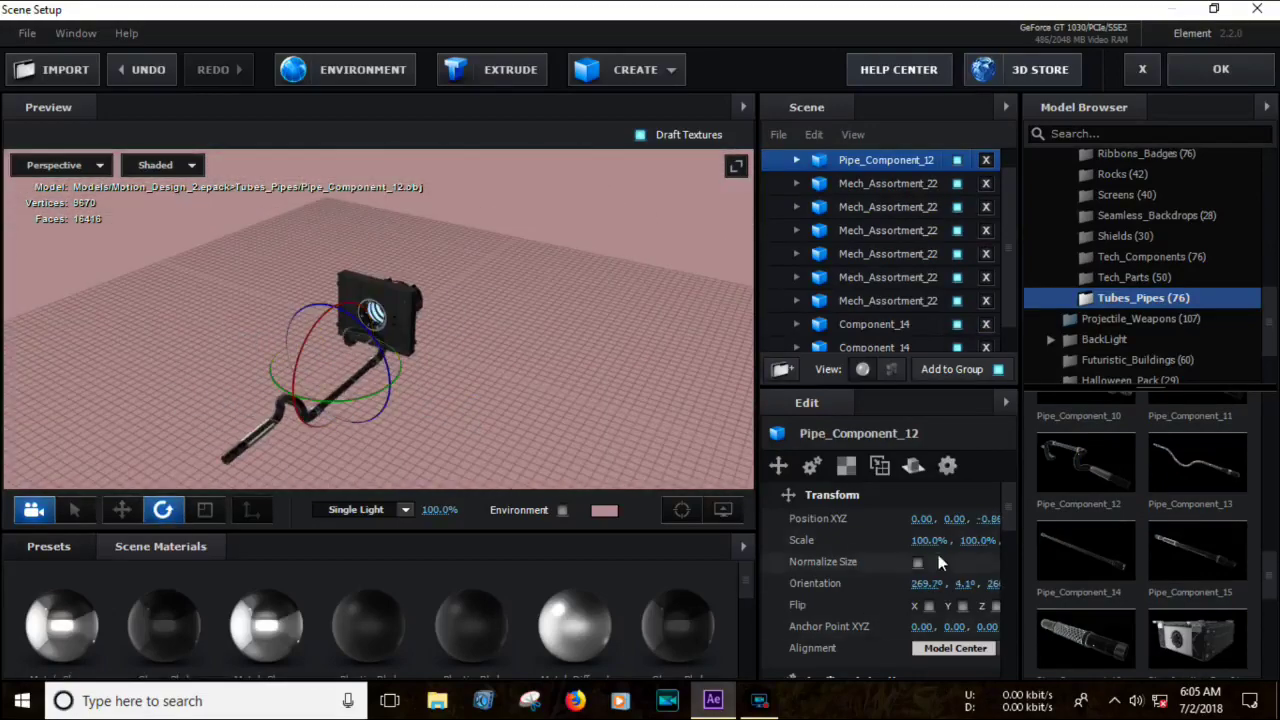
key("w")
left_click_drag(427, 381, 416, 439)
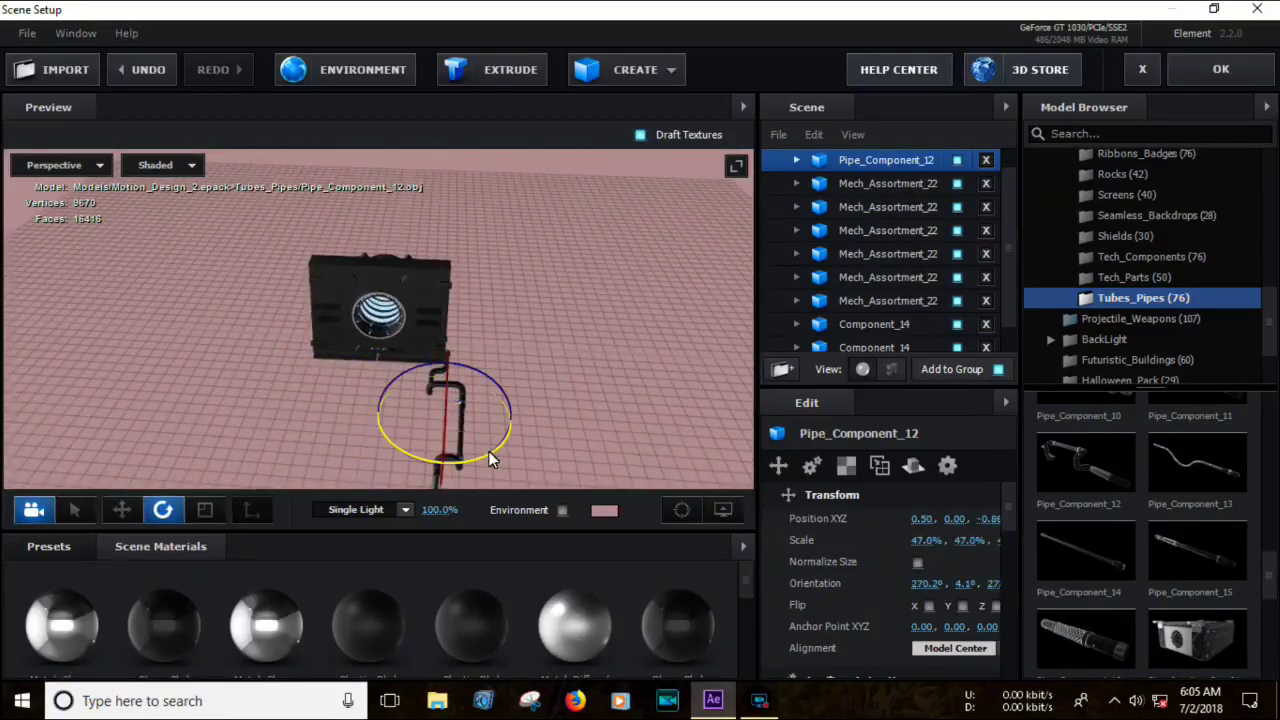
mouse_move(516, 449)
left_mouse_down()
mouse_move(603, 376)
mouse_move(532, 436)
mouse_move(545, 473)
mouse_move(528, 428)
left_mouse_up()
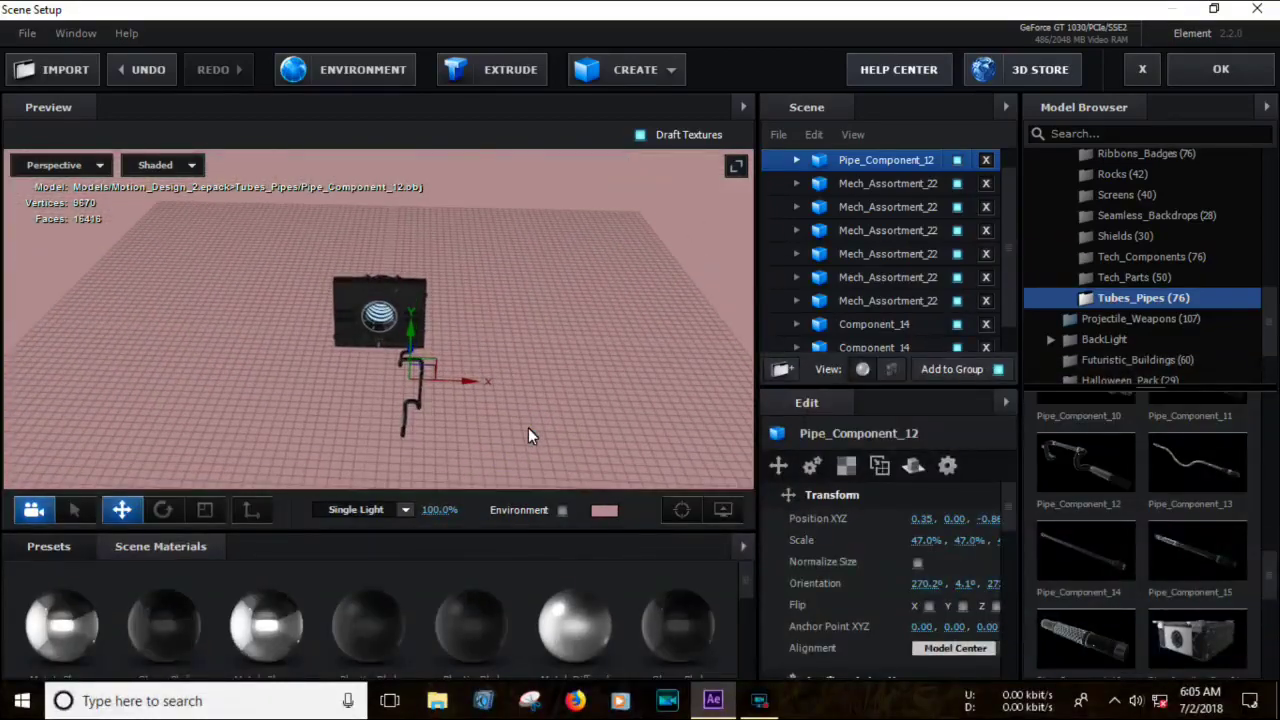
Browse from Tech_Components and Tech_Parts up to Mech and add Mech_Assortment_21.
left_click(1140, 257)
left_click(1135, 277)
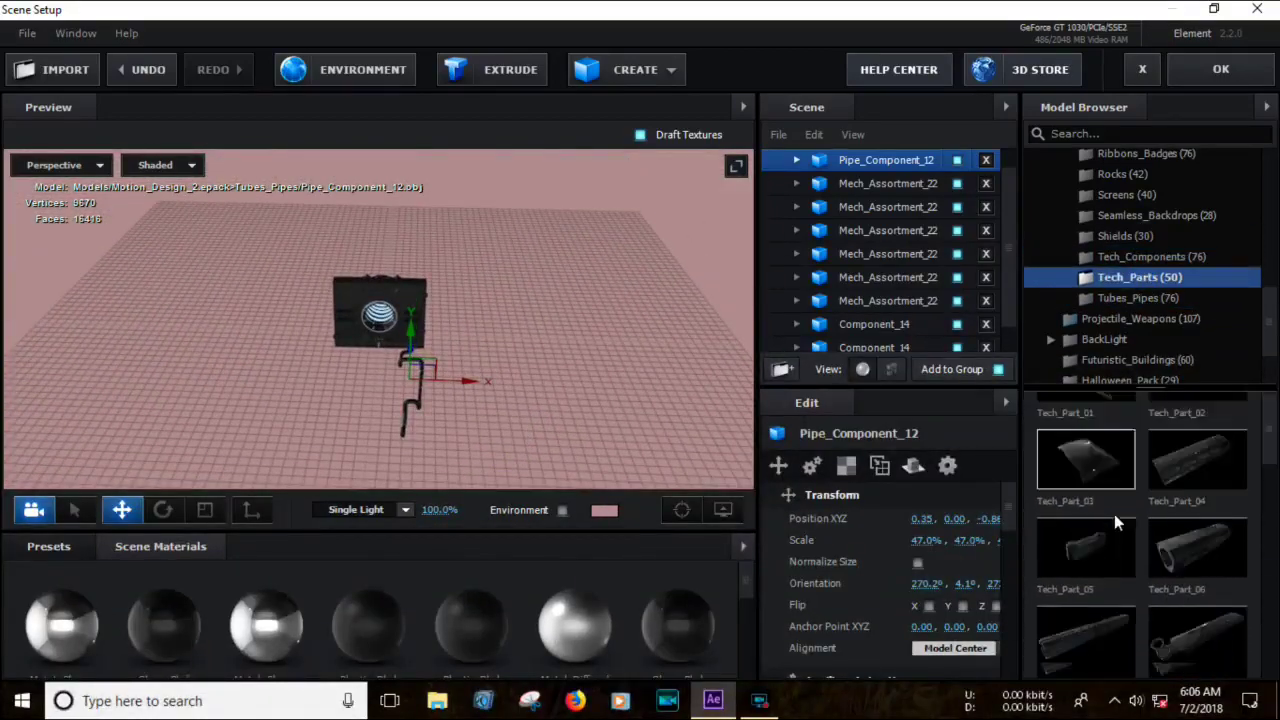
left_click(1130, 236)
scroll(1150, 205, "up", 2)
left_click(1140, 198)
left_click(1141, 177)
left_click(1125, 157)
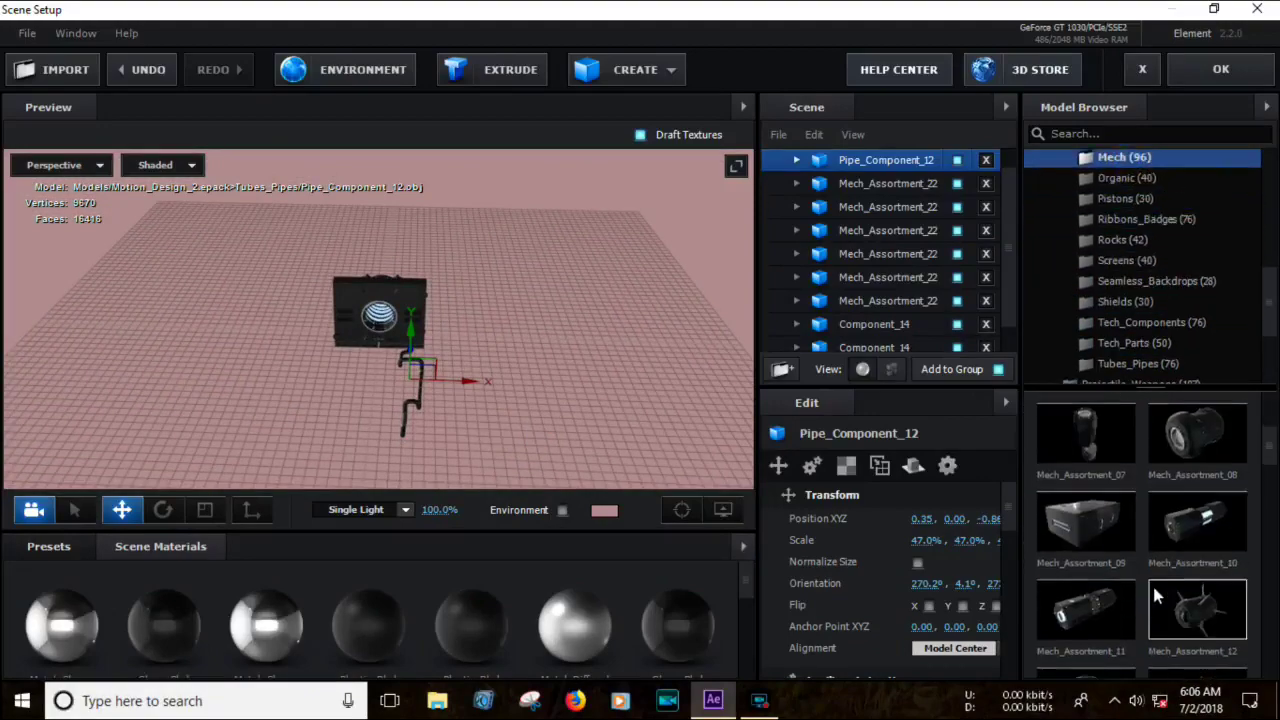
scroll(1152, 582, "down", 5)
left_click(1085, 460)
left_click_drag(701, 413, 234, 423)
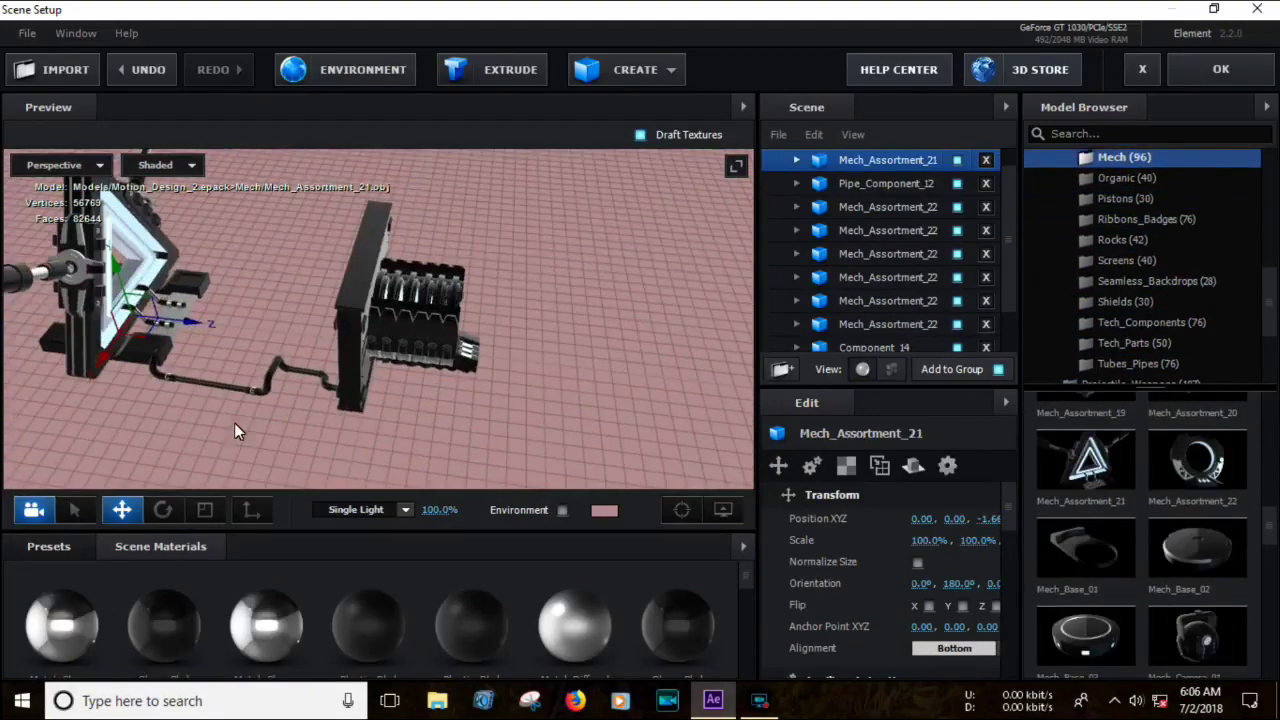
Scale Mech_Assortment_21 to 67.5% and move Pipe_Component_12 to X 0.19, Y 0.04.
mouse_move(912, 540)
left_mouse_down()
mouse_move(710, 394)
mouse_move(594, 392)
left_mouse_up()
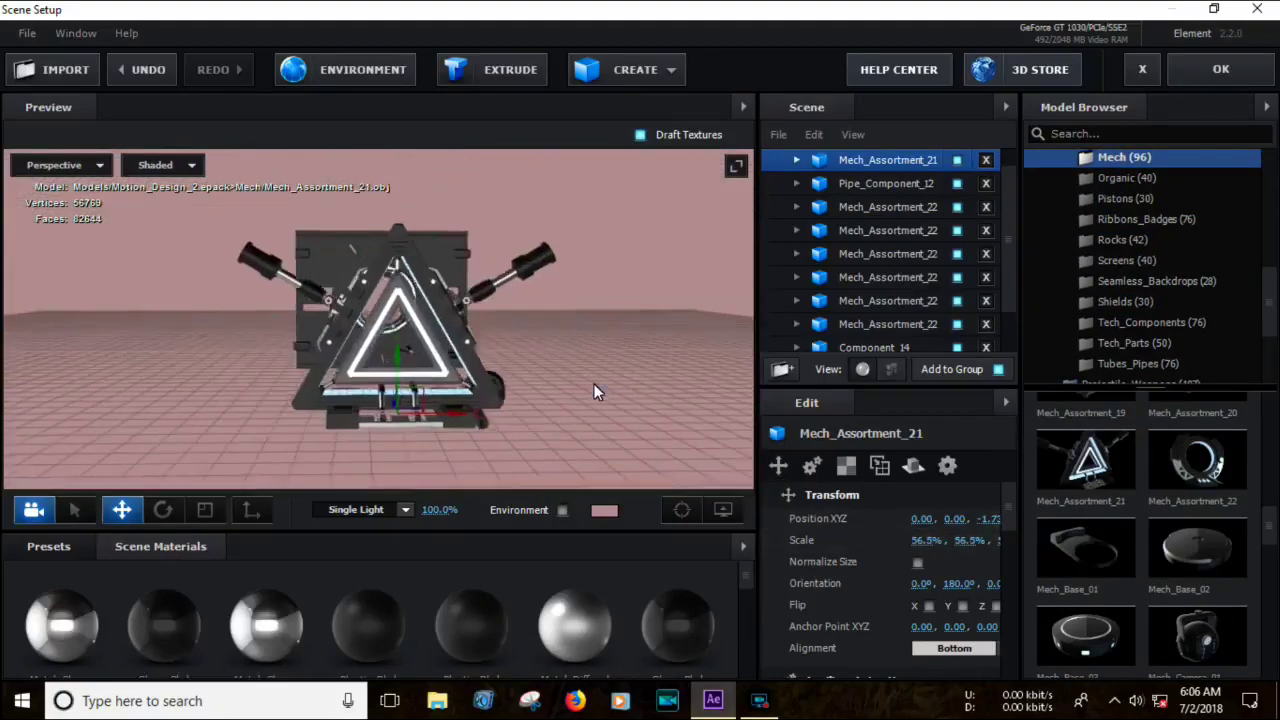
left_click_drag(590, 377, 834, 560)
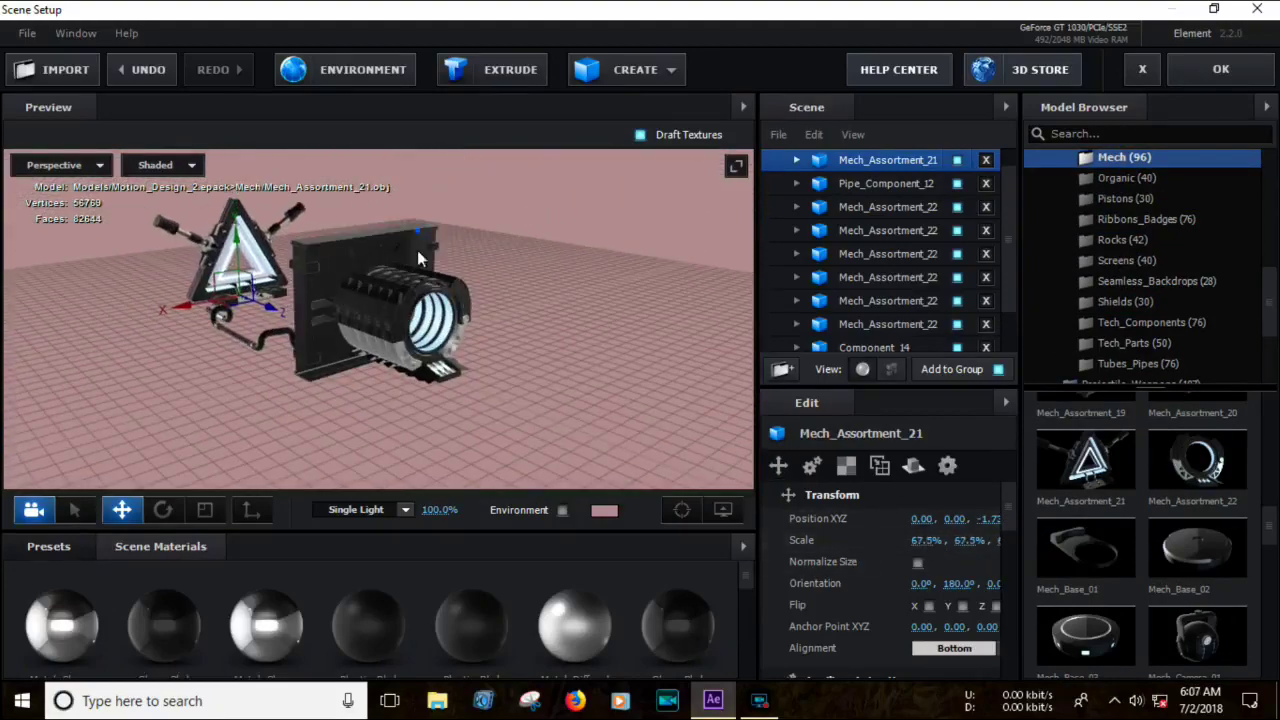
mouse_move(418, 256)
left_mouse_down()
mouse_move(391, 450)
mouse_move(297, 329)
left_mouse_up()
left_click(372, 345)
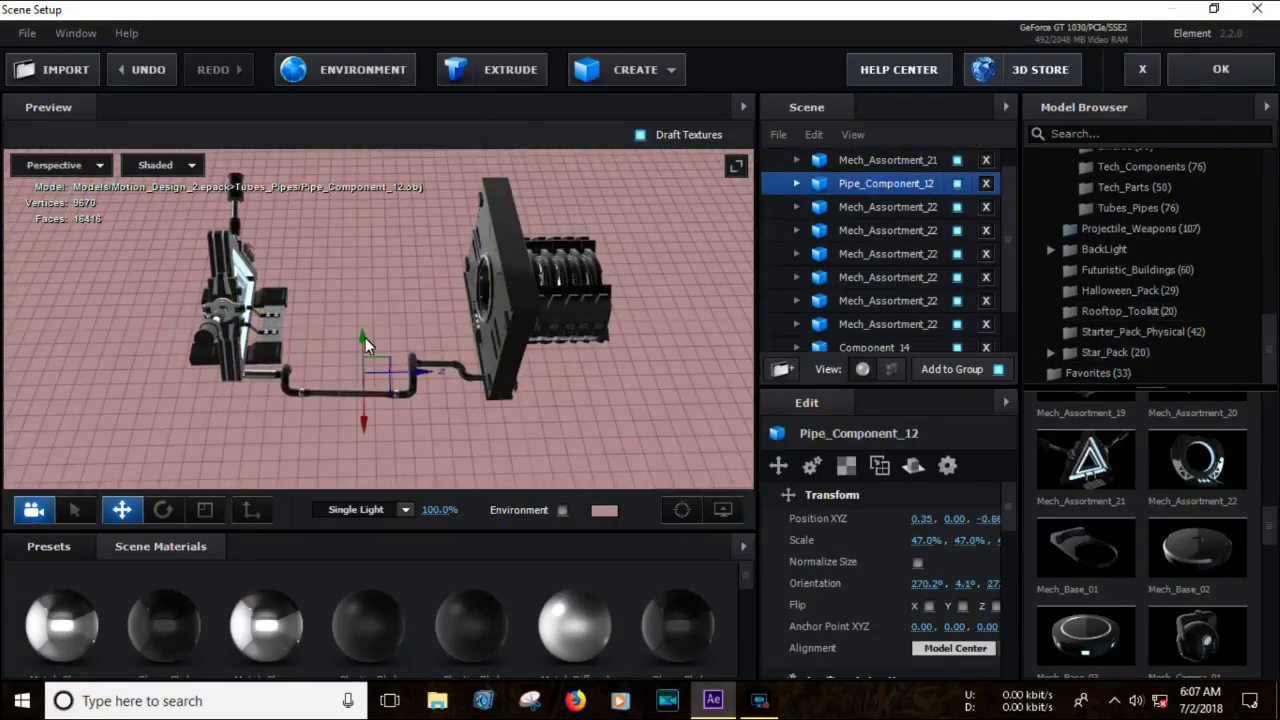
left_click_drag(372, 345, 360, 344)
left_click_drag(346, 396, 355, 507)
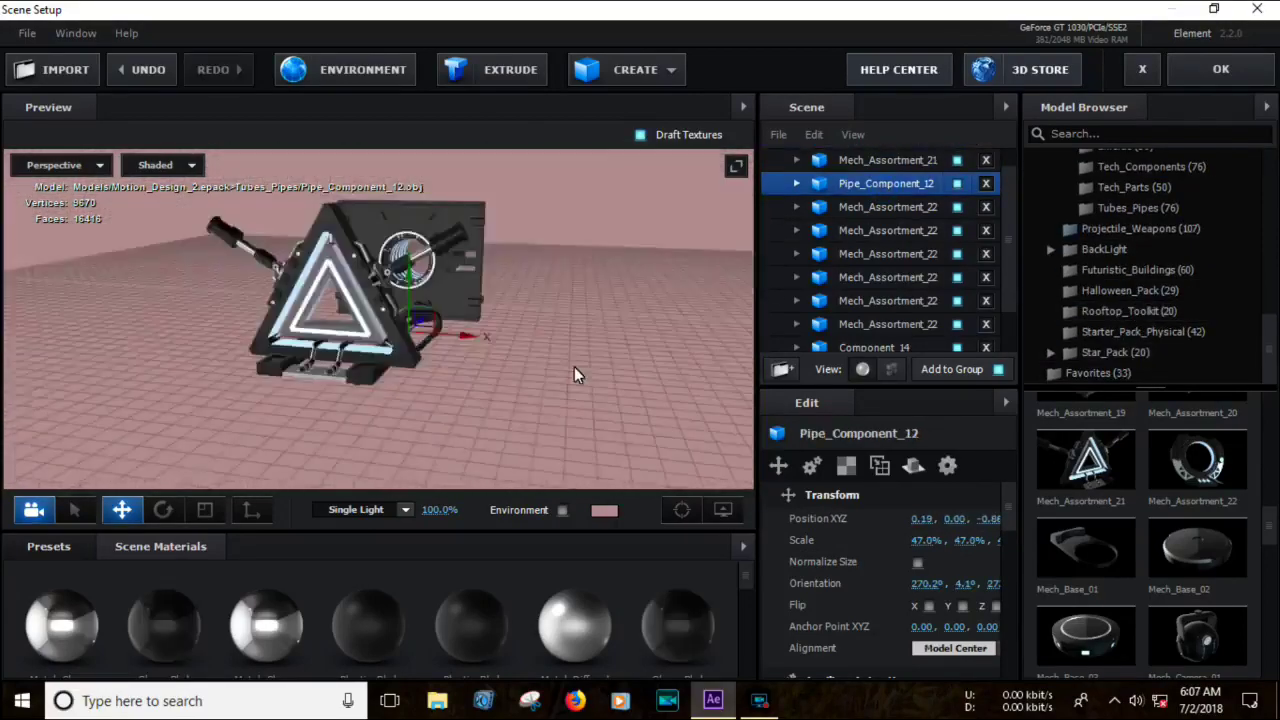
left_click_drag(418, 272, 330, 280)
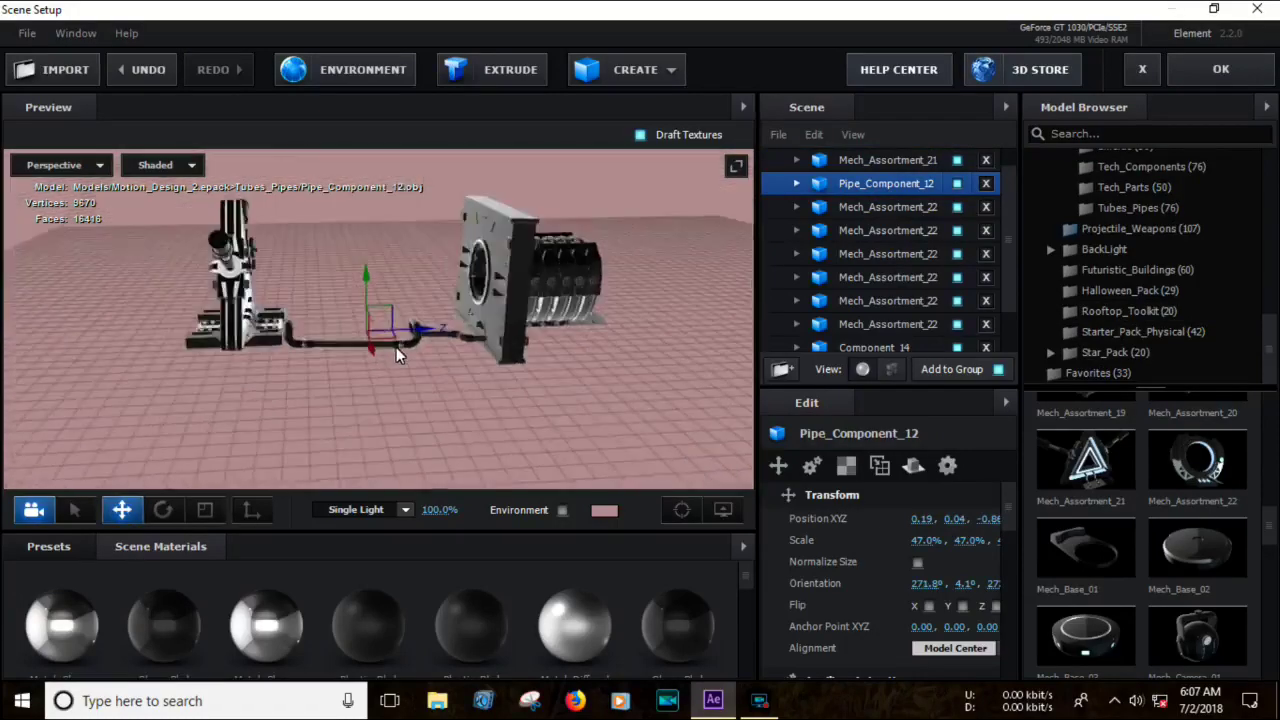
Watch the Sci Fi Breakdown reference video near 00:17, then show the Tubes_Pipes models.
left_click(437, 700)
left_click(90, 290)
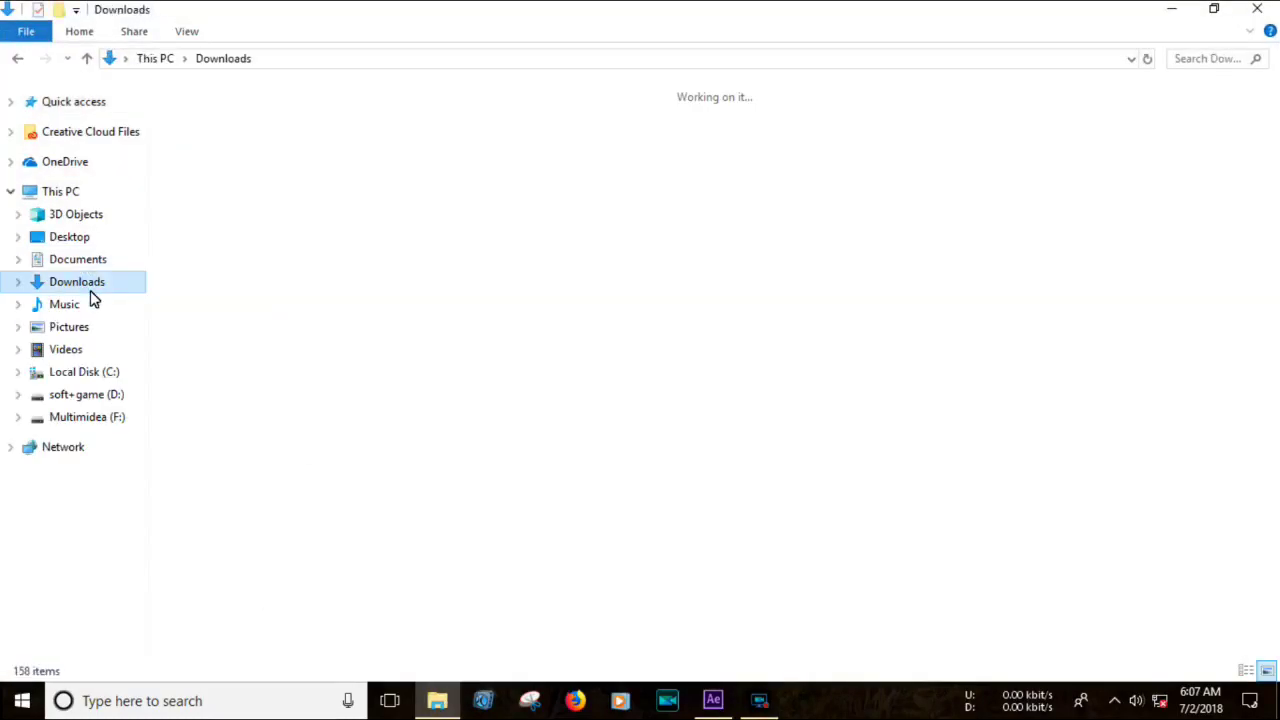
double_click(314, 180)
left_click(680, 596)
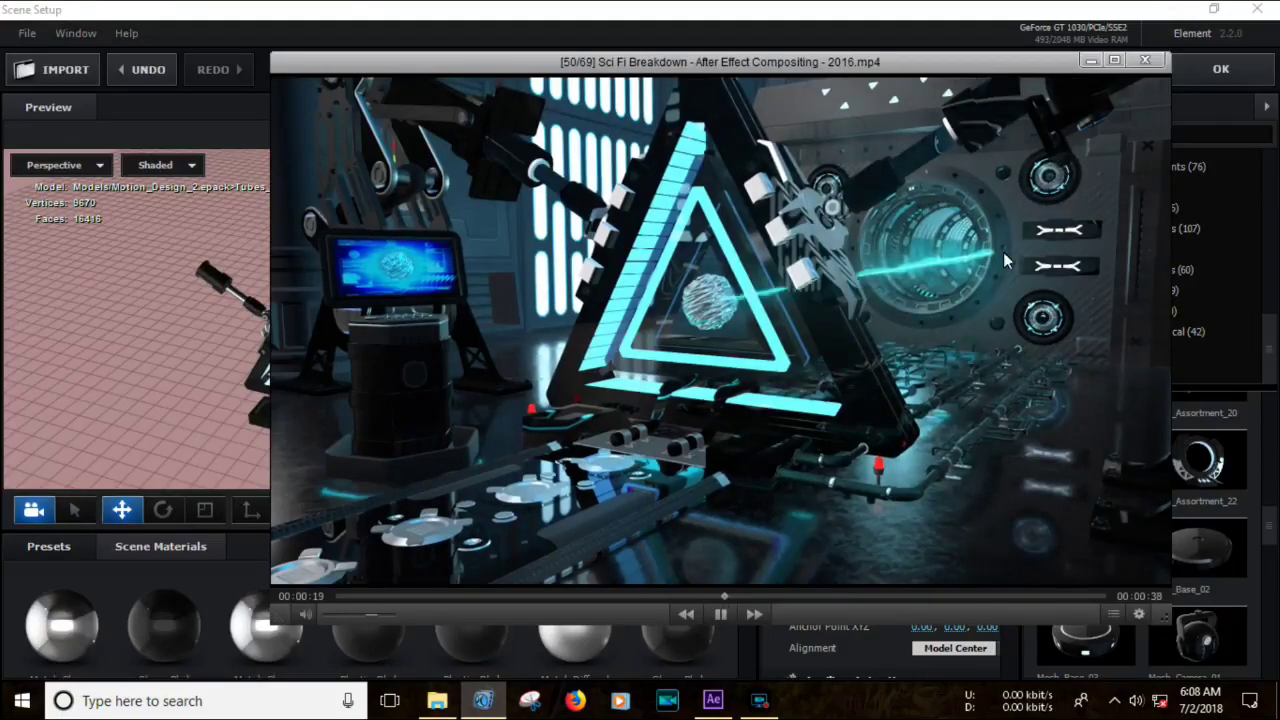
left_click(1093, 61)
left_click(1143, 207)
scroll(1200, 530, "up", 3)
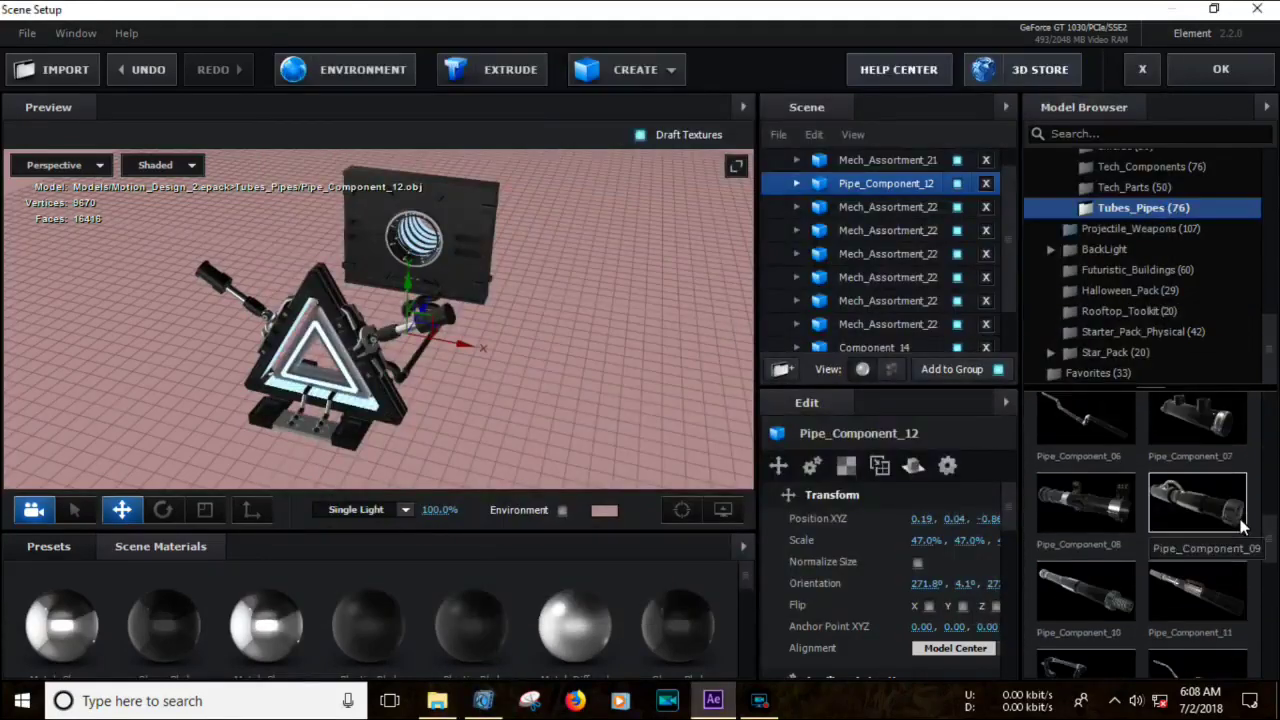
Add Group_Pipes_03 and rotate it to lie flat.
left_click(1085, 540)
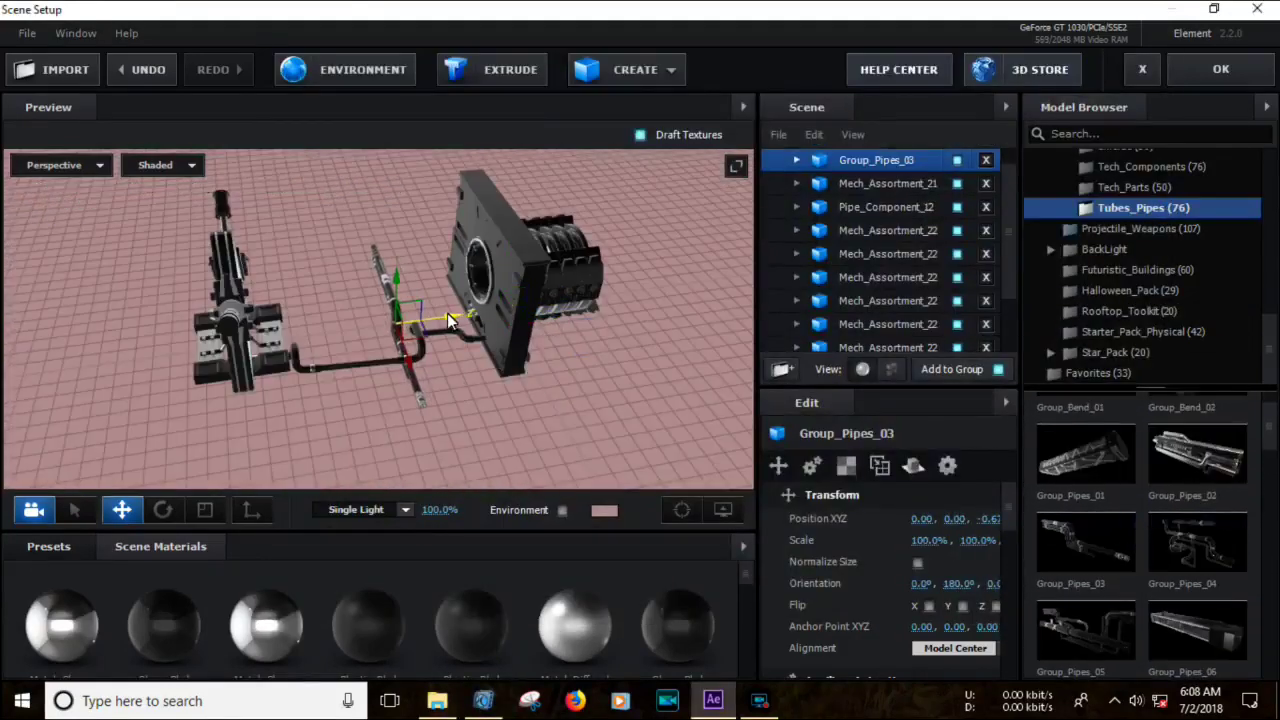
left_click_drag(380, 280, 175, 497)
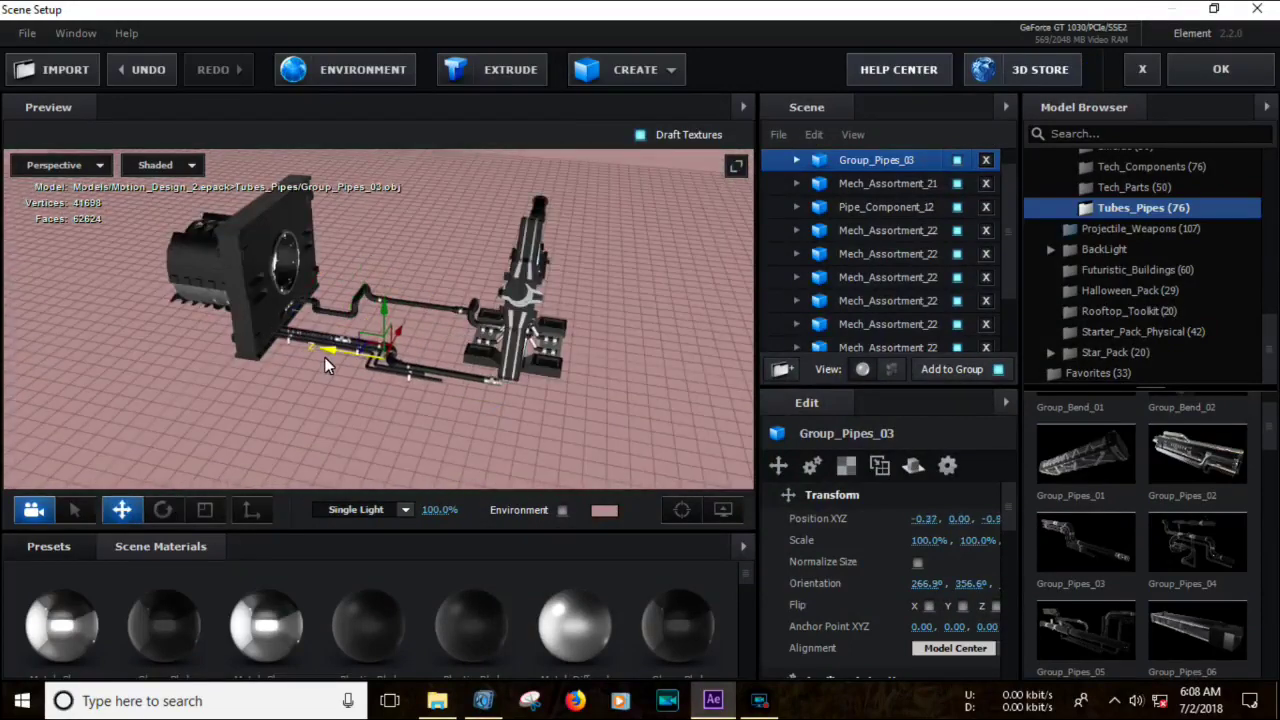
left_click_drag(410, 315, 433, 312)
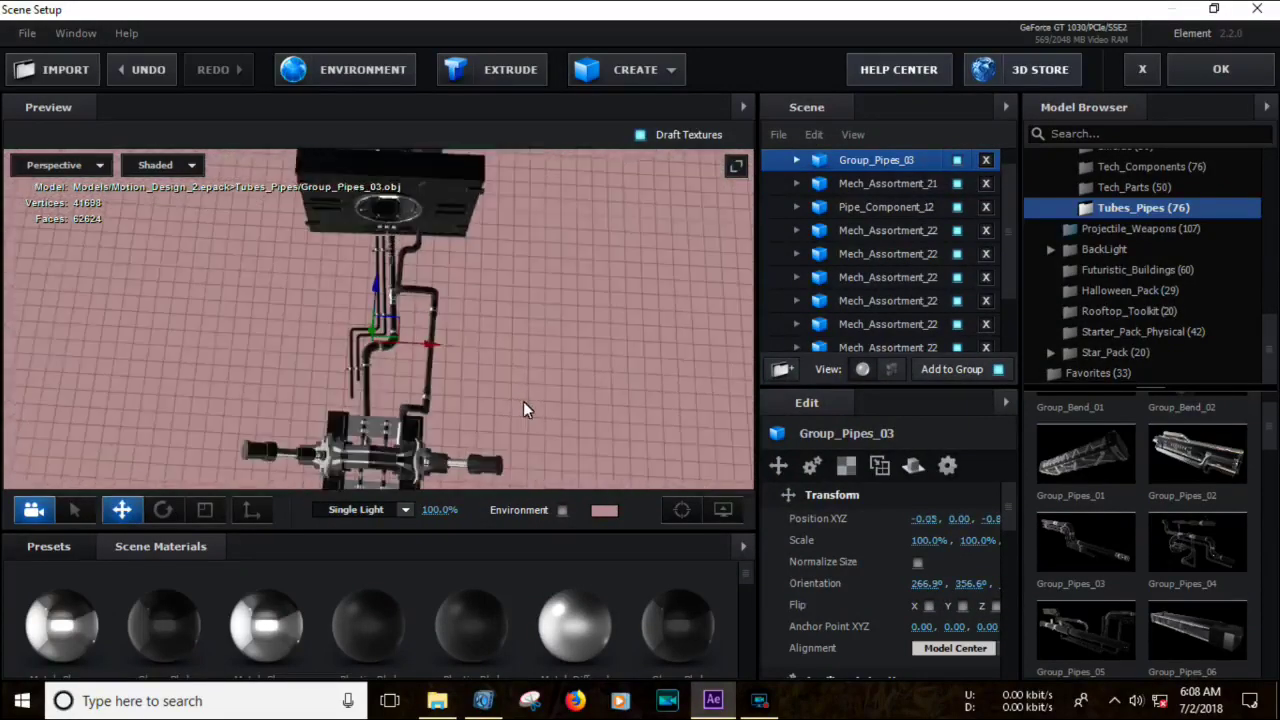
Shift and rotate the second Group_Pipes_03 in line alongside the pipe, then rewind the reference video.
key("e")
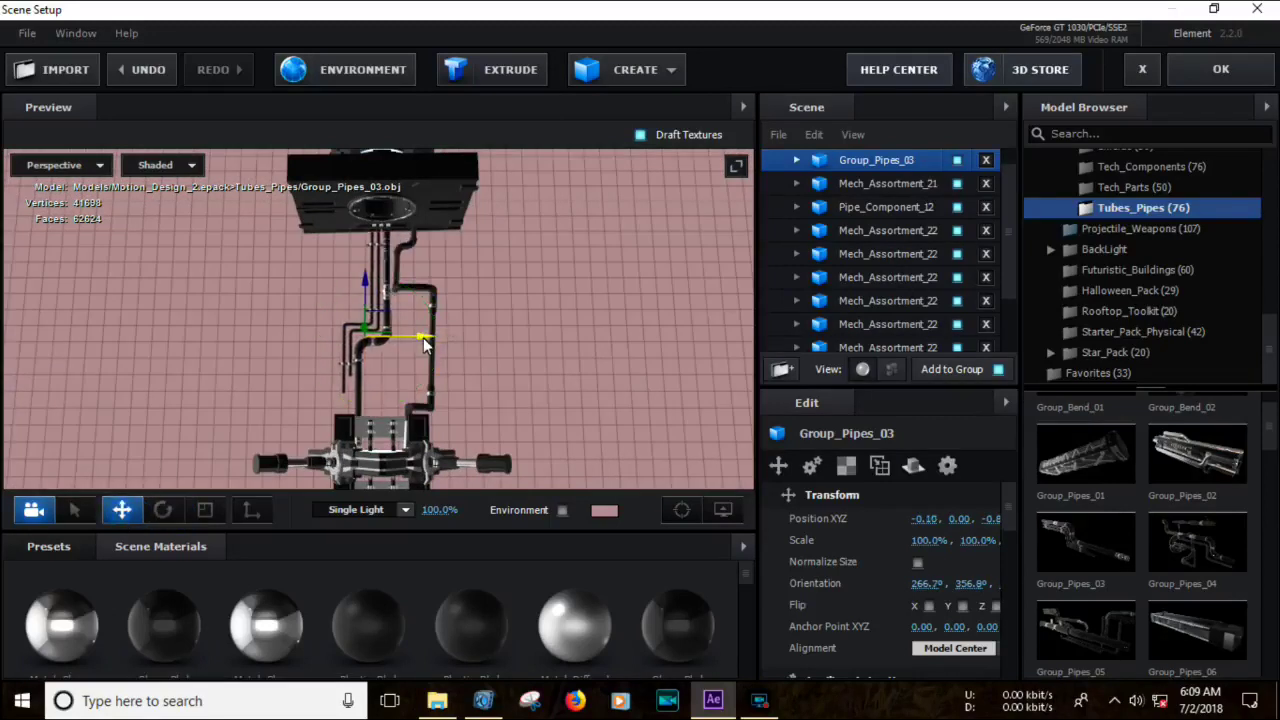
scroll(1210, 545, "down", 1)
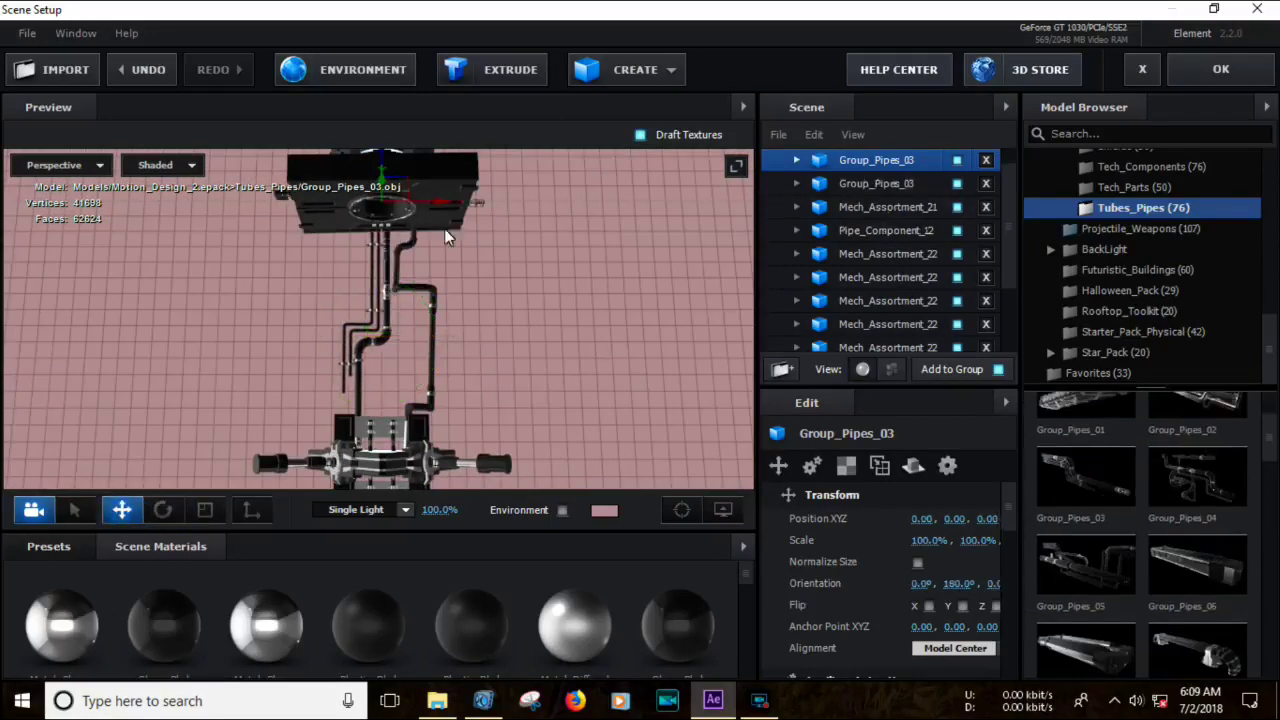
left_click_drag(375, 270, 353, 272)
key("e")
mouse_move(293, 403)
left_mouse_down()
mouse_move(333, 320)
mouse_move(300, 300)
mouse_move(207, 512)
left_mouse_up()
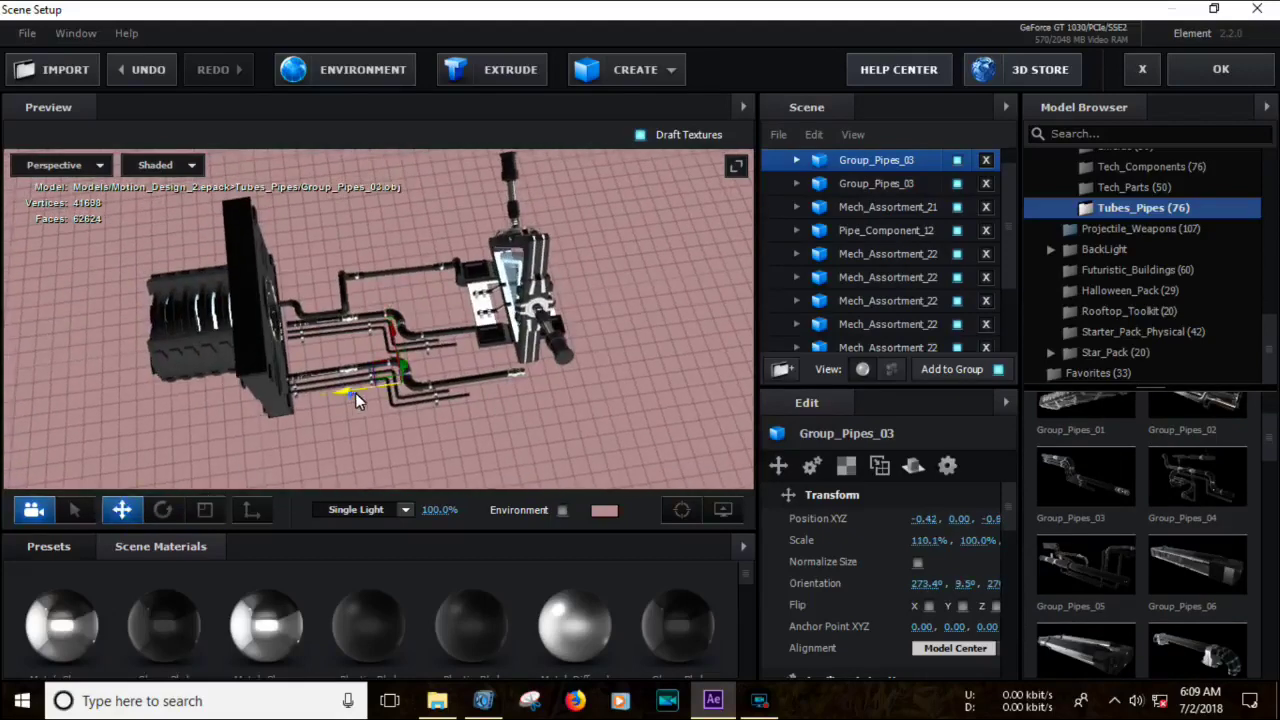
left_click_drag(398, 318, 449, 347)
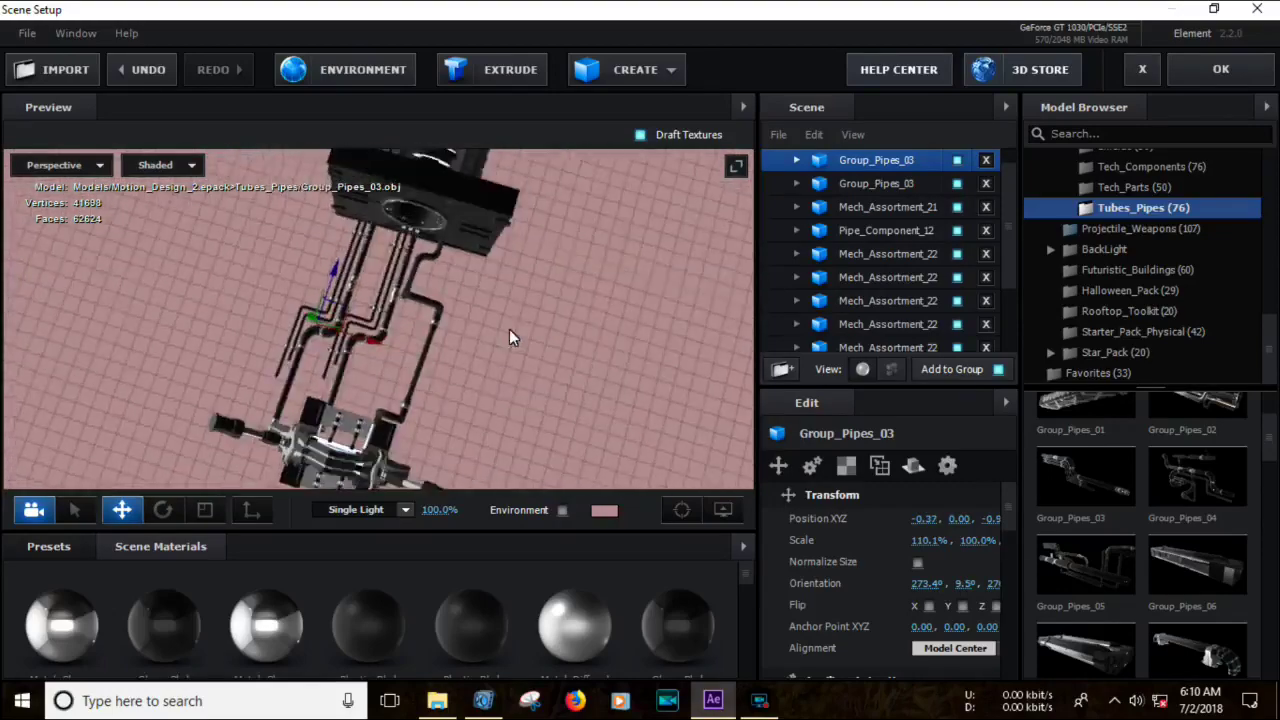
scroll(1146, 552, "down", 5)
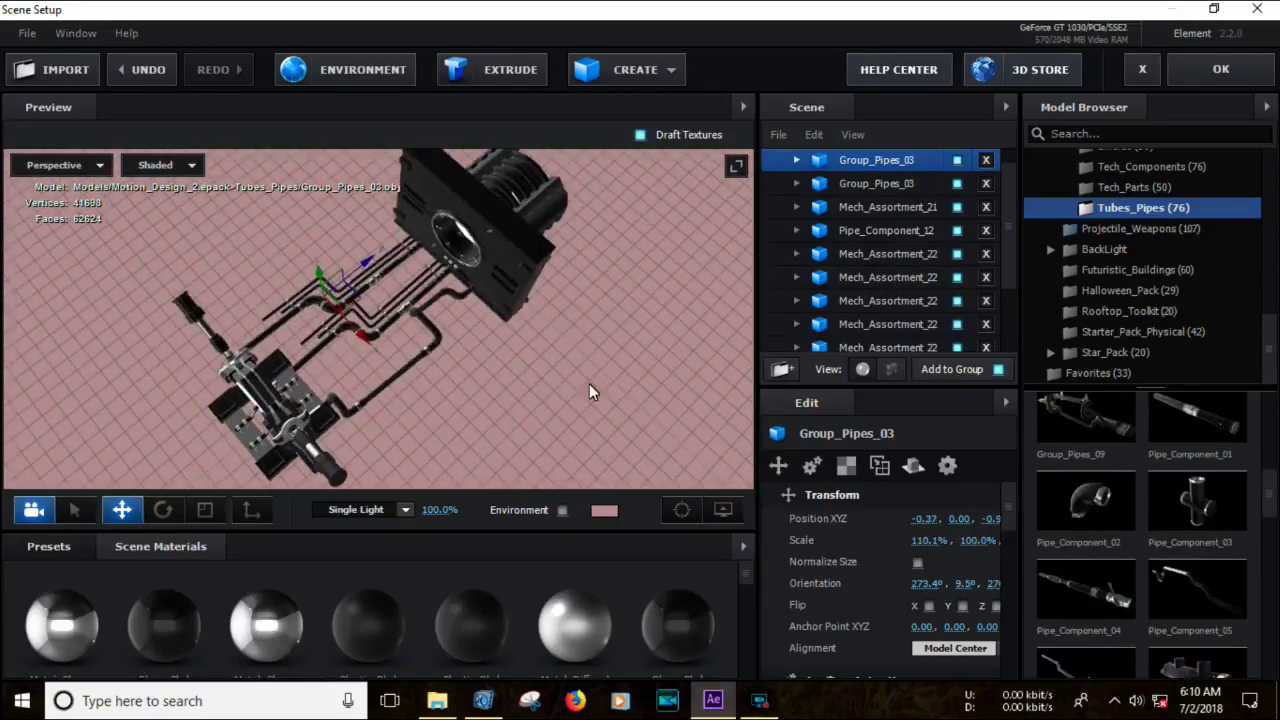
key("Left")
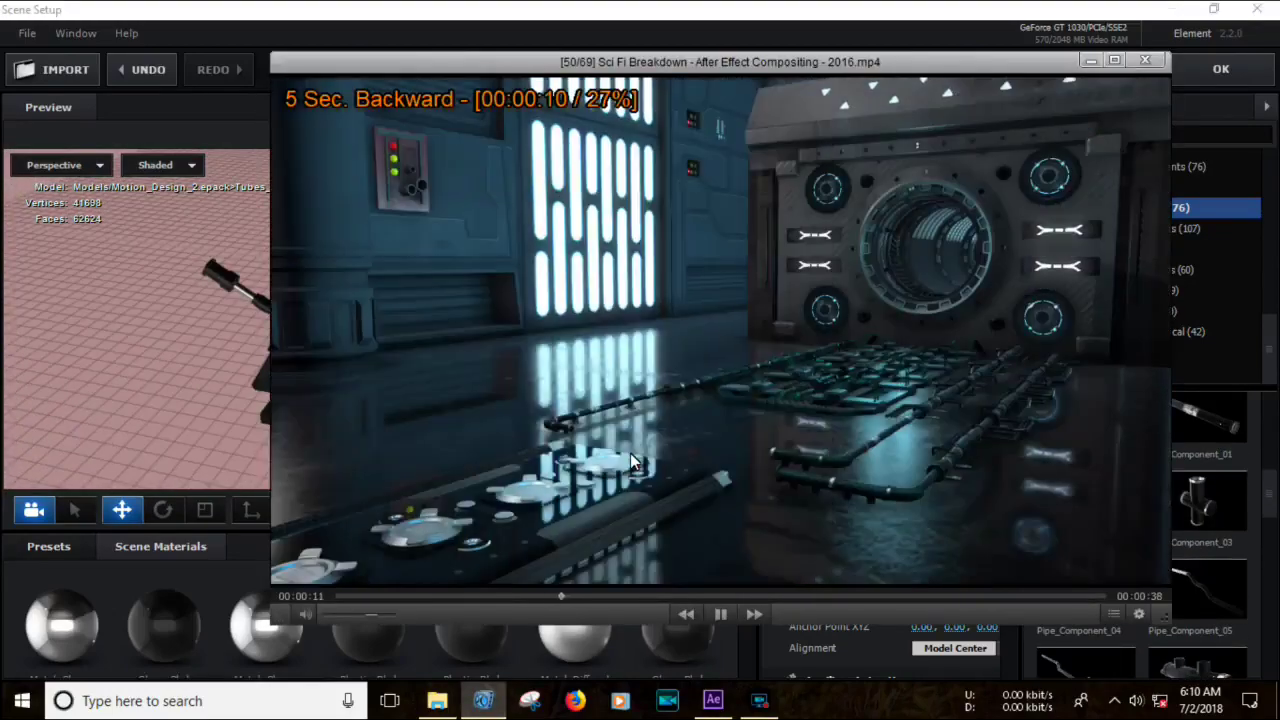
Rewind and pause the reference video, then show the Tech_Parts and Tech_Components models.
key("Left")
key("space")
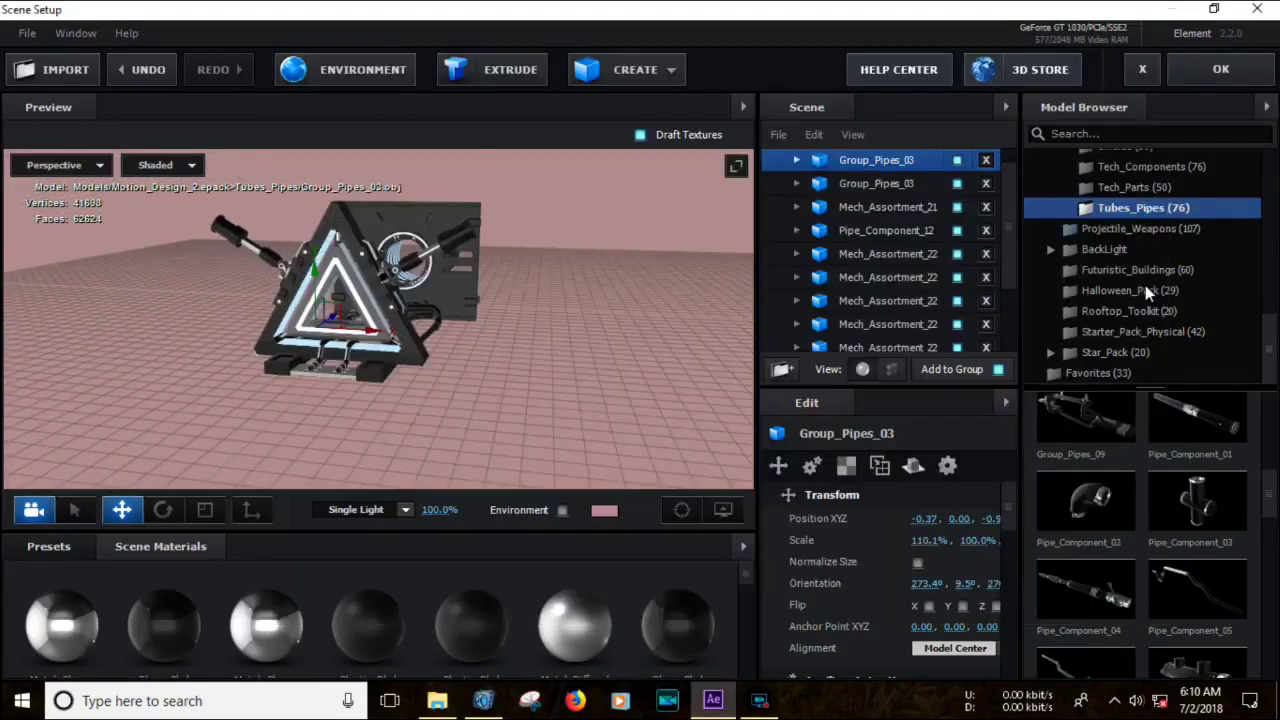
left_click(1139, 187)
scroll(1233, 483, "down", 5)
scroll(1143, 294, "up", 3)
left_click(1150, 232)
scroll(1120, 527, "down", 3)
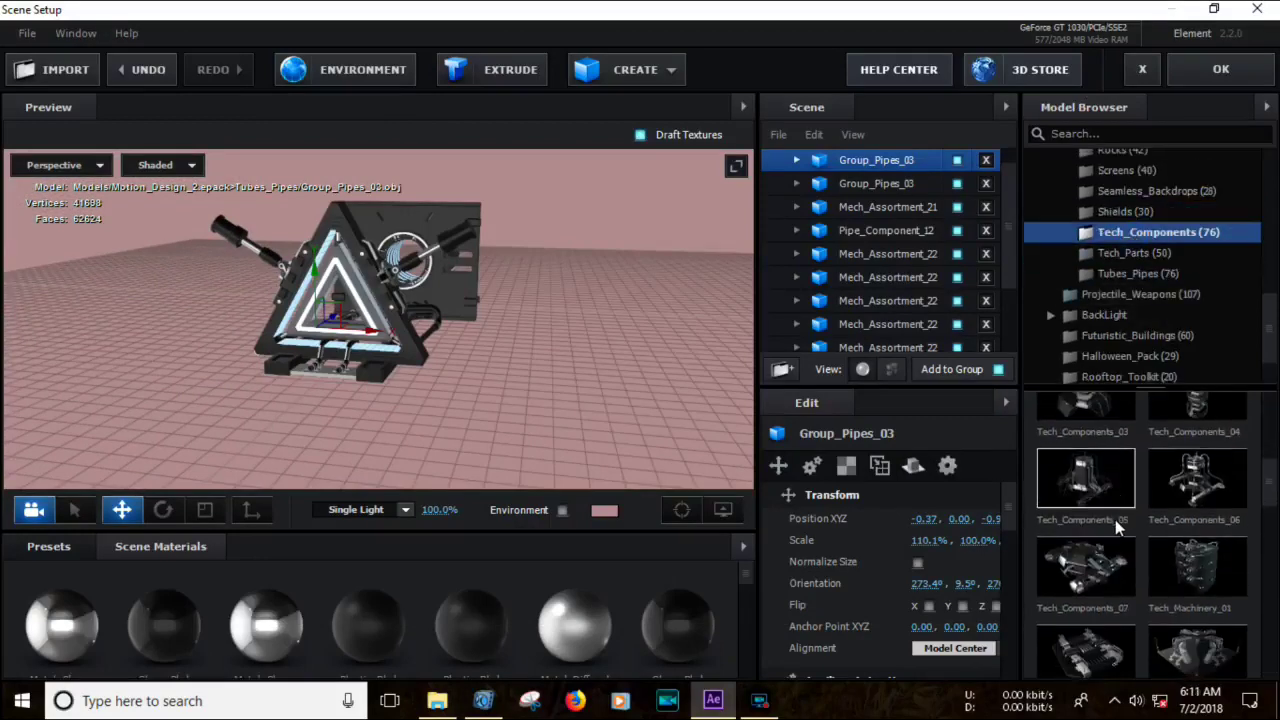
Add Tech_Components_01 to the scene.
scroll(1118, 528, "up", 2)
left_click(1085, 435)
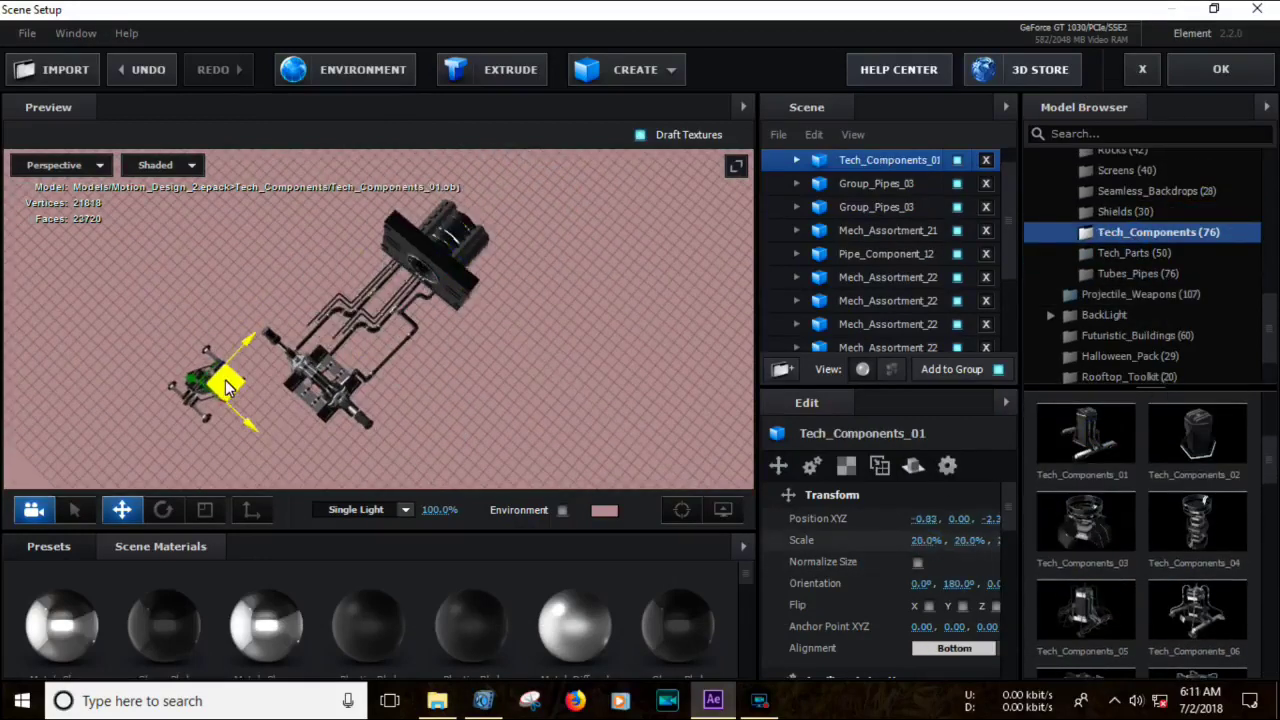
left_click_drag(222, 387, 703, 444)
scroll(1170, 565, "down", 3)
Add Tech_Machinery_02 at 35.5% scale and duplicate it twice.
left_click(1085, 522)
left_click_drag(600, 350, 457, 366)
left_click_drag(927, 540, 820, 540)
left_click_drag(500, 300, 413, 333)
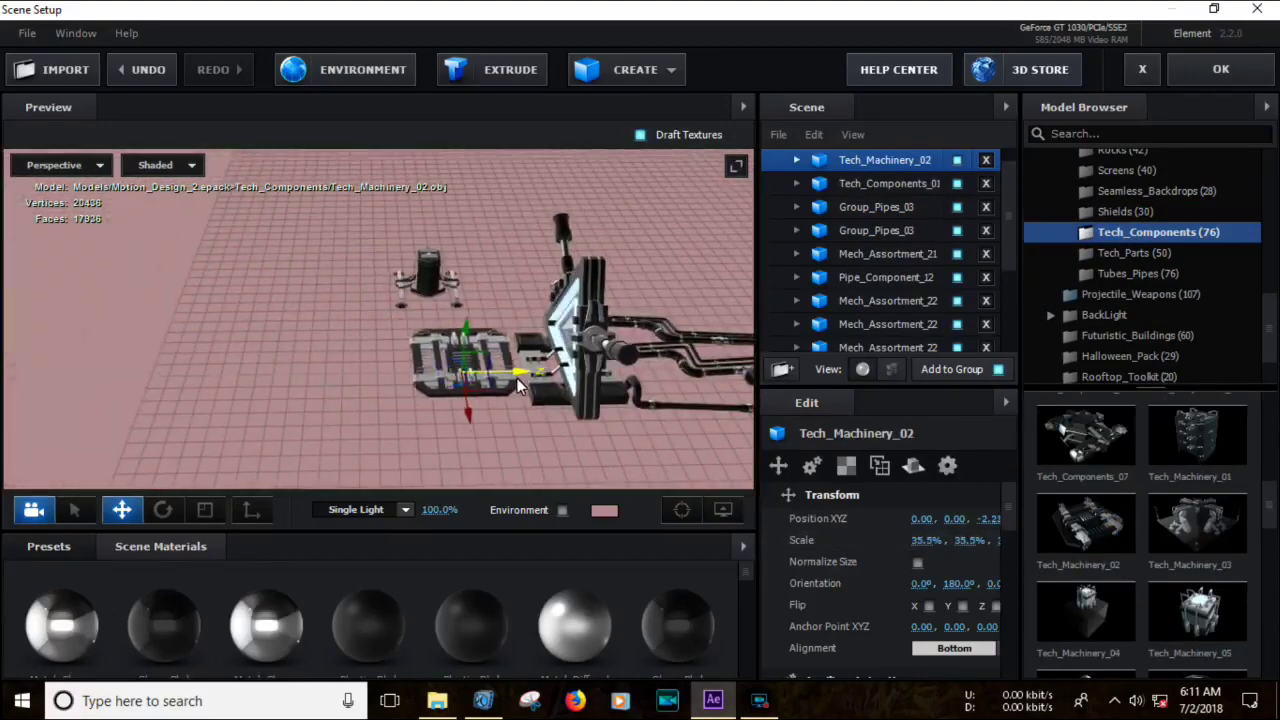
scroll(413, 333, "up", 5)
key("ctrl+d")
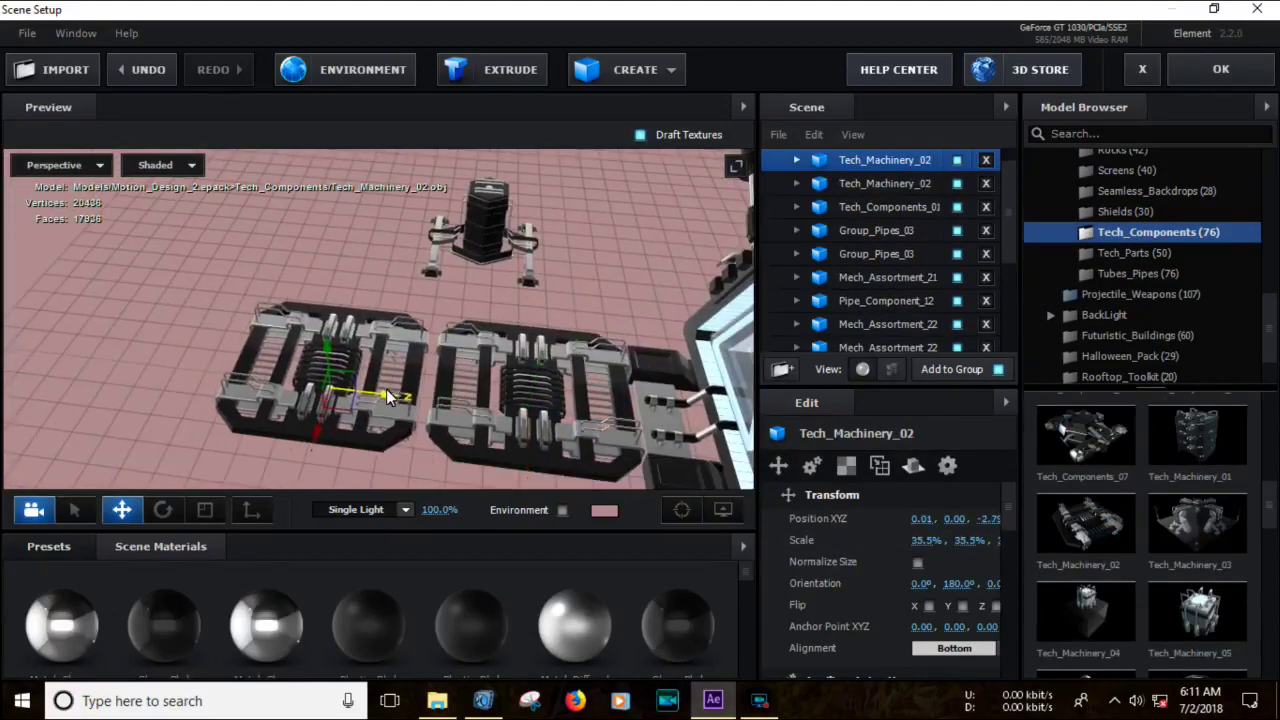
key("ctrl+d")
scroll(1190, 540, "down", 2)
Add Tech_Machinery_05 copies, deleting extras so three remain.
left_click(1197, 480)
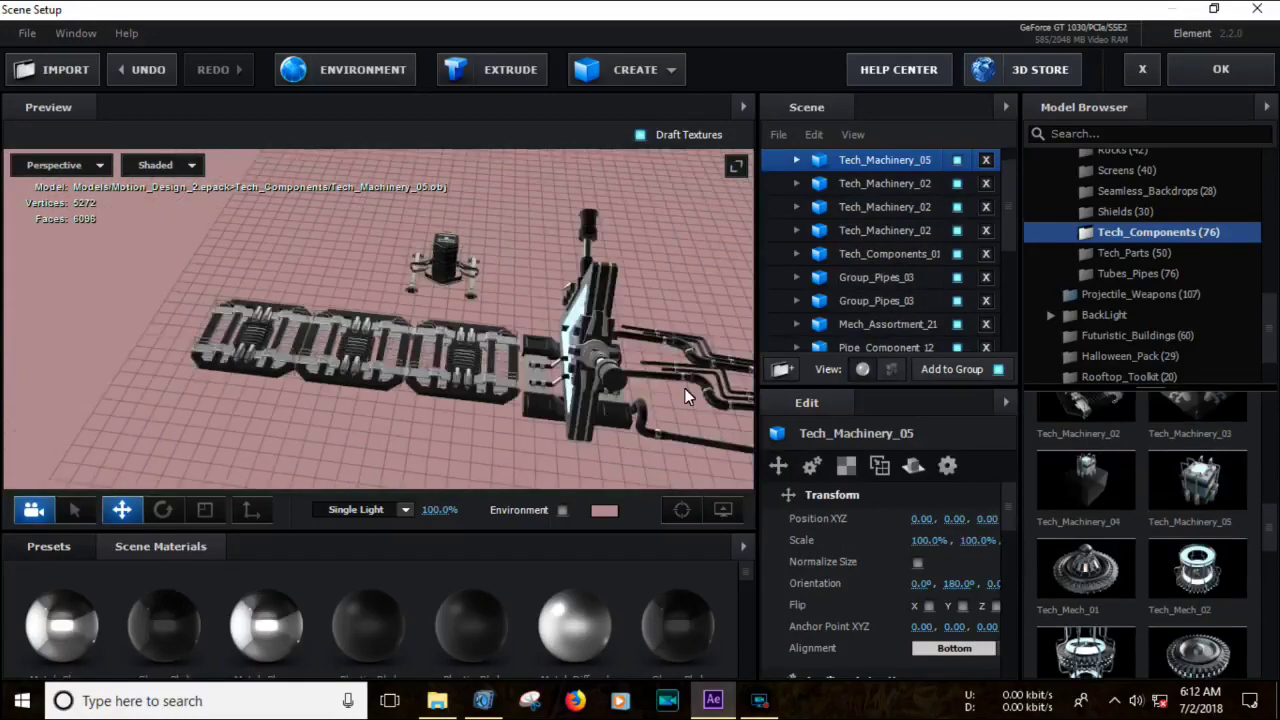
scroll(573, 420, "up", 5)
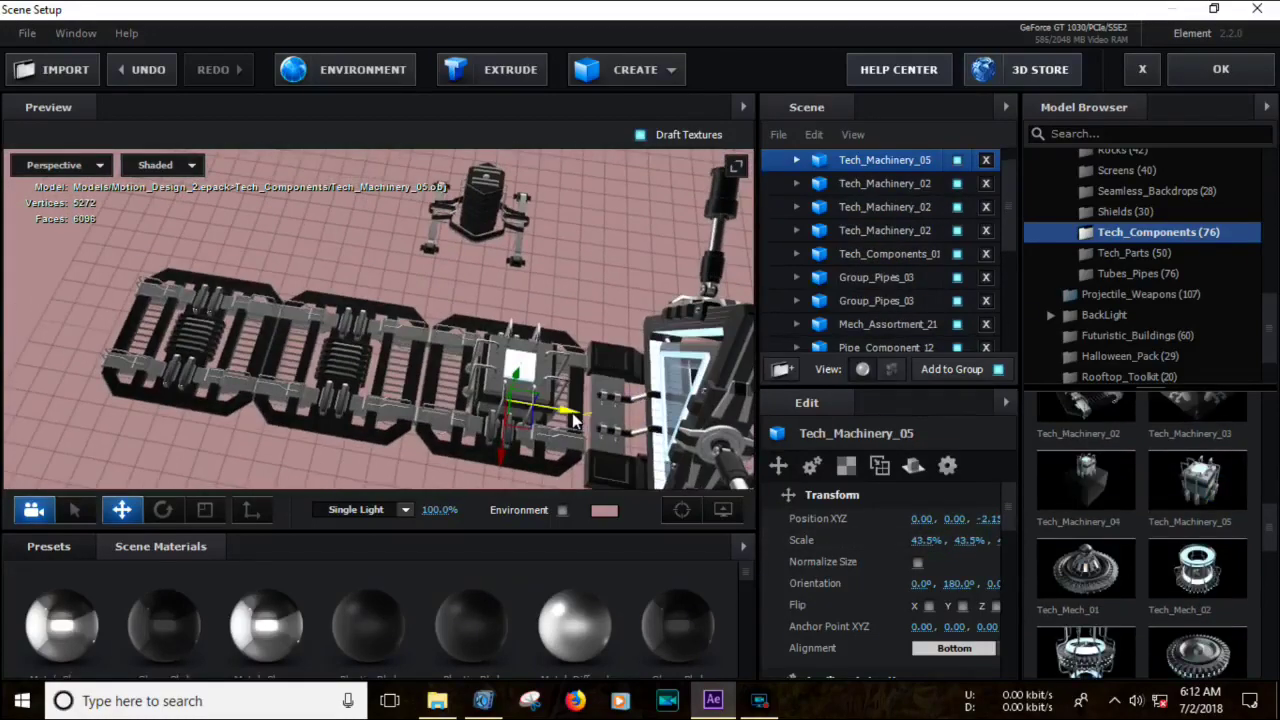
key("ctrl+d")
left_click_drag(413, 392, 388, 335)
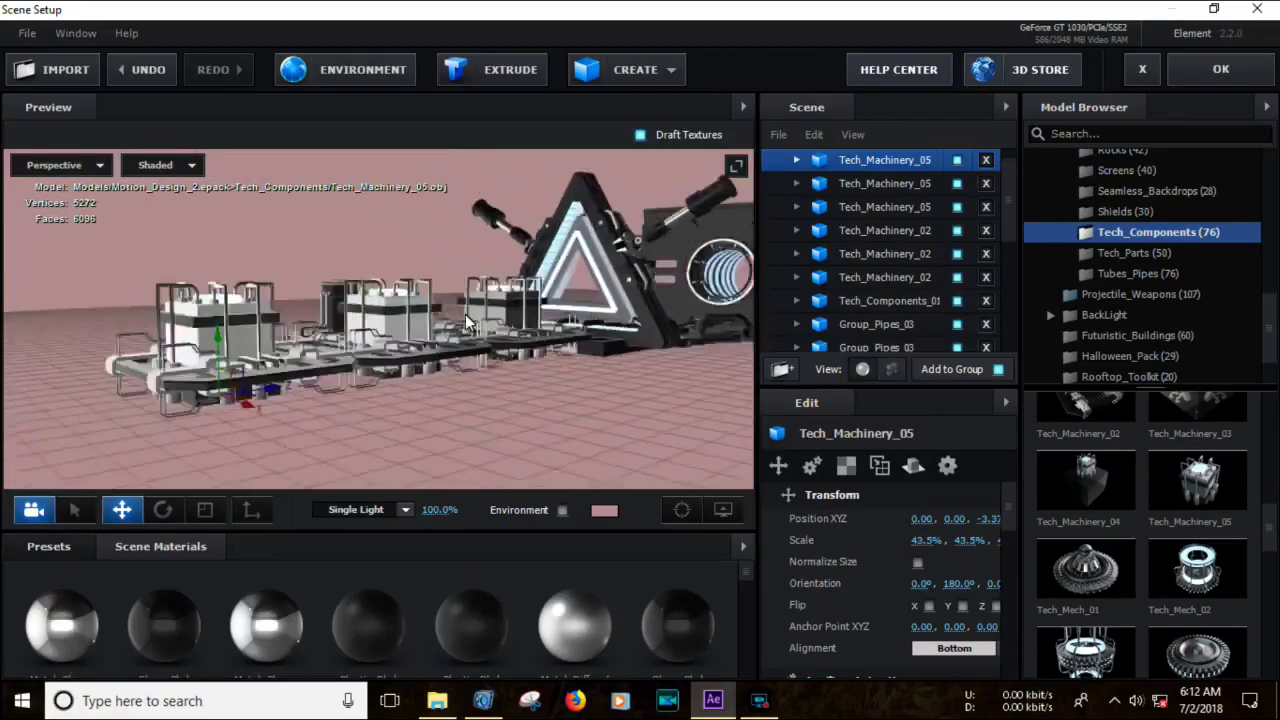
left_click(986, 160)
left_click(986, 160)
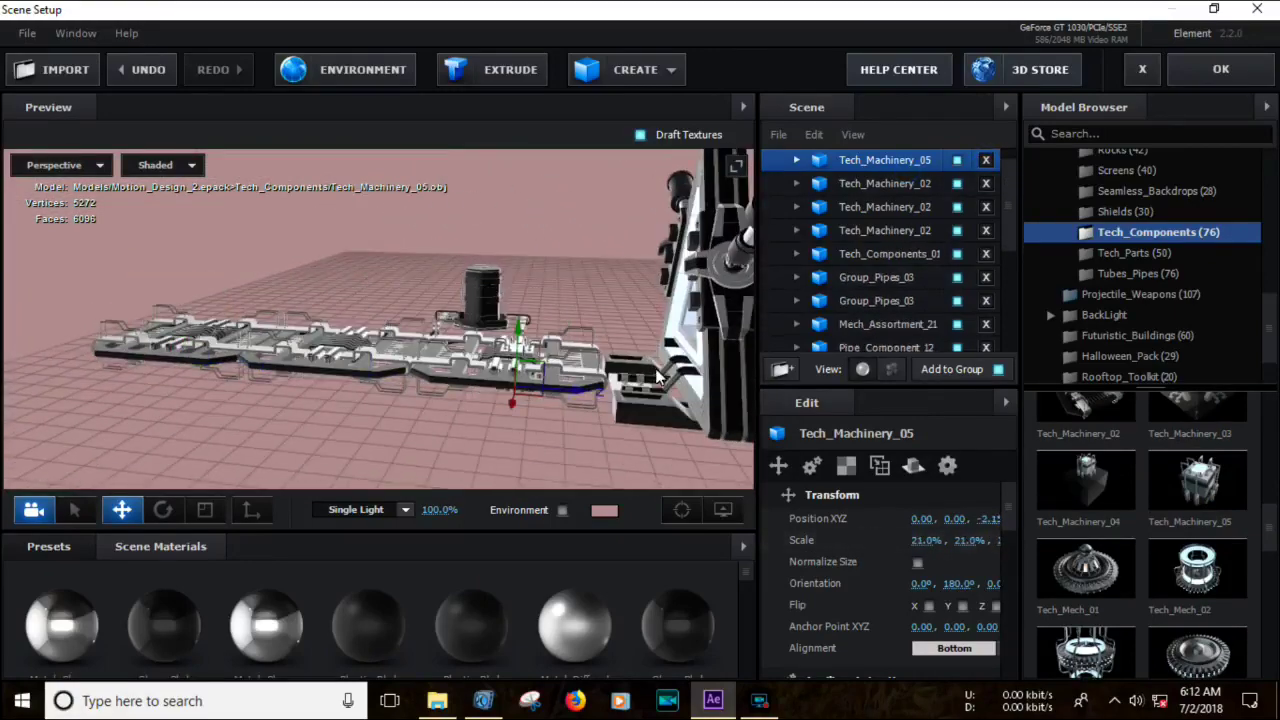
left_click_drag(540, 300, 577, 358)
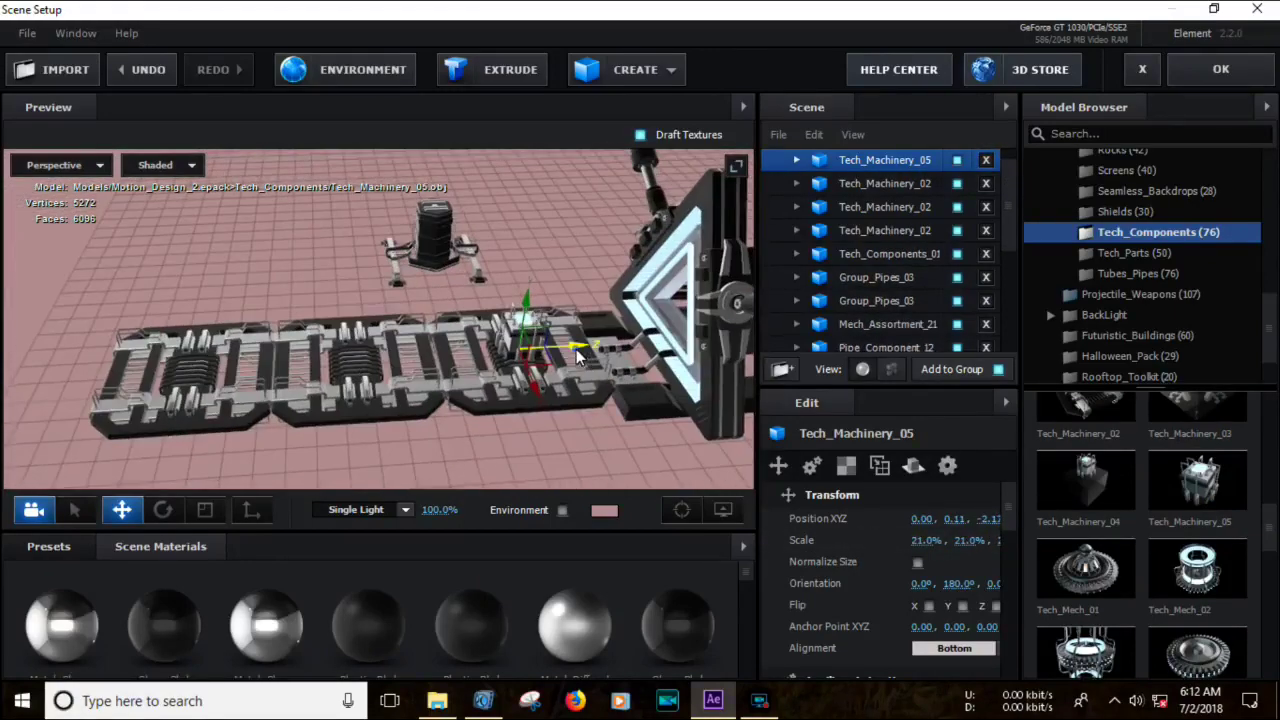
left_click_drag(253, 358, 420, 300)
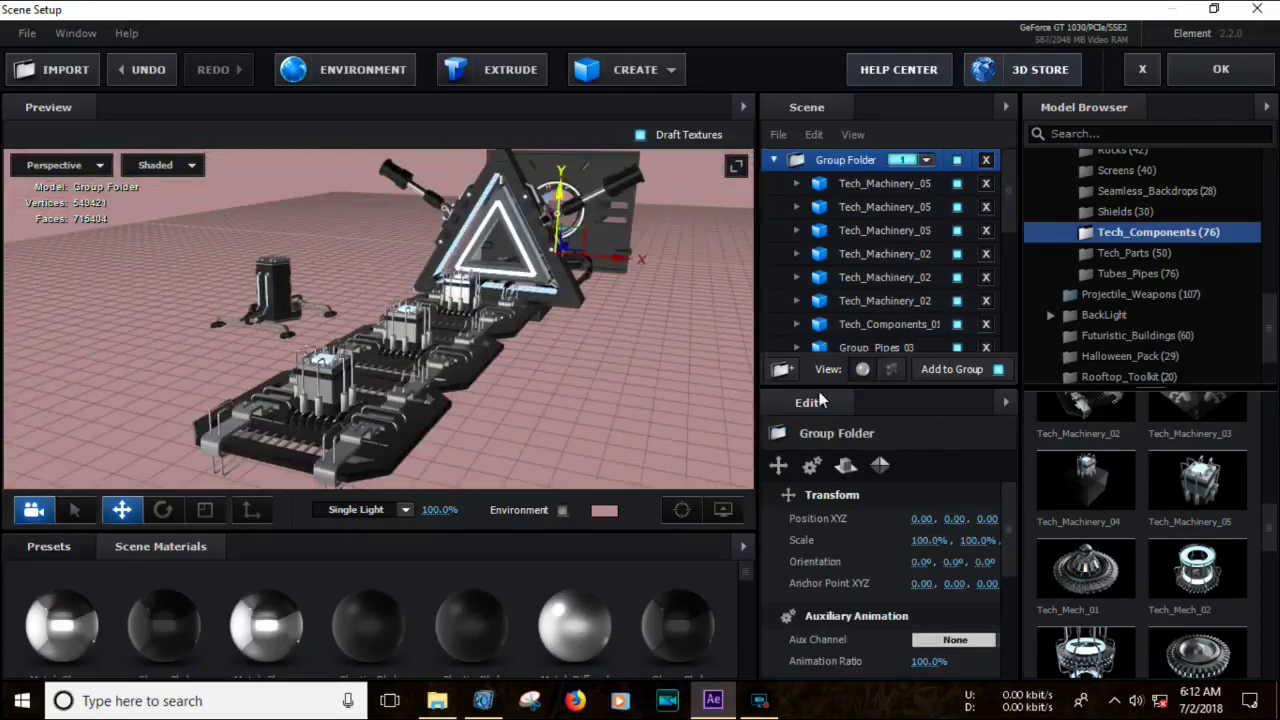
scroll(1192, 548, "up", 3)
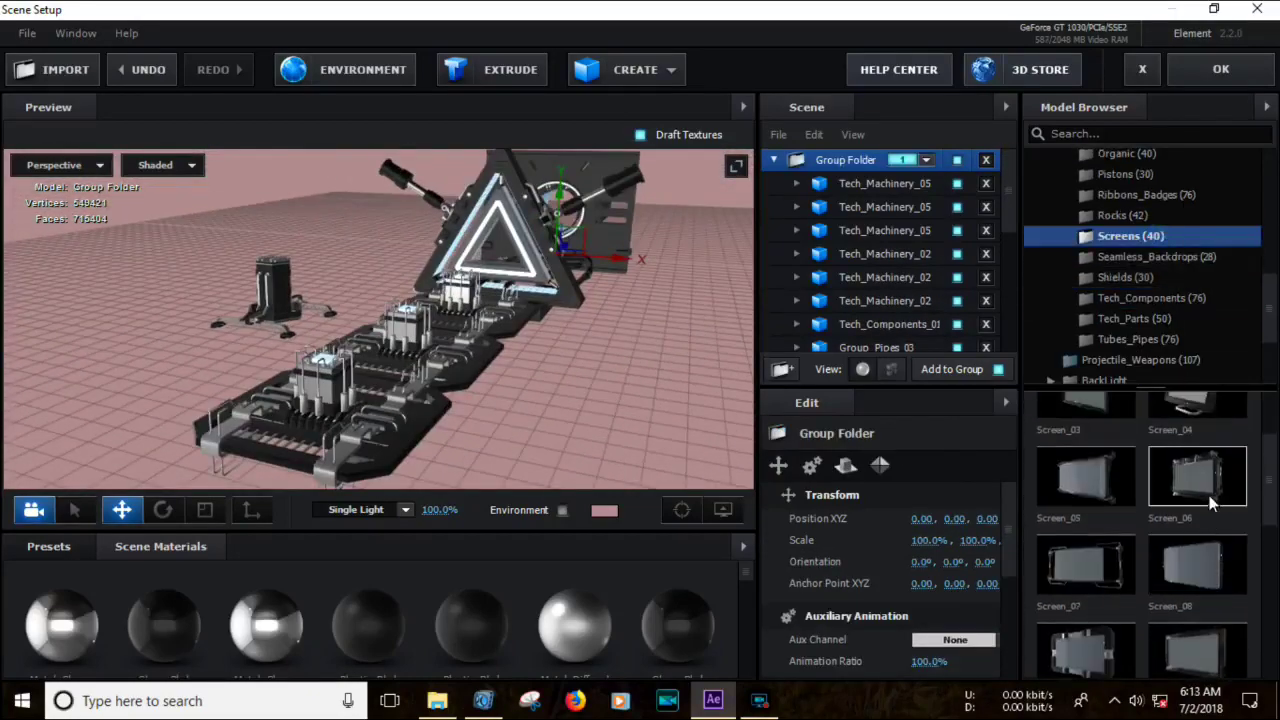
Add the Screen_04 monitor and shrink it to 13.5%.
double_click(1183, 508)
left_click_drag(508, 309, 318, 328)
left_click_drag(926, 540, 870, 540)
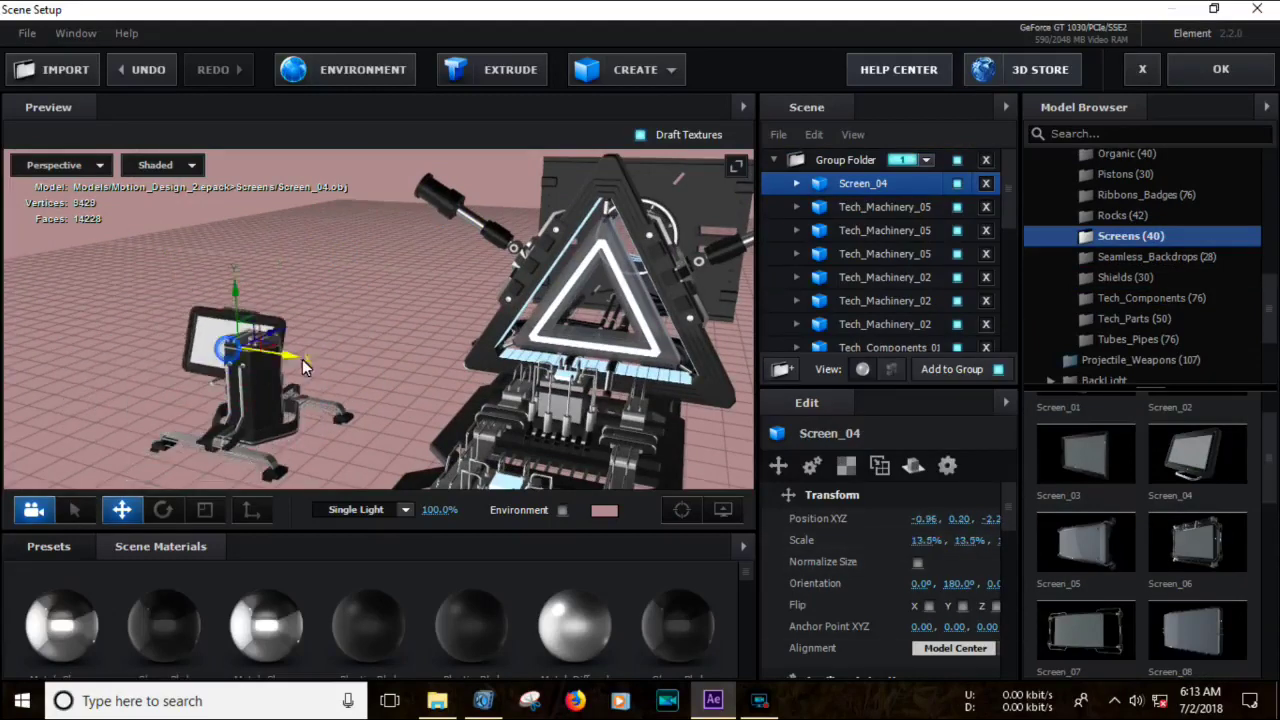
left_click_drag(210, 320, 262, 249)
scroll(262, 249, "up", 3)
Rotate and nudge the monitor so it sits on the small stand facing outward.
left_click(163, 510)
left_click_drag(250, 300, 141, 462)
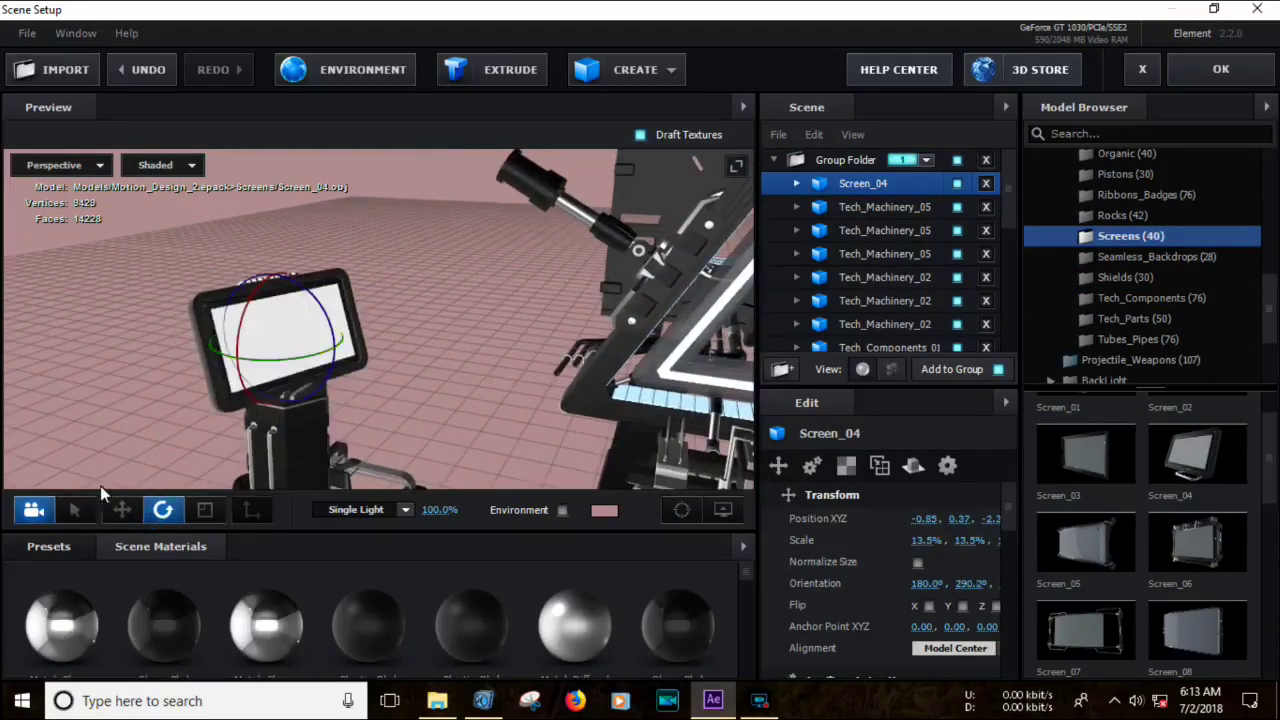
left_click(122, 510)
left_click_drag(540, 288, 594, 317)
key("e")
mouse_move(514, 277)
left_mouse_down()
mouse_move(527, 332)
mouse_move(580, 400)
mouse_move(613, 371)
mouse_move(497, 186)
mouse_move(642, 317)
left_mouse_up()
key("w")
scroll(522, 383, "down", 5)
mouse_move(522, 383)
left_mouse_down()
mouse_move(271, 376)
mouse_move(503, 347)
left_mouse_up()
scroll(503, 347, "down", 3)
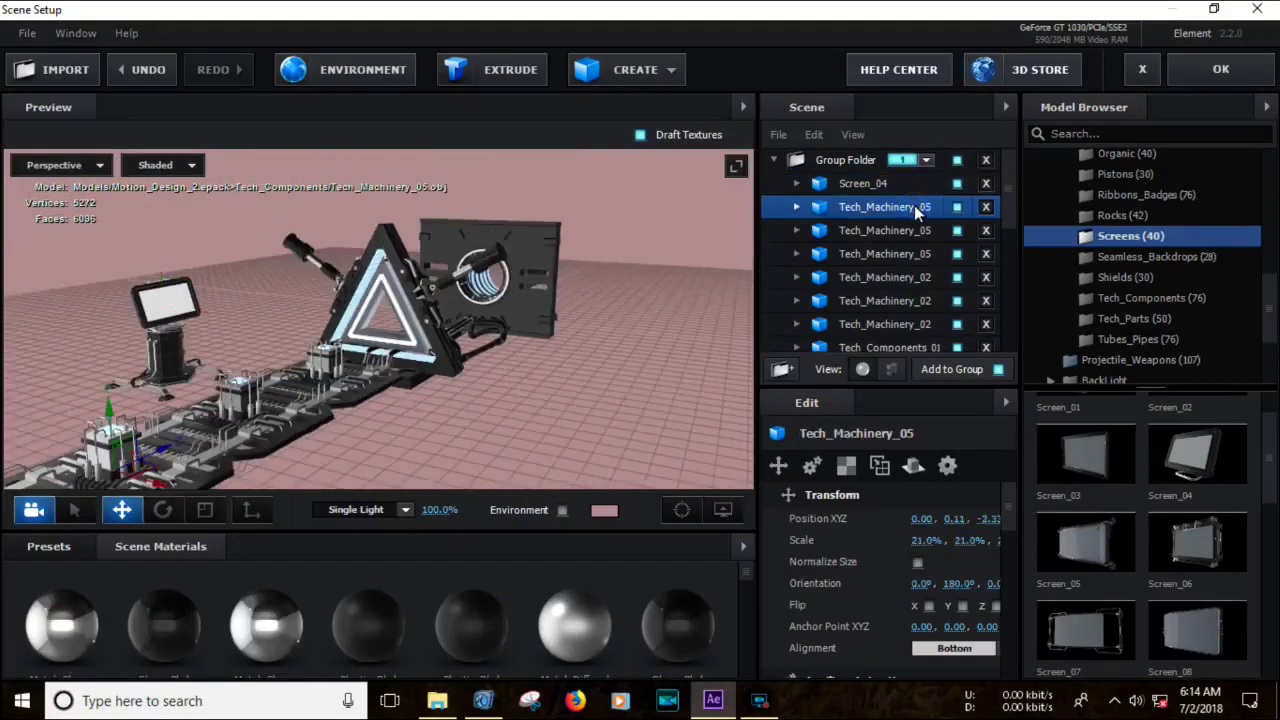
Drag the Hinge_10 robotic arm from Mech > Hinges into the scene beside the triangle.
left_click(1150, 297)
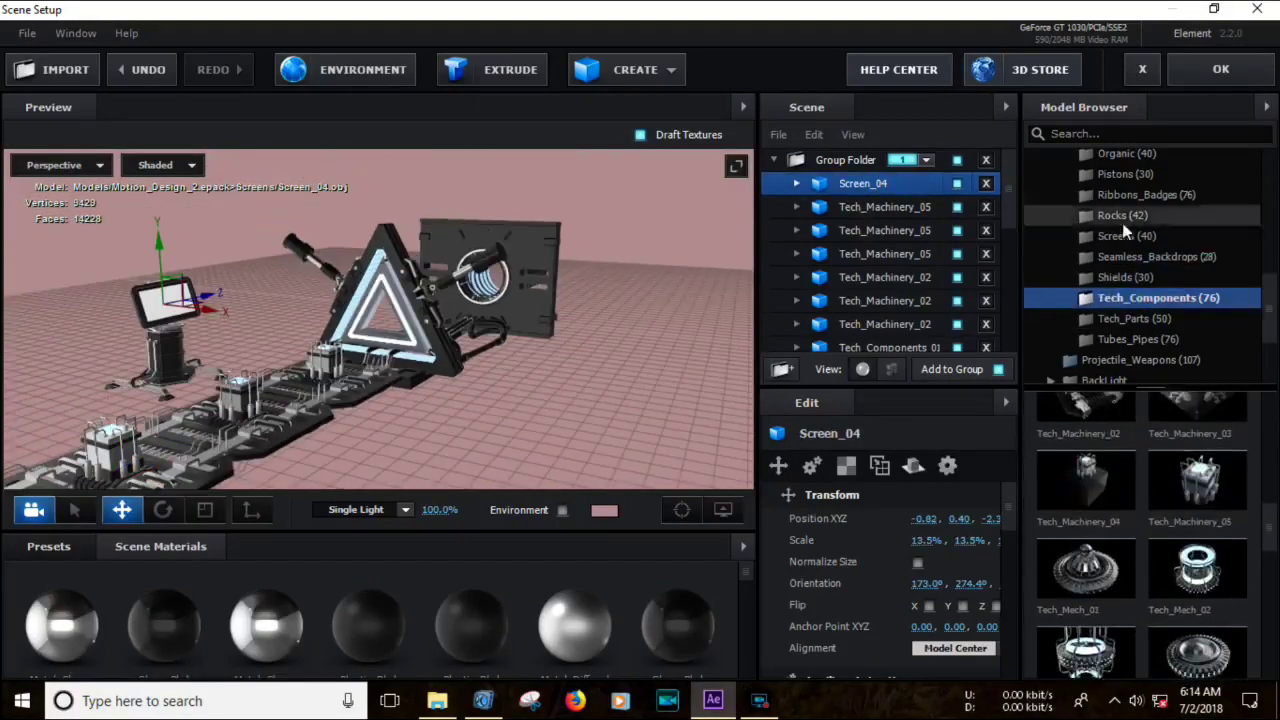
left_click(1153, 195)
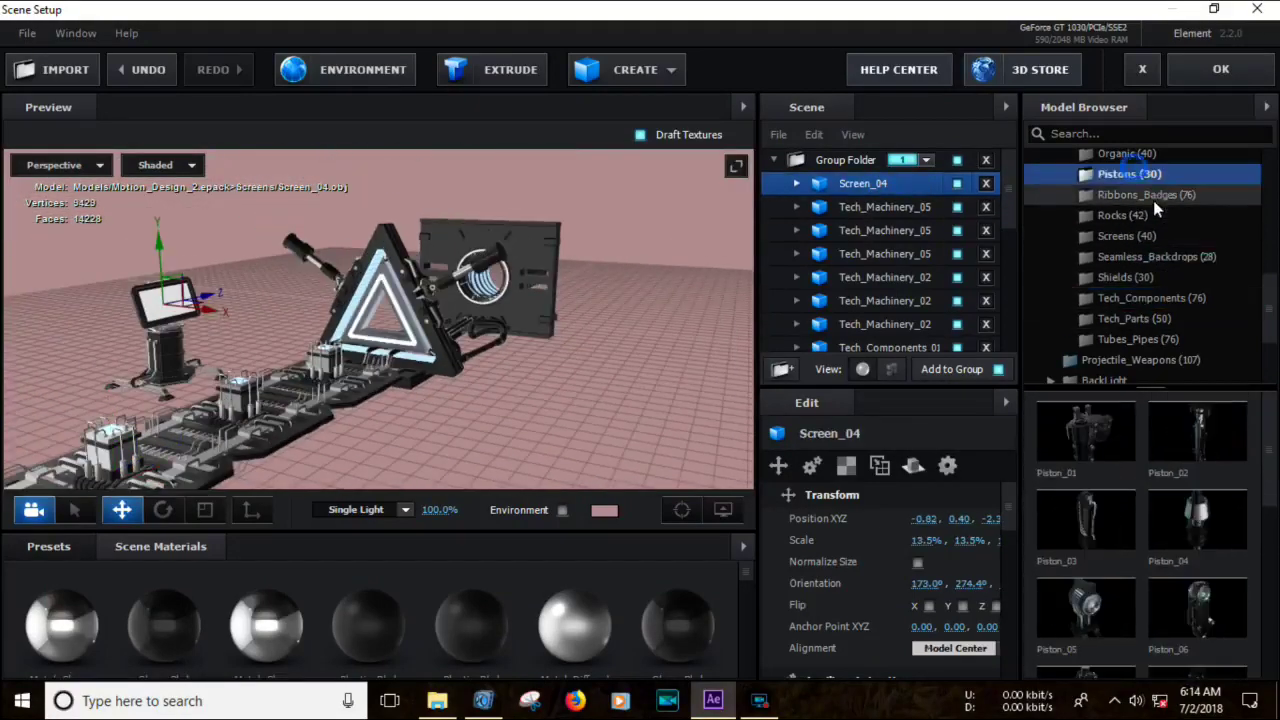
scroll(1150, 230, "up", 2)
left_click(1122, 264)
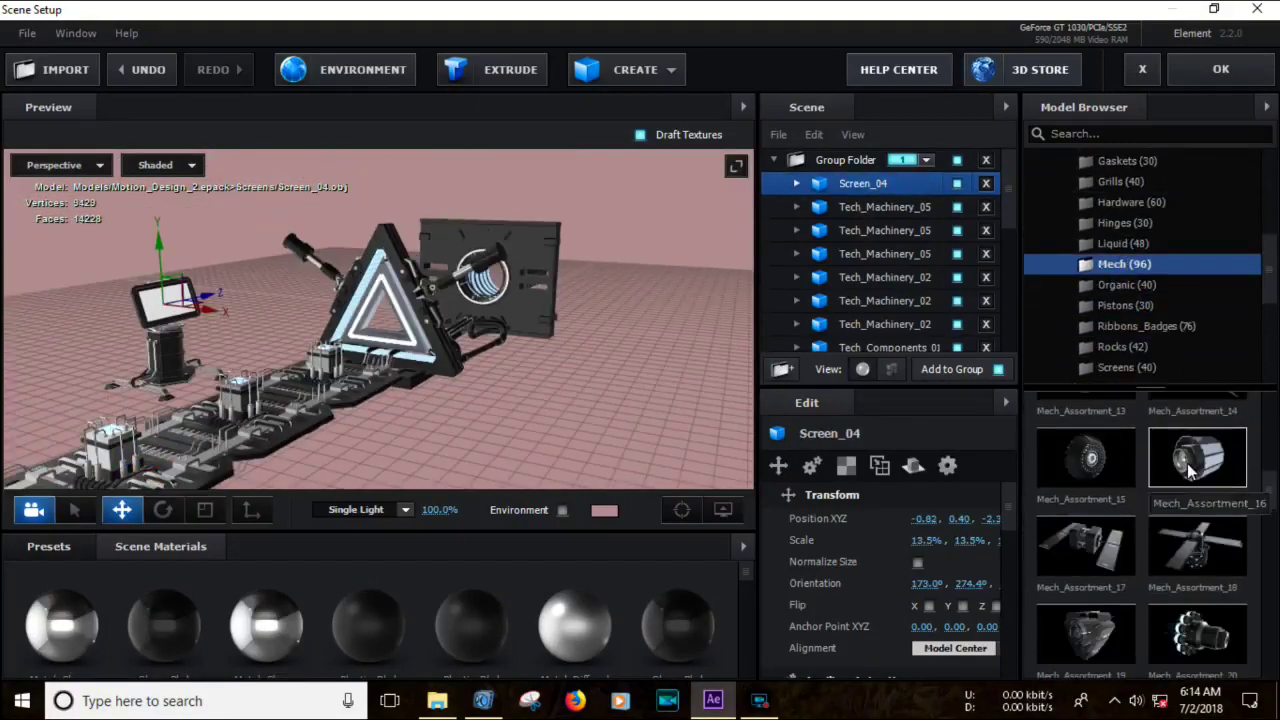
left_click(1115, 223)
scroll(1235, 570, "down", 3)
left_click_drag(1086, 618, 1095, 601)
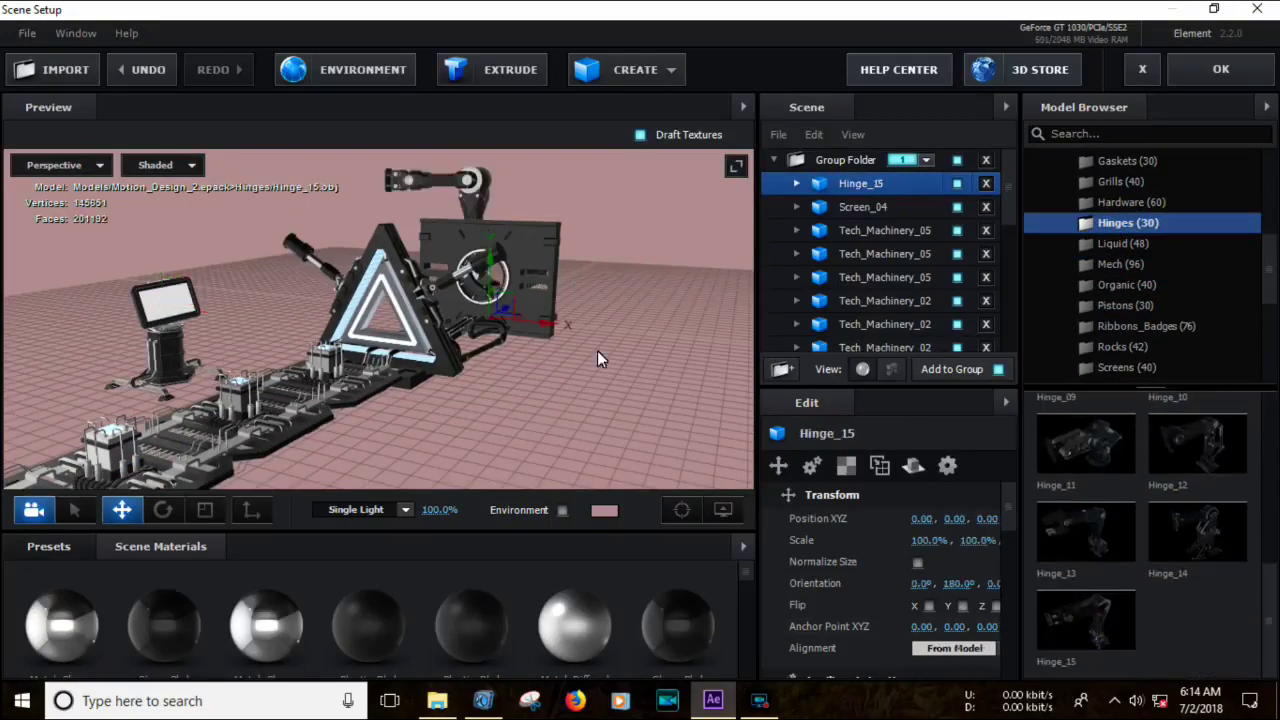
scroll(1095, 601, "up", 2)
mouse_move(1197, 550)
left_mouse_down()
mouse_move(621, 385)
mouse_move(708, 465)
mouse_move(519, 354)
mouse_move(225, 372)
mouse_move(393, 398)
left_mouse_up()
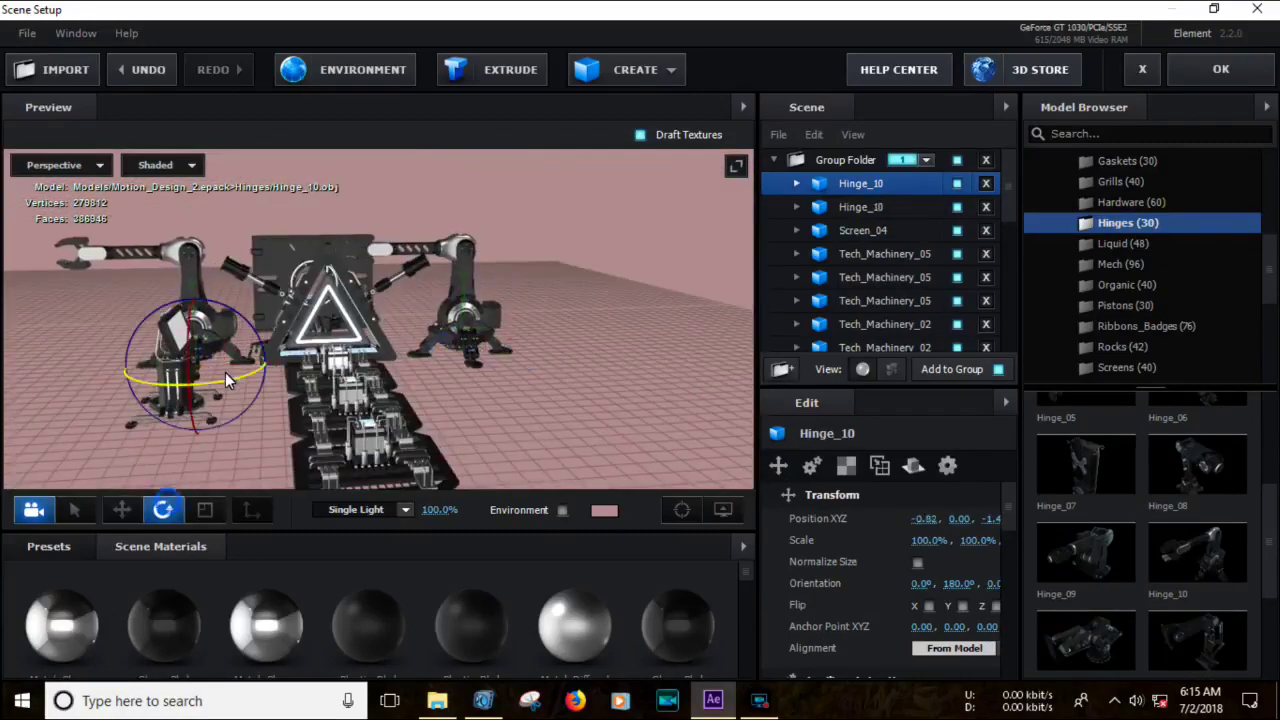
Duplicate the Hinge_10 arm and bring up the Rooftop_Toolkit models.
key("e")
left_click(123, 510)
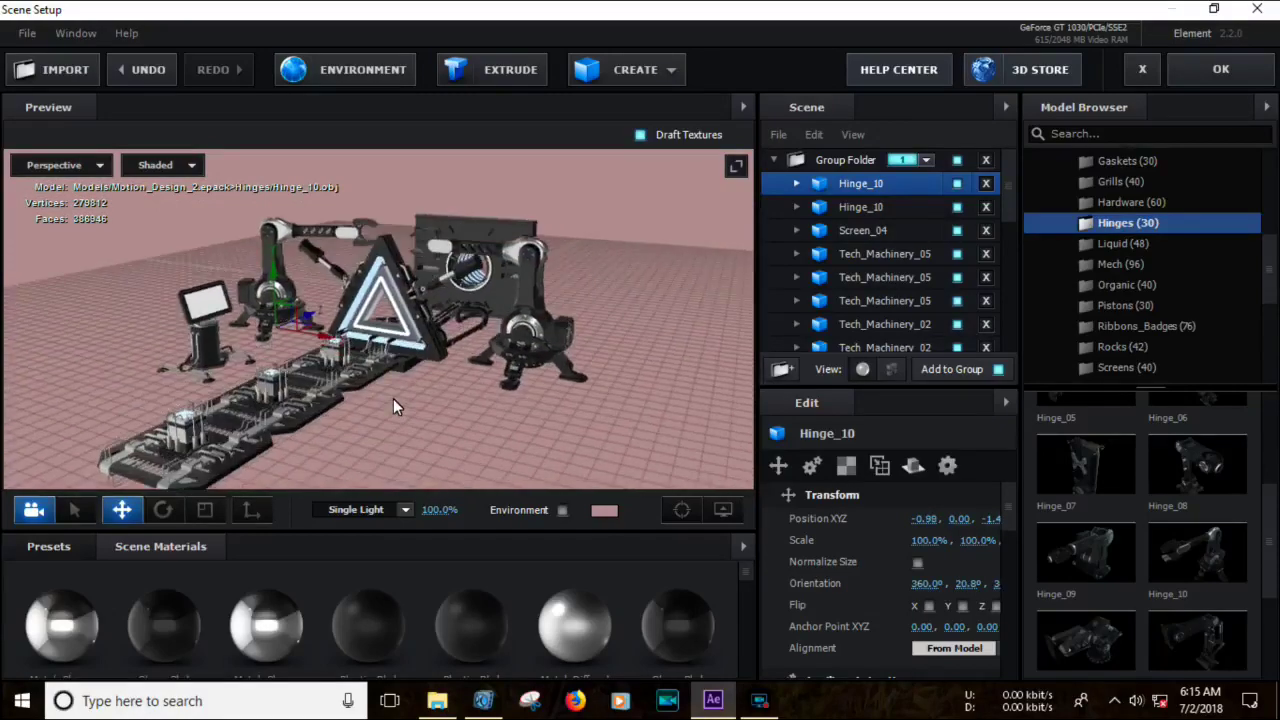
scroll(1150, 260, "up", 5)
left_click(1050, 242)
scroll(1048, 246, "down", 1)
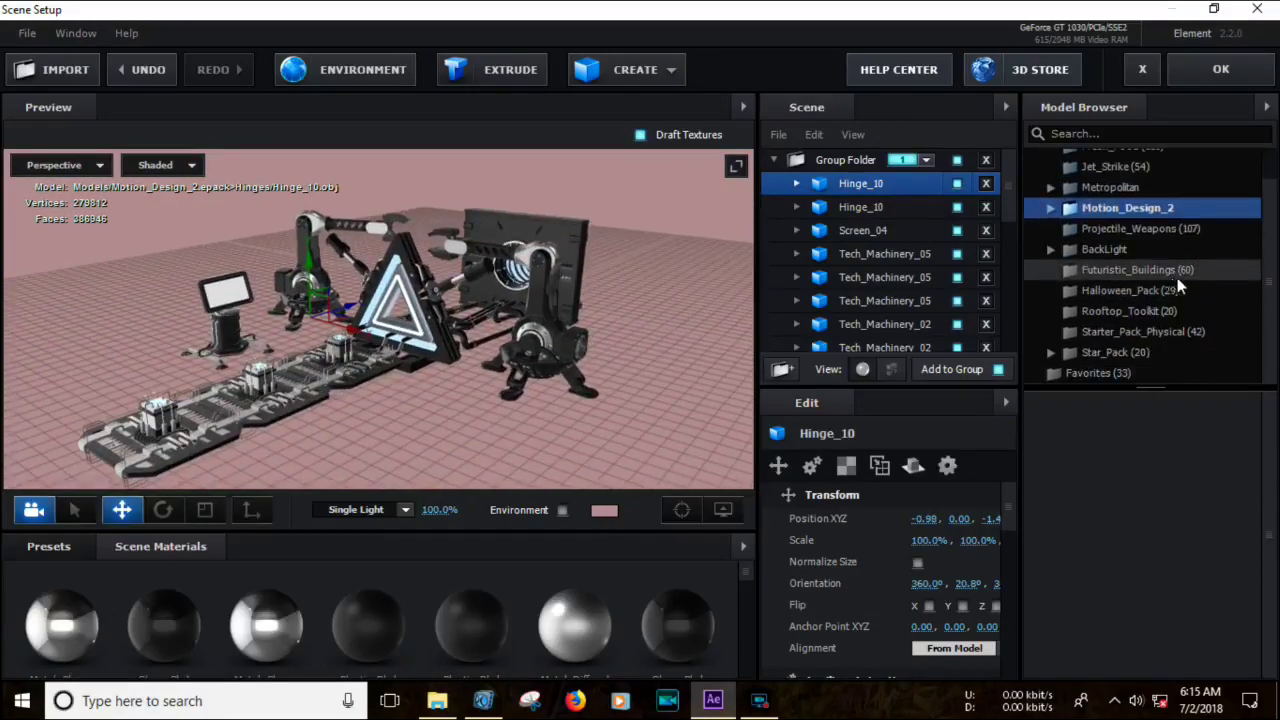
left_click(1135, 311)
Add Rooftop_Light_01 at 352.5% beside the triangle and place a copy opposite.
left_click(1086, 530)
left_click_drag(640, 320, 595, 309)
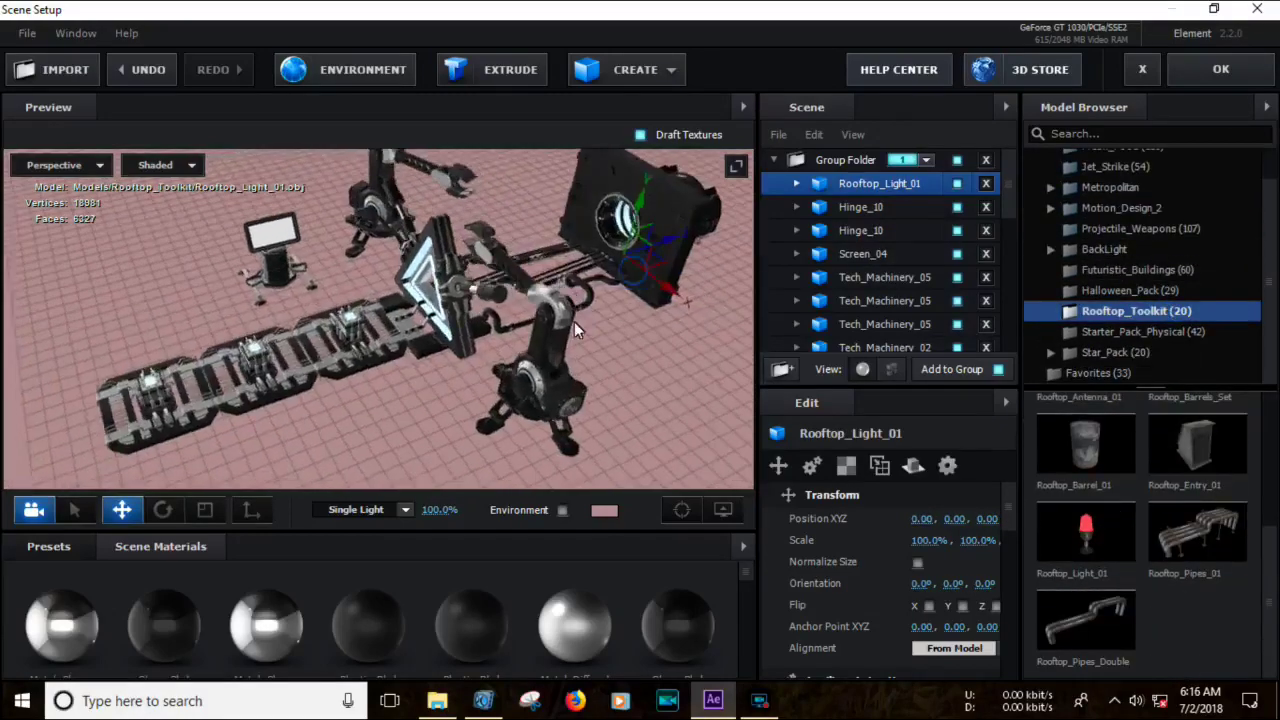
left_click_drag(500, 340, 525, 372)
left_click_drag(660, 360, 620, 381)
scroll(600, 368, "up", 3)
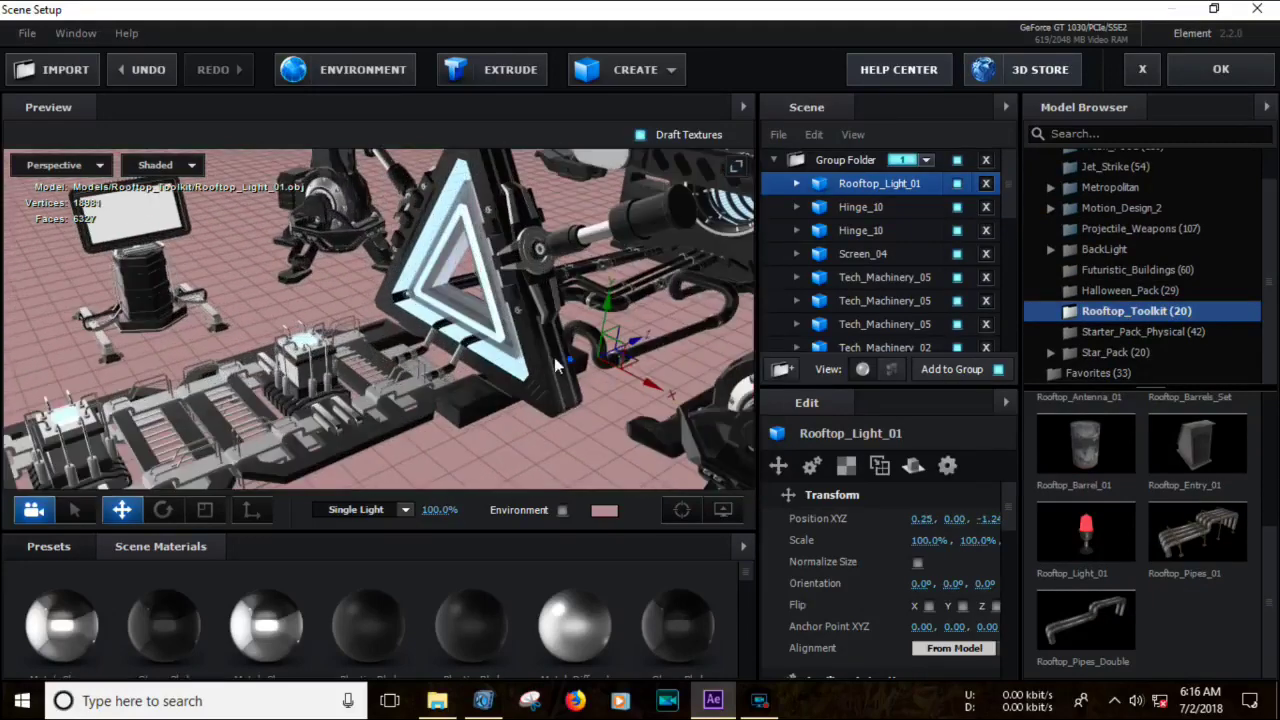
scroll(570, 345, "up", 2)
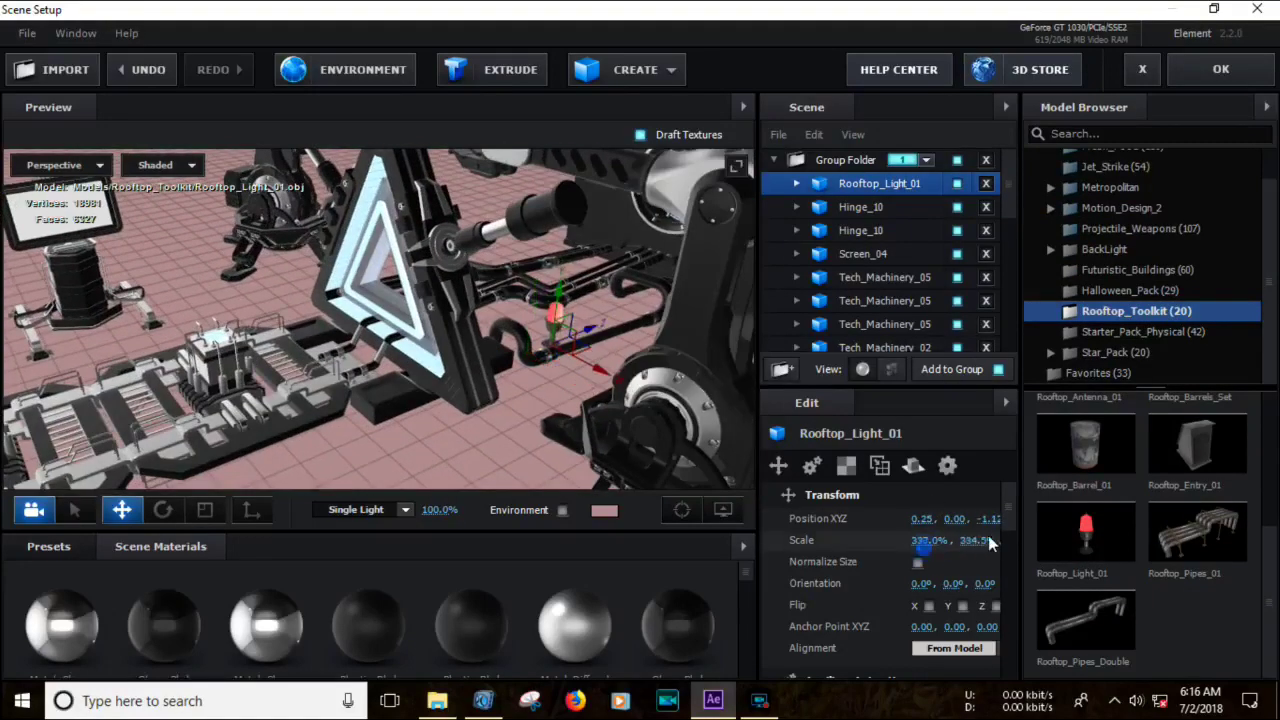
mouse_move(597, 374)
left_mouse_down()
mouse_move(560, 345)
mouse_move(455, 322)
mouse_move(265, 393)
left_mouse_up()
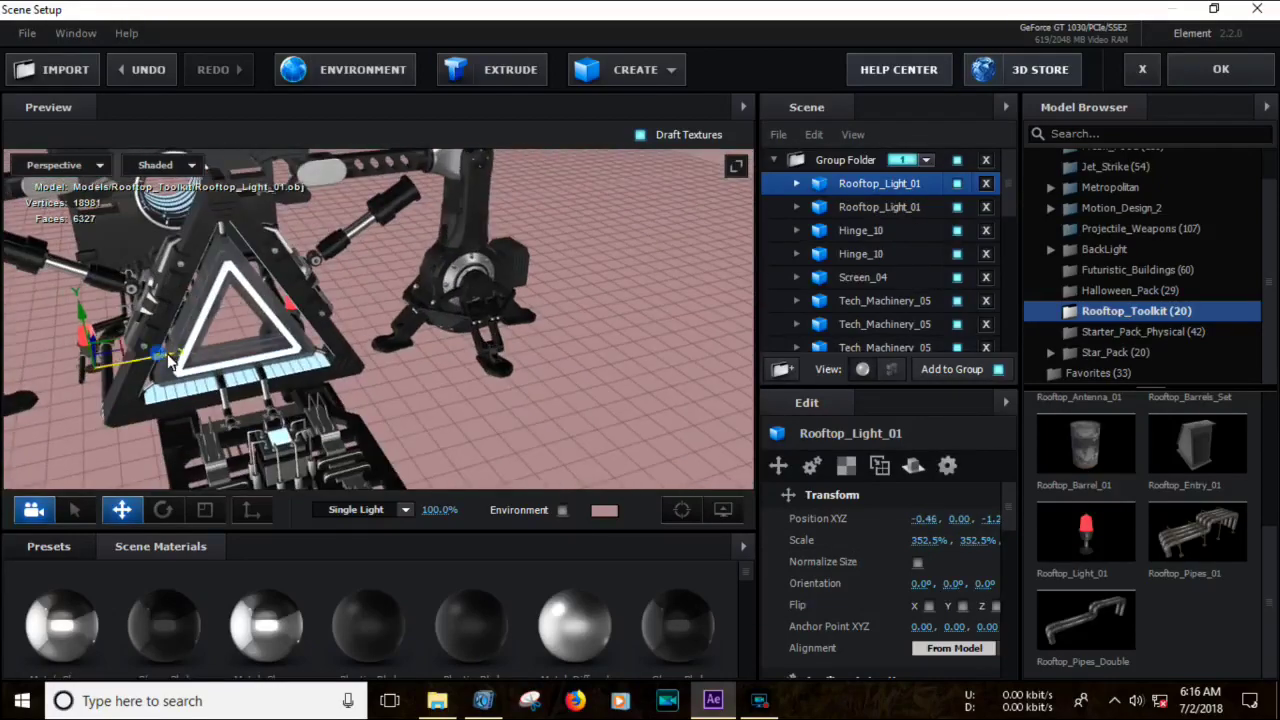
View the whole scene from the front and expand Star_Pack > Corridor_Pieces.
left_click_drag(160, 357, 300, 340)
scroll(300, 340, "down", 3)
scroll(300, 340, "up", 1)
left_click(1157, 352)
left_click(1145, 373)
Add Corridor_Left_All, scale it to 205% and slide it back to Z -5.92.
double_click(1086, 520)
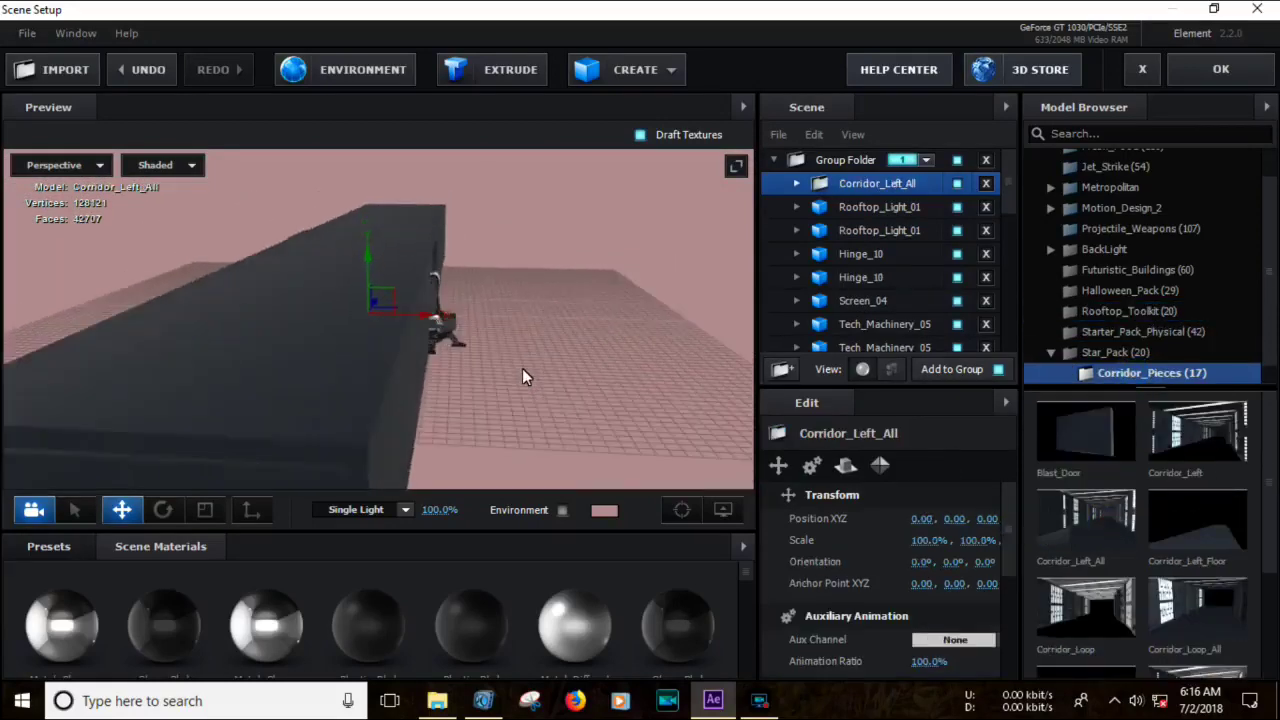
scroll(522, 368, "up", 3)
left_click_drag(928, 540, 1000, 540)
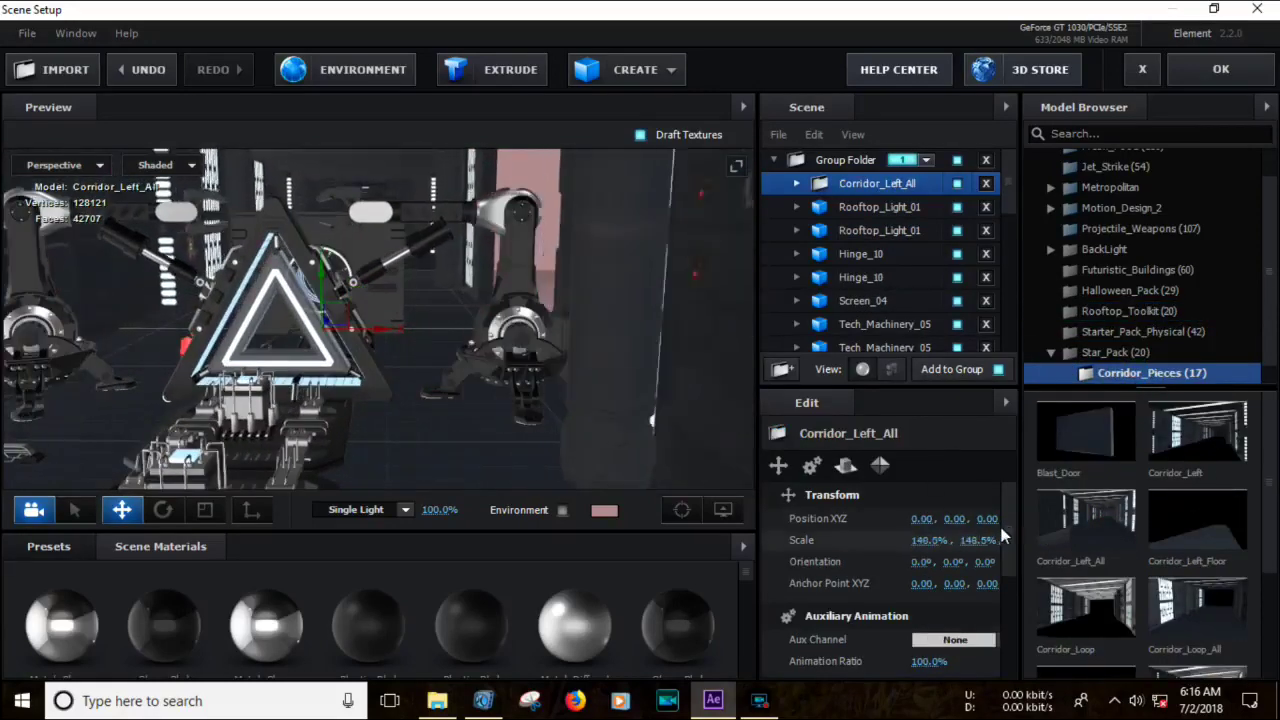
scroll(606, 366, "down", 3)
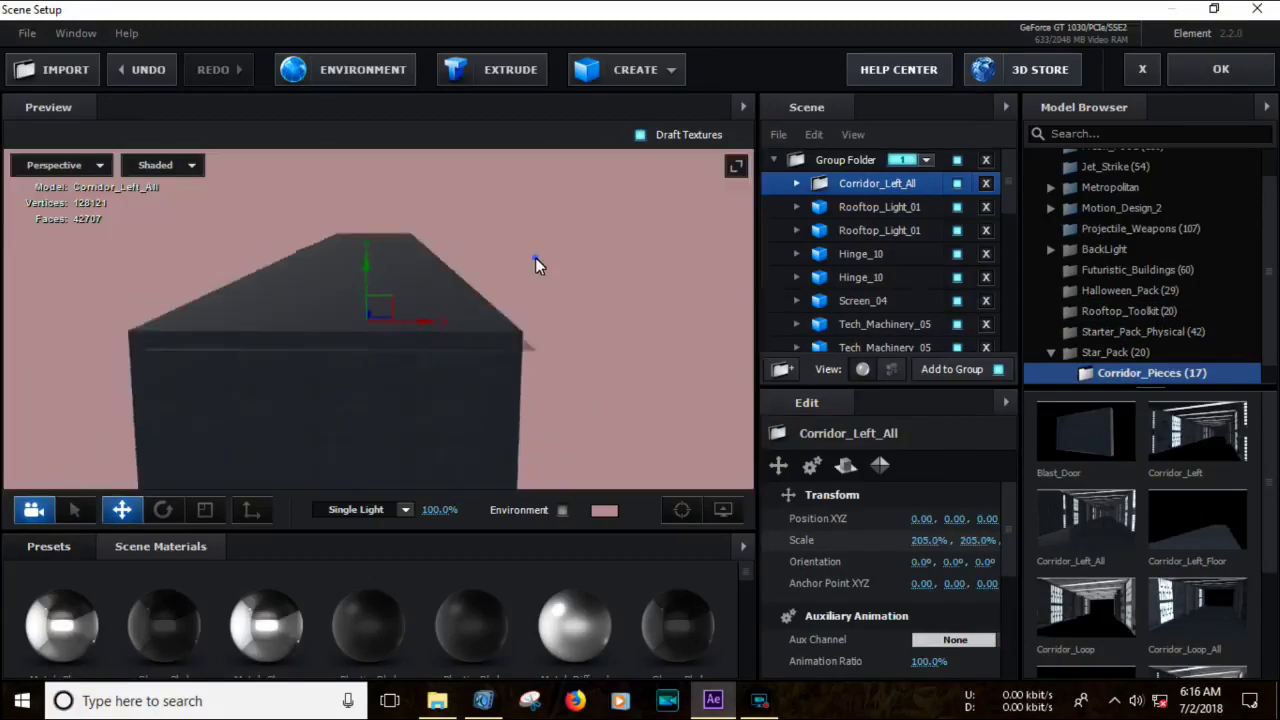
mouse_move(457, 309)
left_mouse_down()
mouse_move(33, 303)
mouse_move(62, 303)
left_mouse_up()
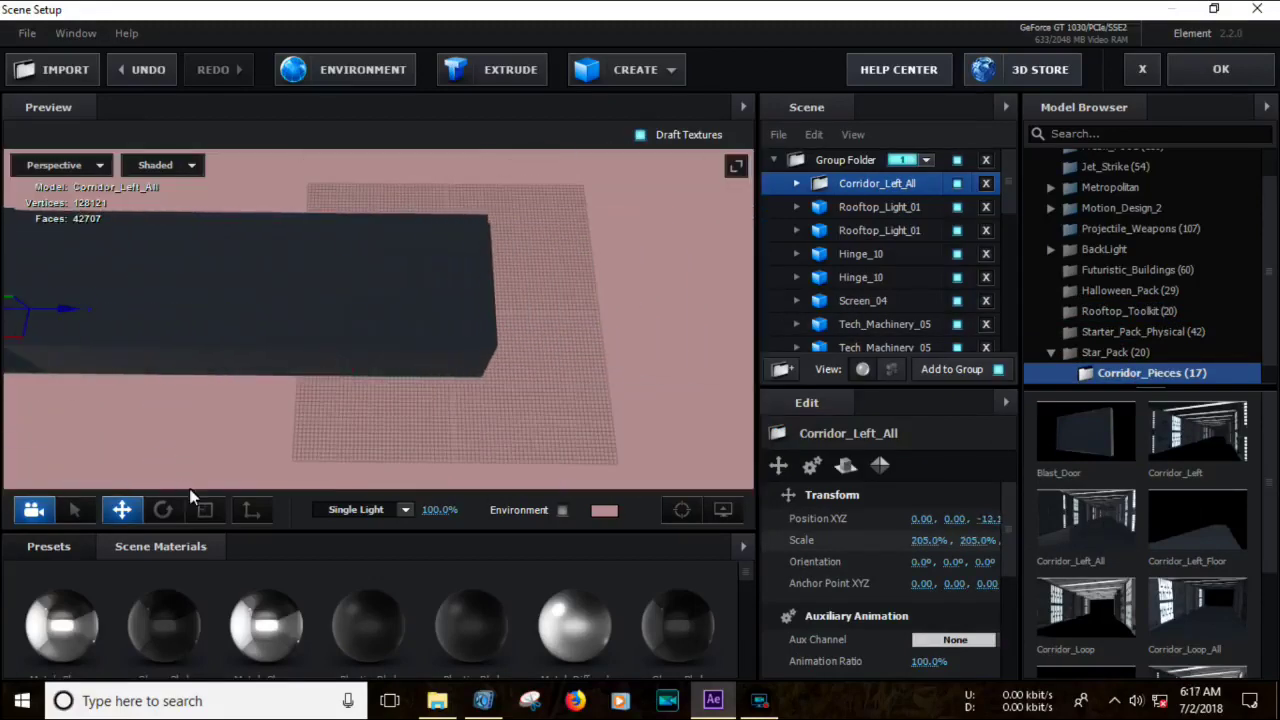
mouse_move(510, 376)
left_mouse_down()
mouse_move(481, 387)
mouse_move(540, 380)
left_mouse_up()
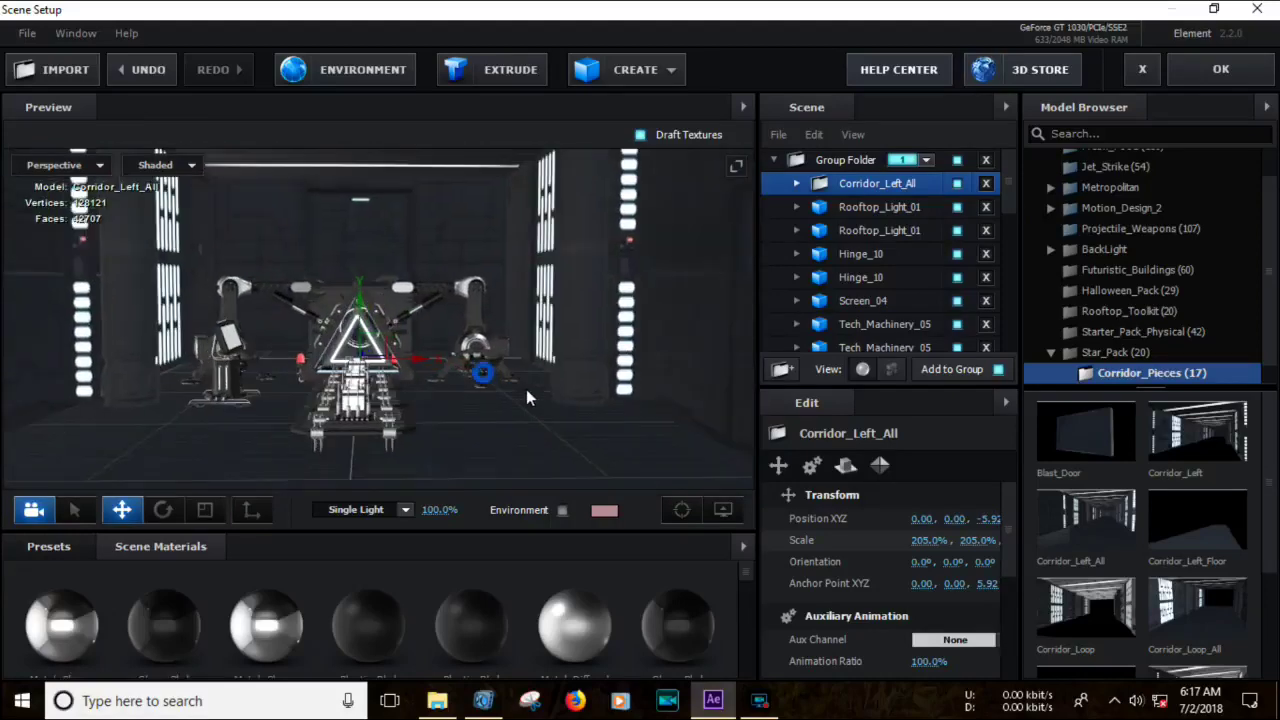
Make the environment colour black and switch the lighting preset to 360.
left_click(605, 511)
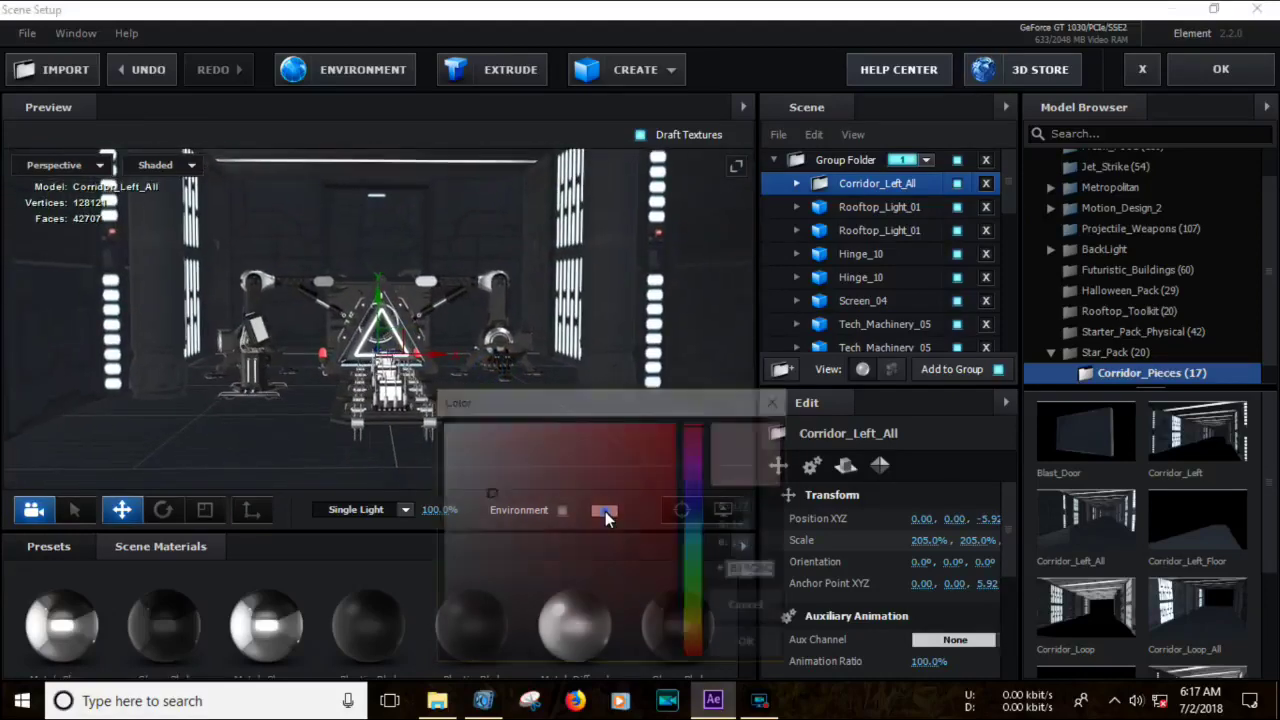
mouse_move(516, 447)
left_mouse_down()
mouse_move(415, 612)
mouse_move(442, 660)
left_mouse_up()
left_click(751, 645)
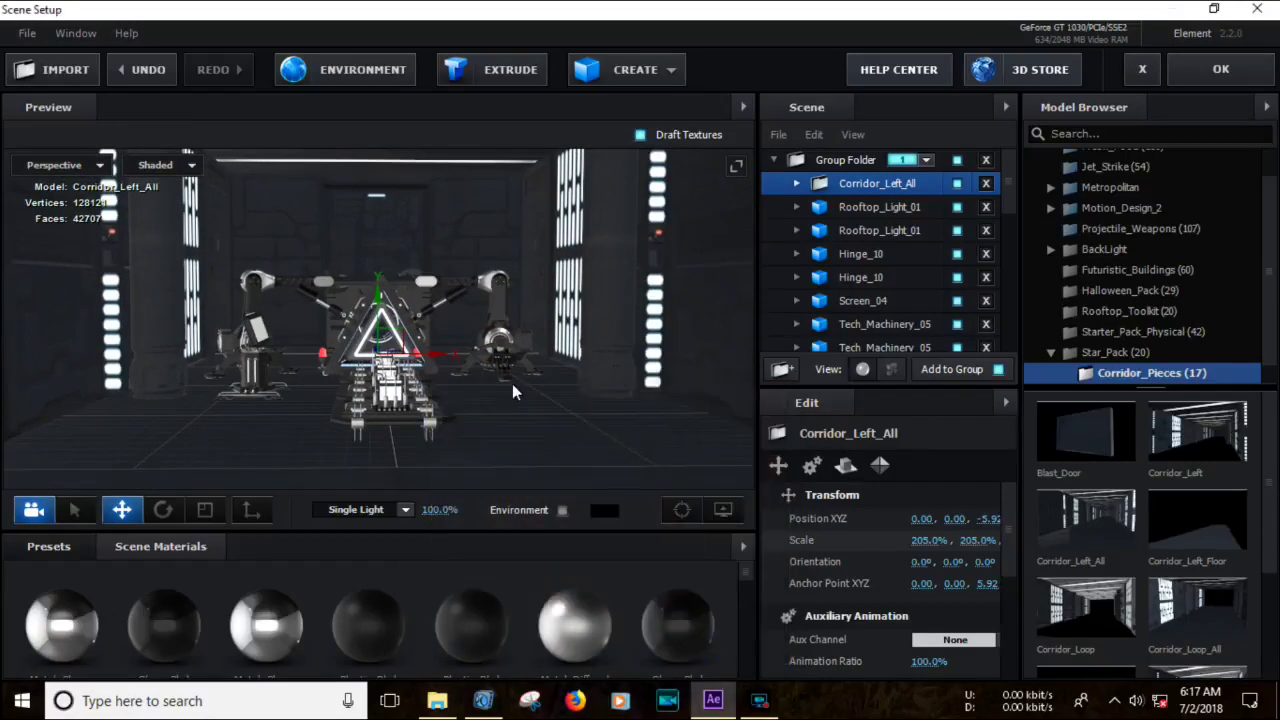
left_click_drag(558, 373, 550, 376)
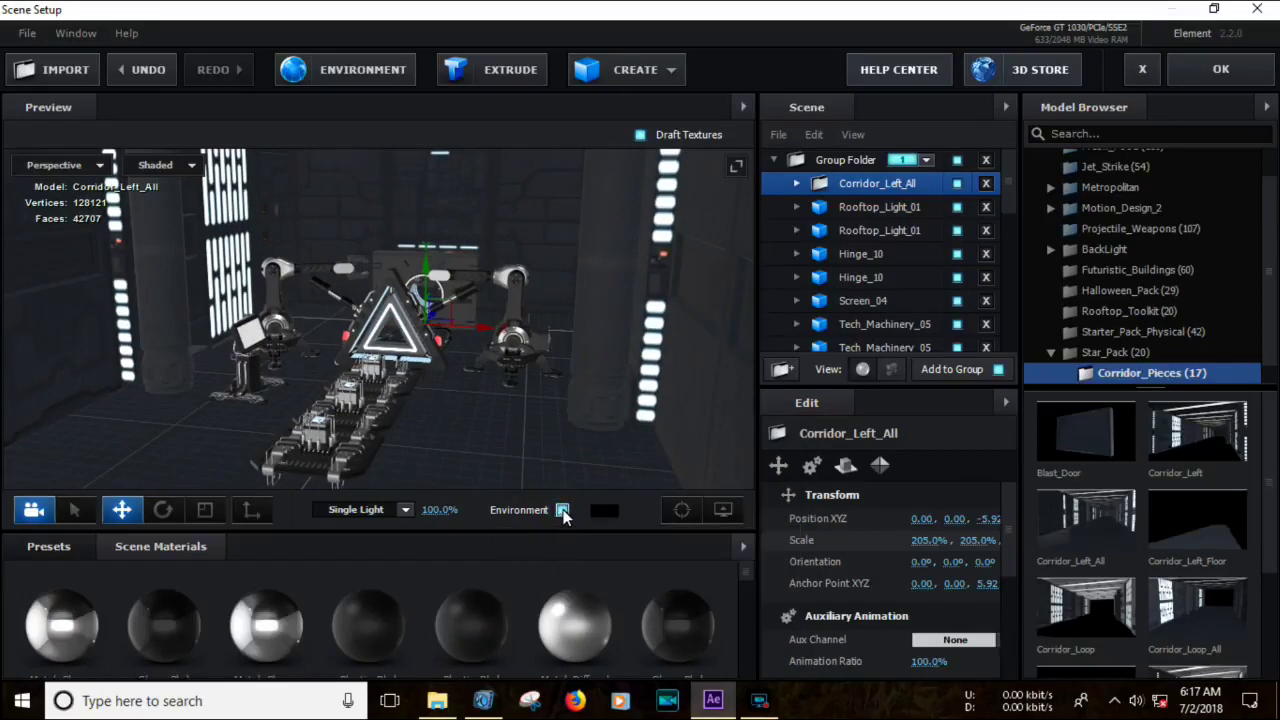
left_click(407, 507)
left_click(412, 328)
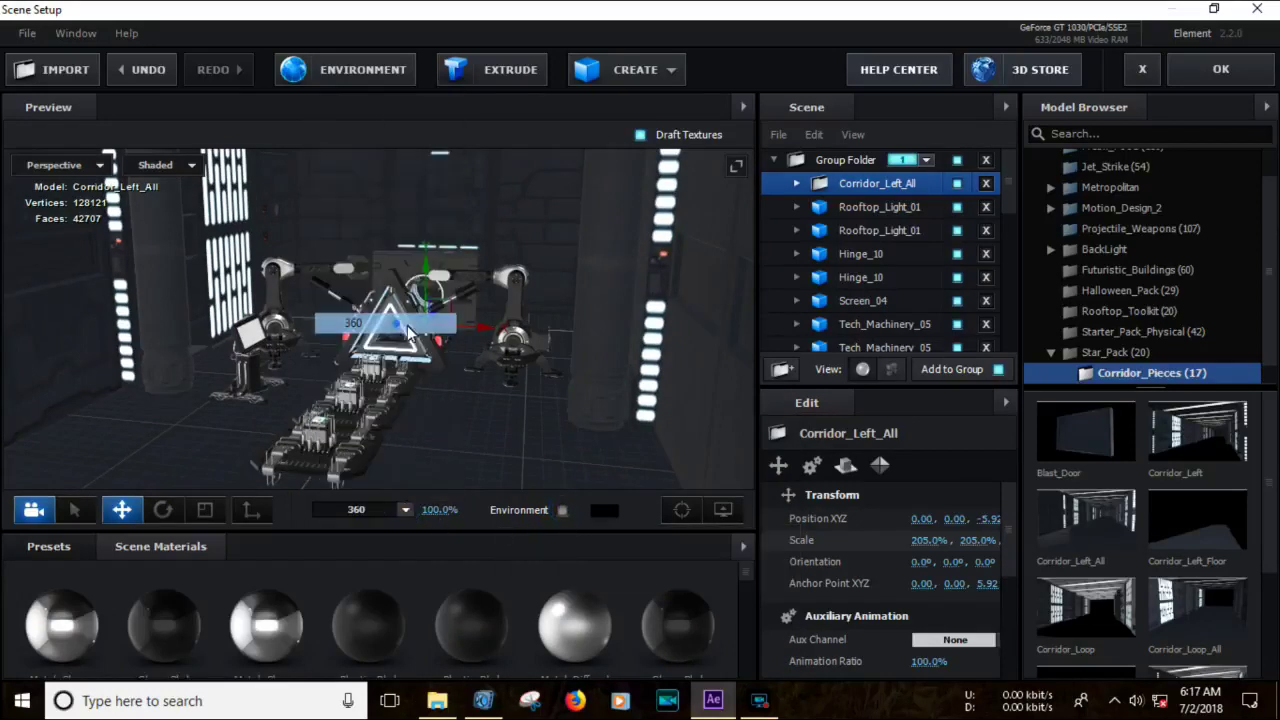
mouse_move(490, 432)
left_mouse_down()
mouse_move(480, 421)
mouse_move(496, 402)
left_mouse_up()
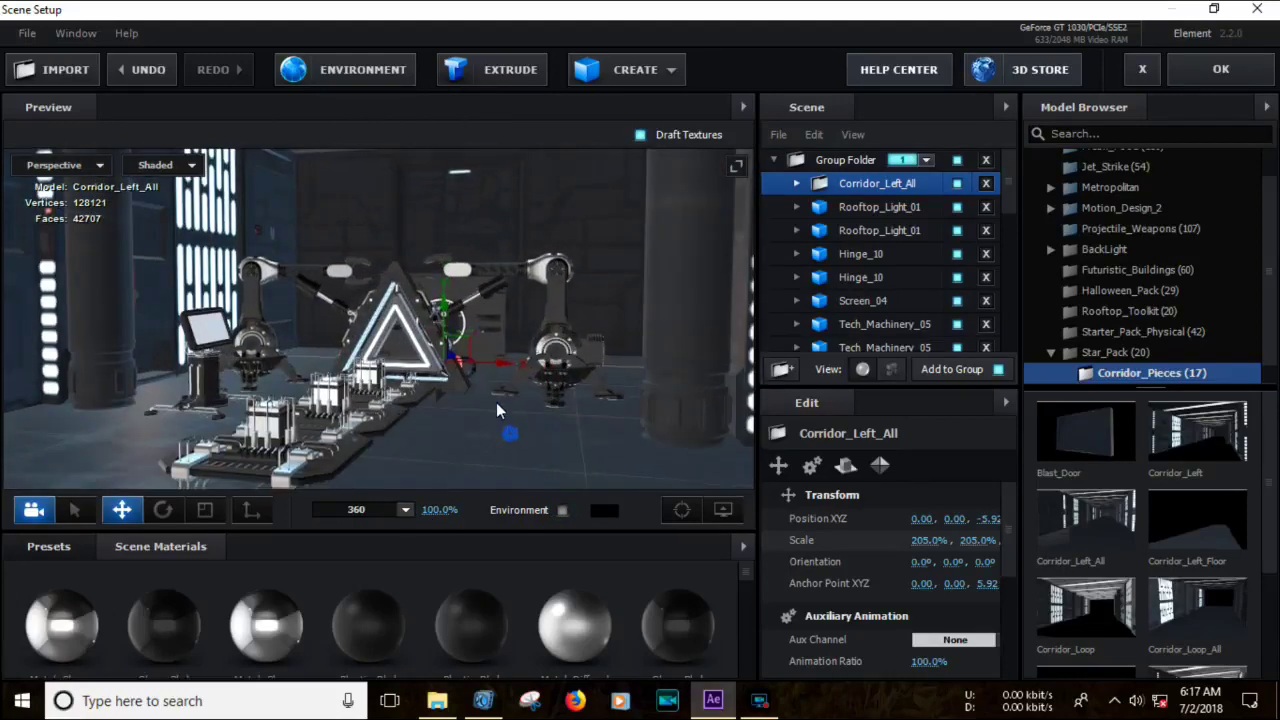
left_click(796, 184)
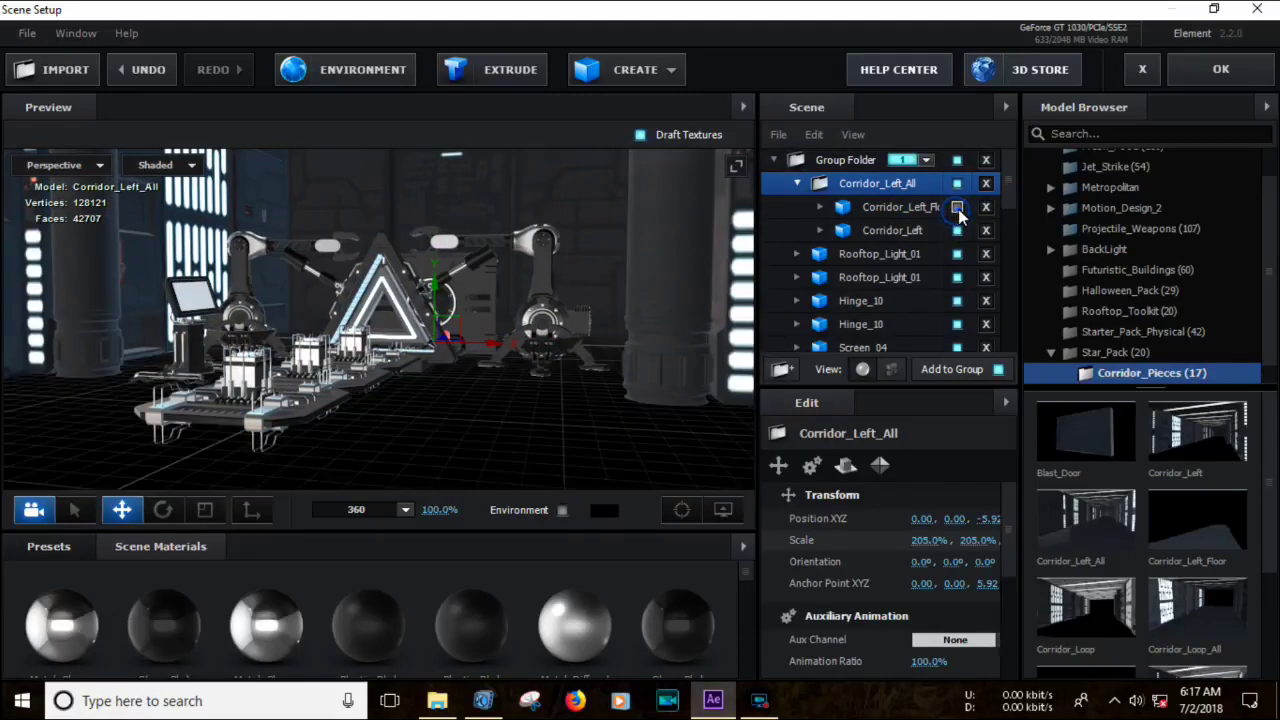
Set Corridor_Left_Floor's Reflect Mode to Mirror Surface.
left_click(903, 206)
scroll(867, 563, "down", 2)
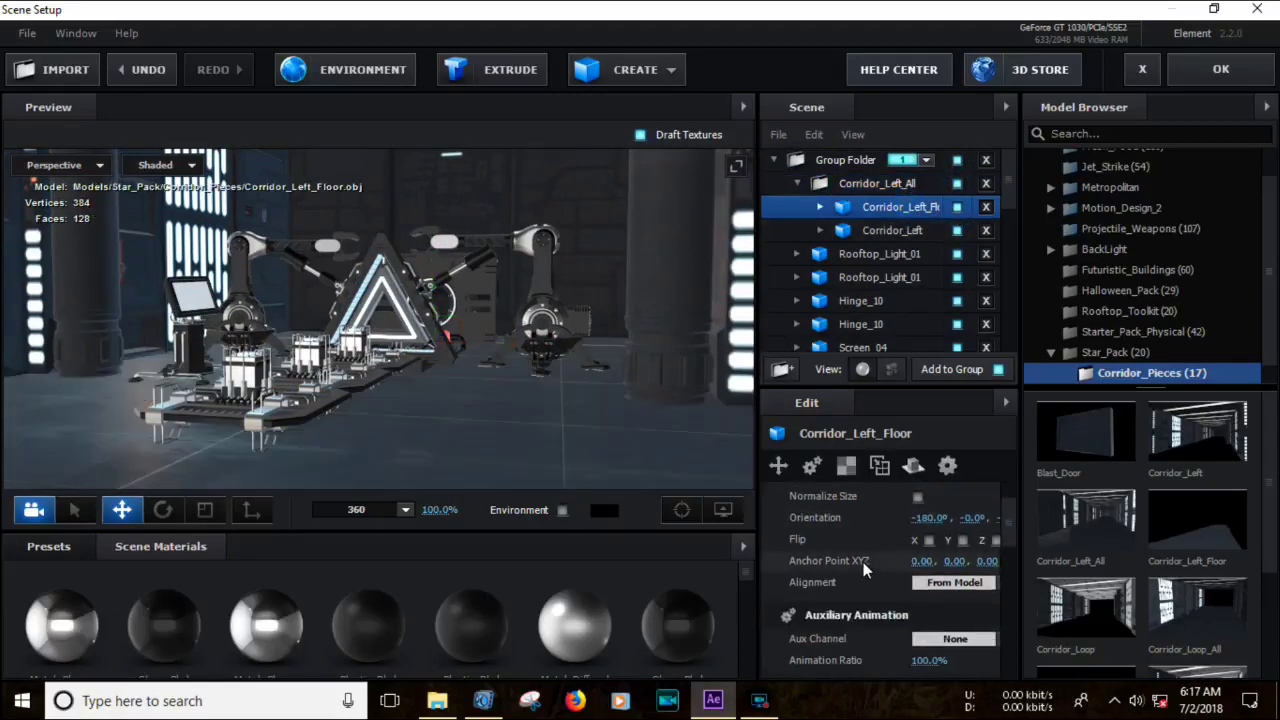
scroll(864, 566, "down", 3)
scroll(861, 562, "down", 2)
scroll(861, 562, "down", 1)
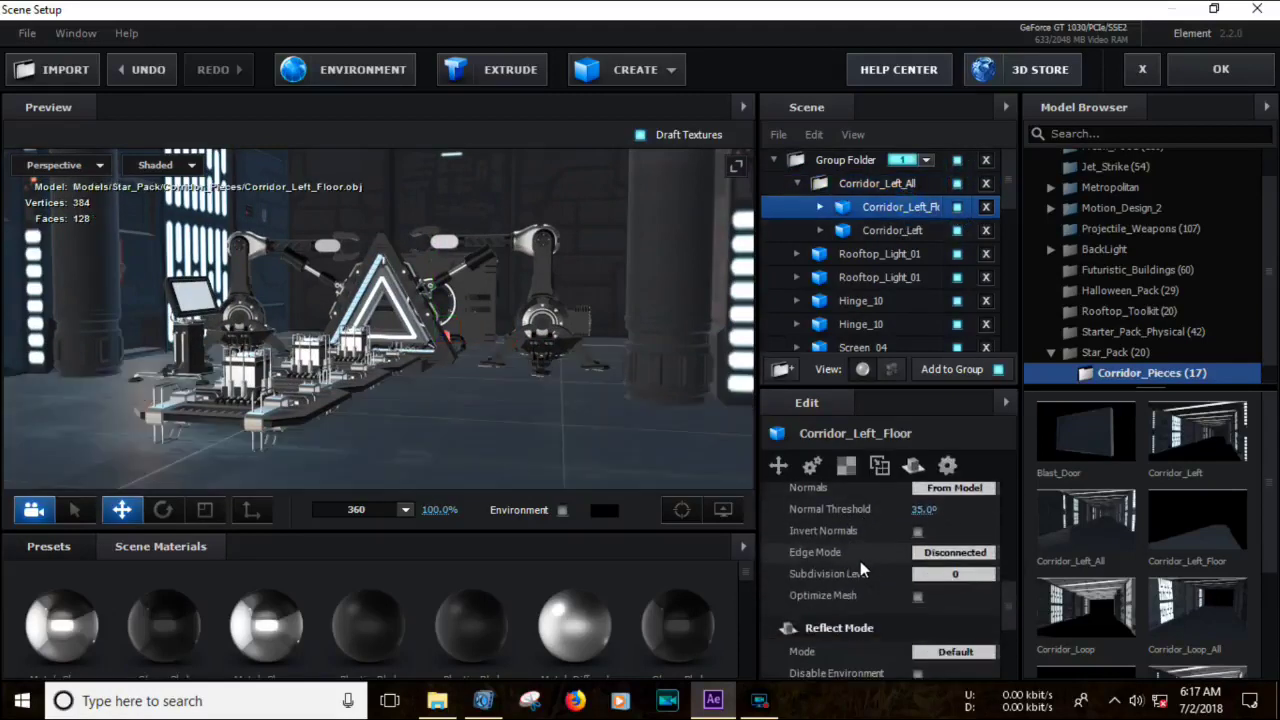
scroll(861, 562, "down", 1)
left_click(937, 586)
left_click(975, 632)
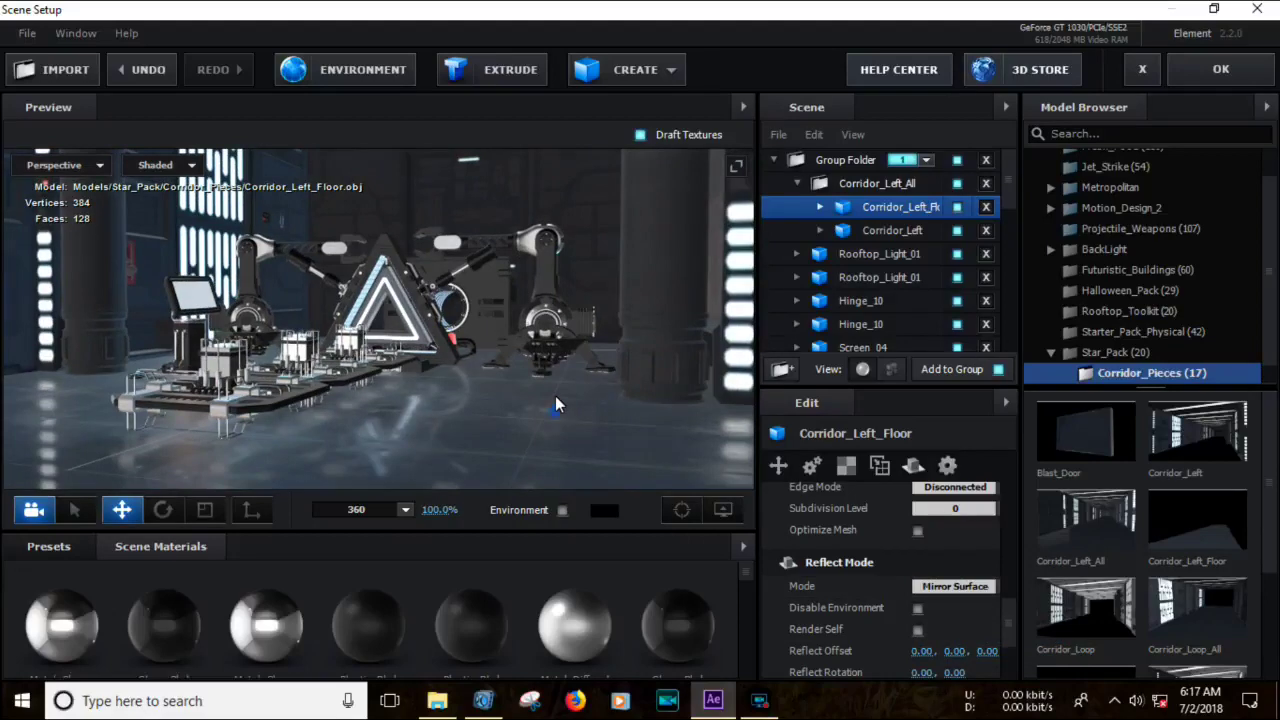
Check the floor reflections around the machines and select the floor material.
left_click_drag(569, 395, 555, 378)
left_click_drag(457, 377, 438, 383)
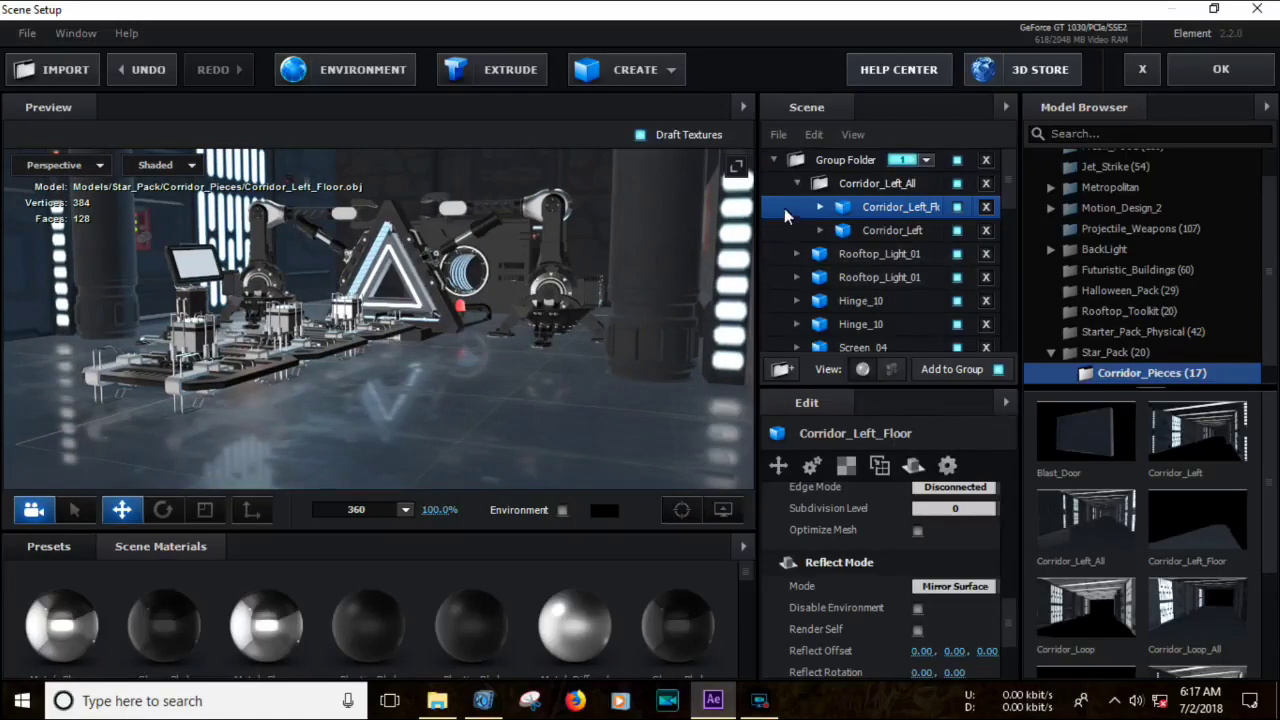
left_click(820, 207)
left_click(898, 230)
Raise the floor material's reflectivity to 100%, keeping its colour white.
scroll(940, 566, "down", 2)
scroll(949, 558, "down", 3)
scroll(949, 558, "up", 1)
scroll(950, 557, "up", 1)
scroll(949, 563, "down", 1)
scroll(949, 563, "down", 2)
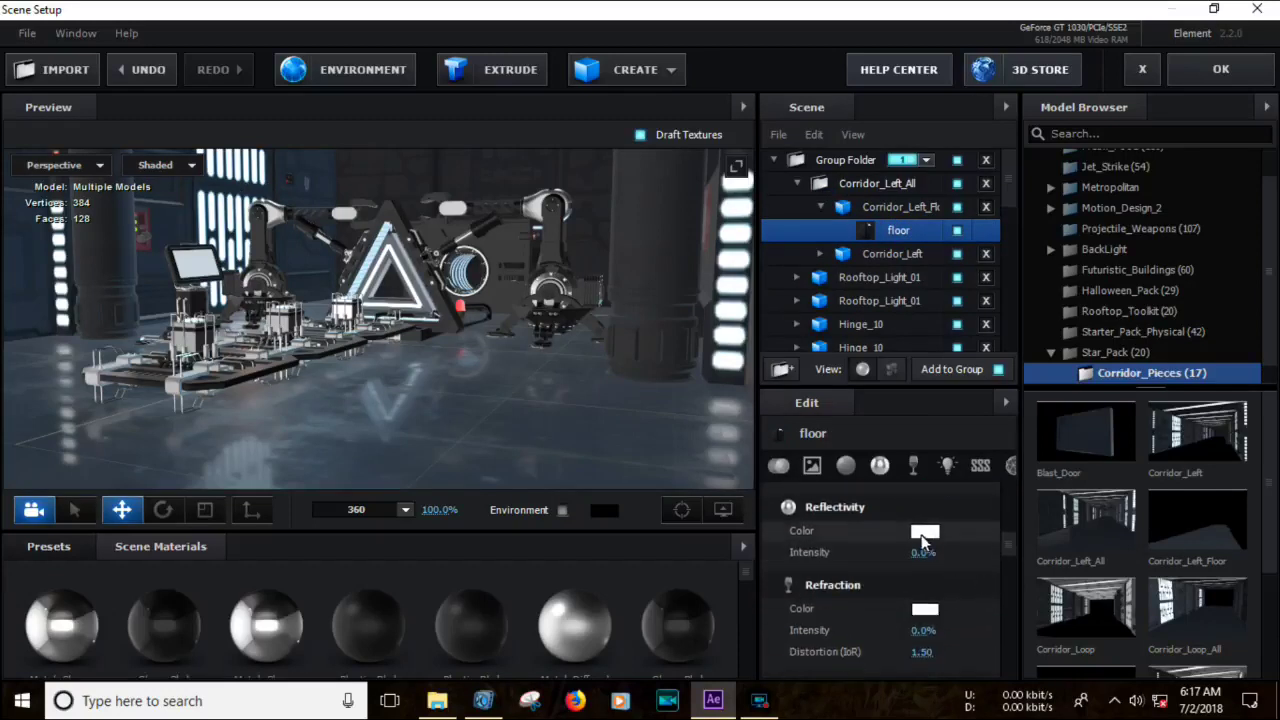
left_click_drag(917, 559, 1154, 556)
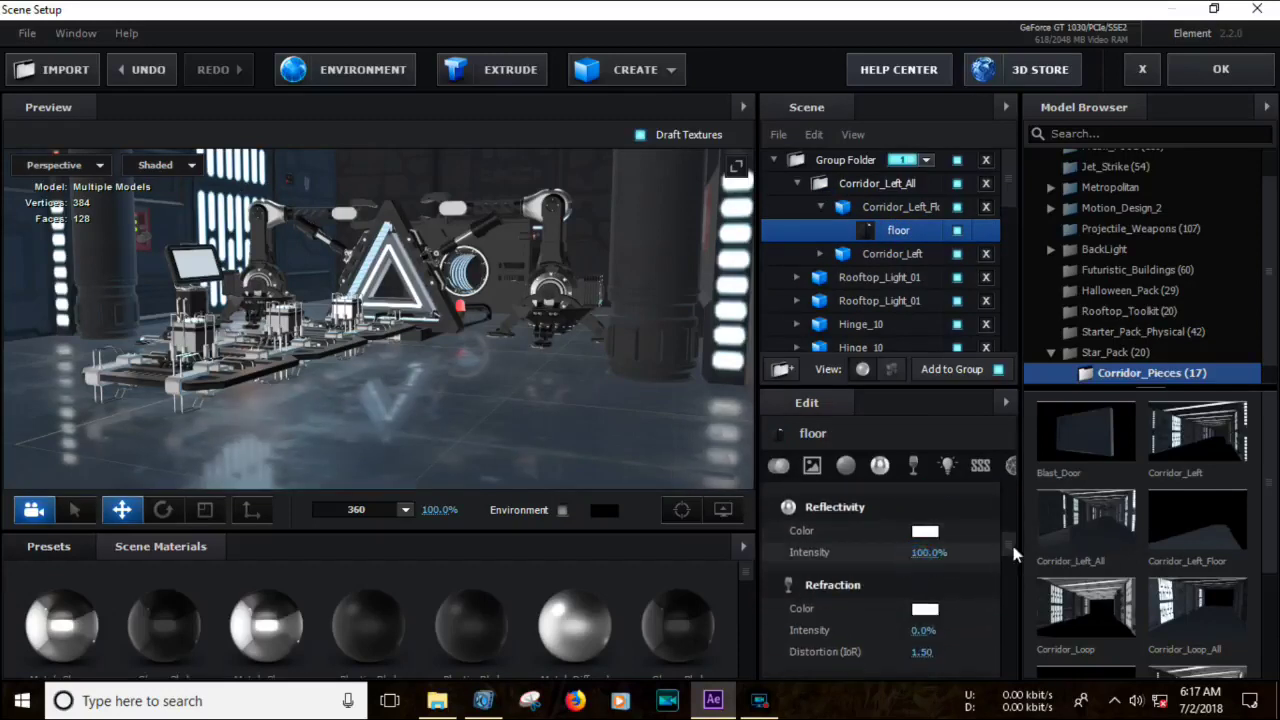
left_click(928, 535)
mouse_move(937, 538)
left_mouse_down()
mouse_move(760, 660)
mouse_move(698, 350)
left_mouse_up()
left_click(1065, 652)
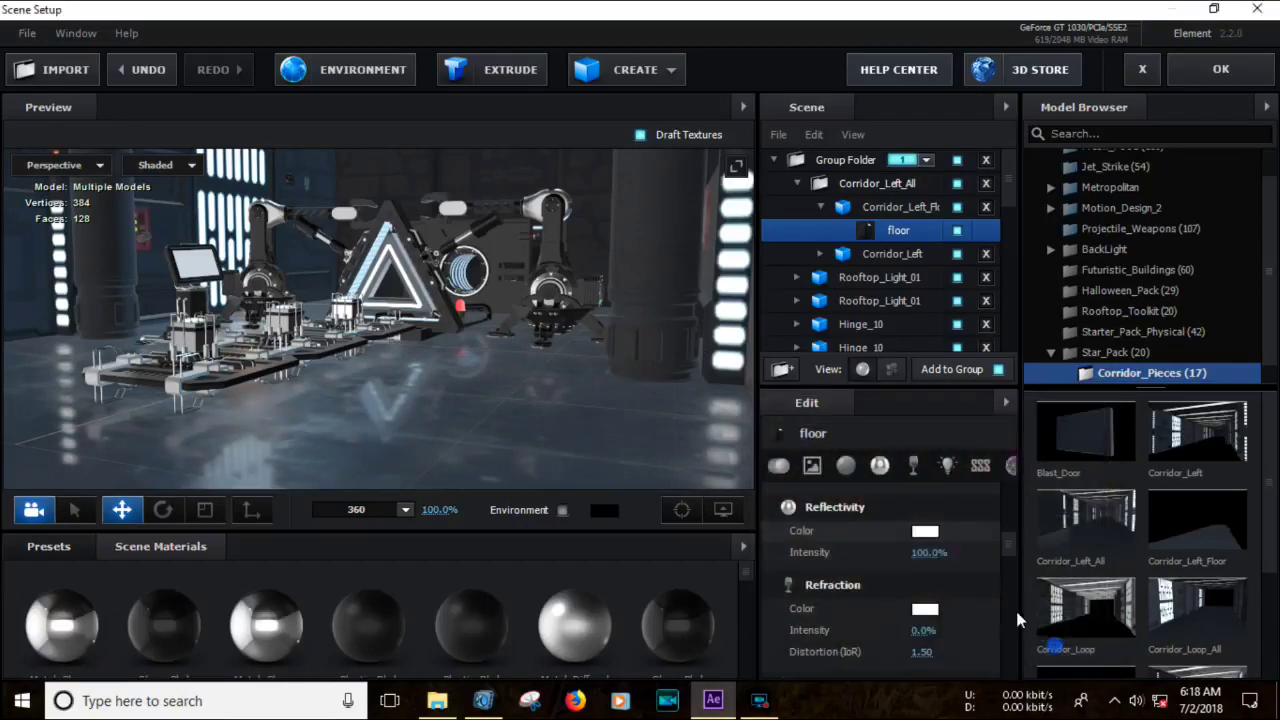
Set refraction intensity to 100% with distortion (IoR) 8.31 and close Scene Setup.
scroll(959, 577, "down", 2)
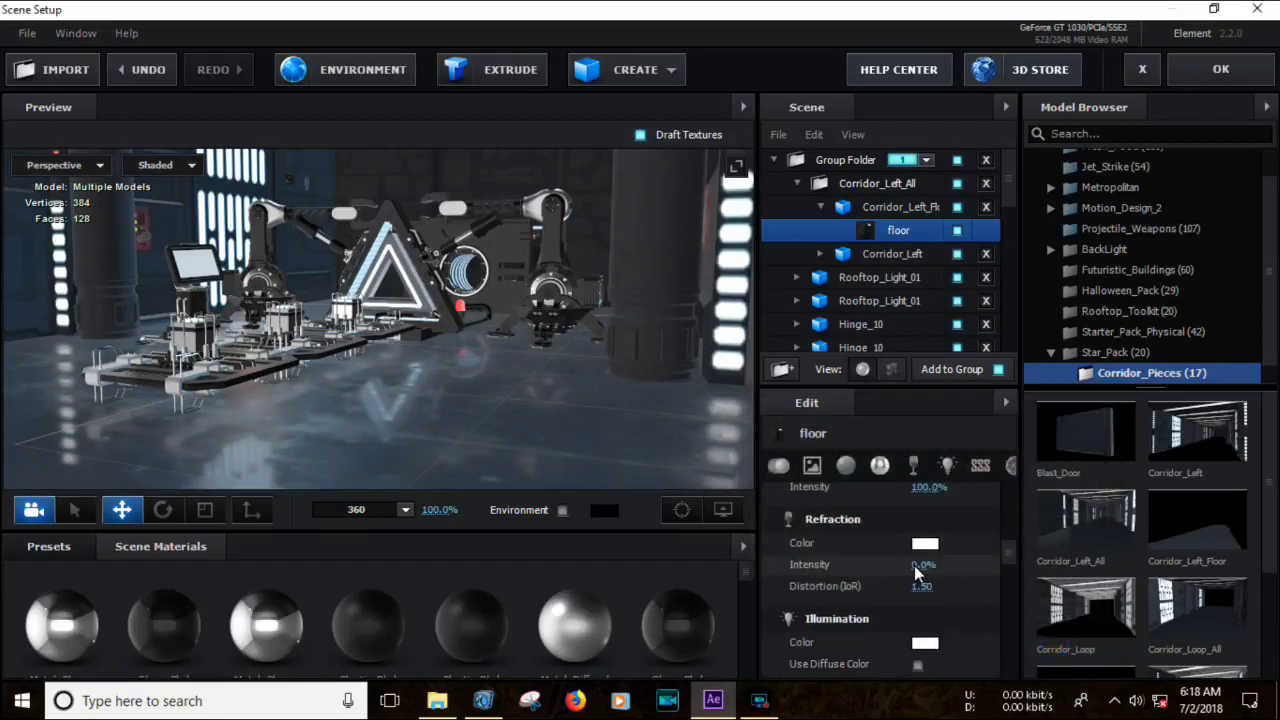
left_click_drag(993, 568, 1070, 567)
left_click_drag(893, 567, 1118, 580)
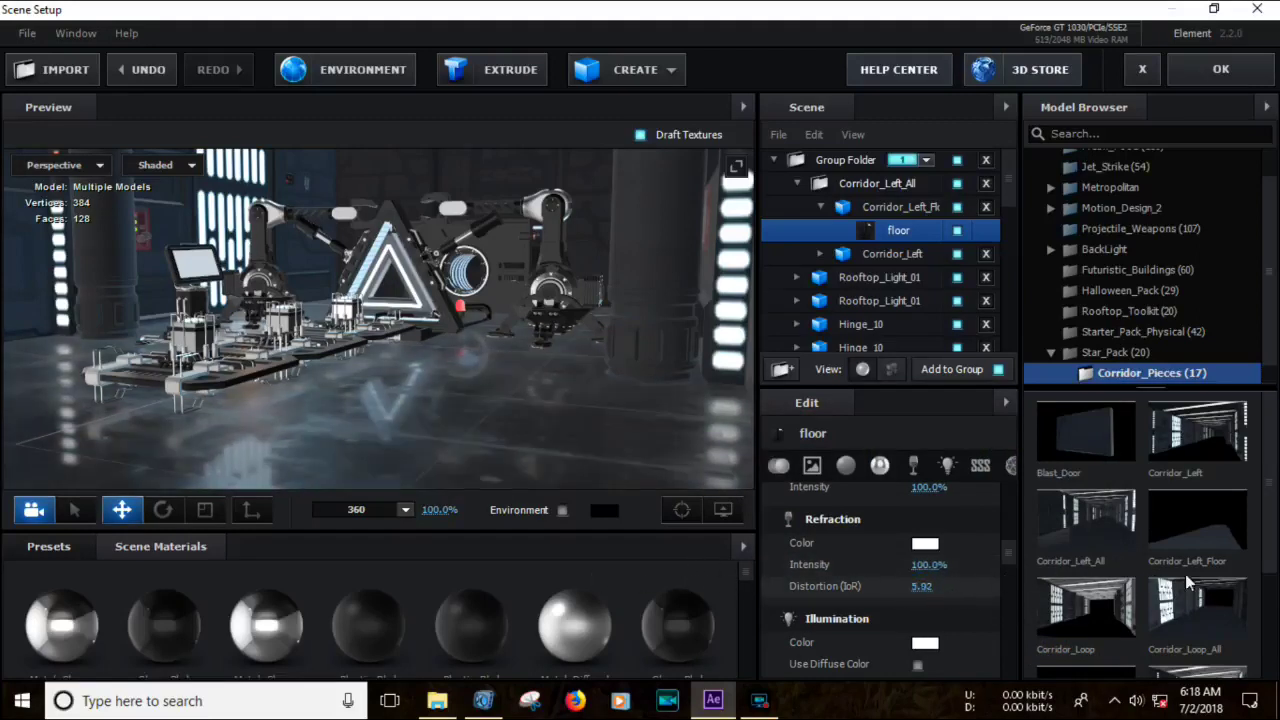
scroll(856, 598, "down", 2)
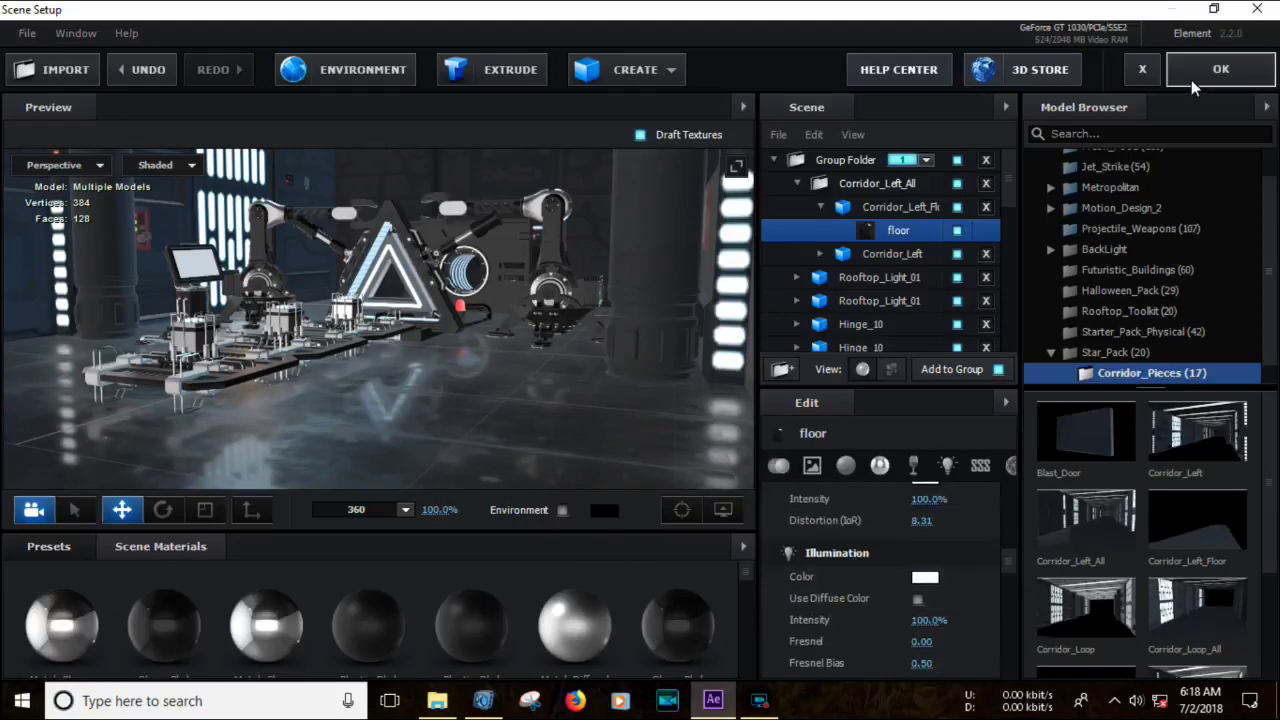
left_click(1191, 79)
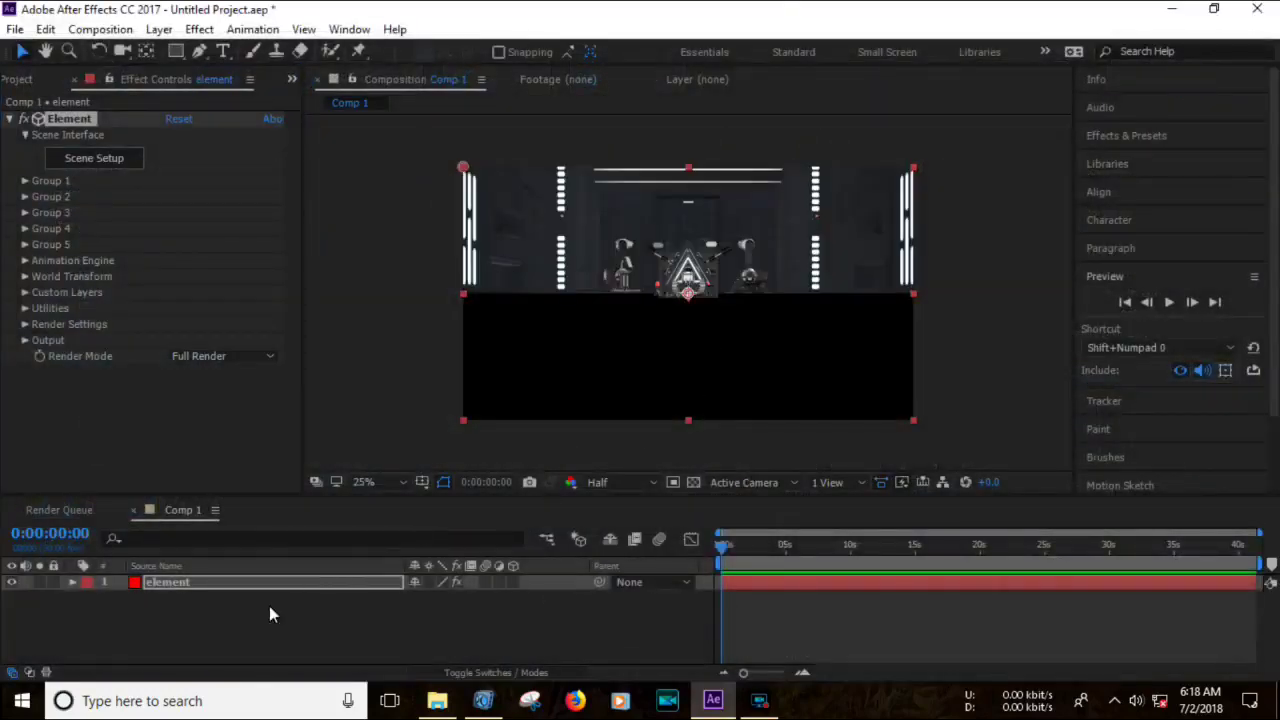
Add a new camera to Comp 1 and orbit it around the corridor.
right_click(179, 653)
mouse_move(343, 466)
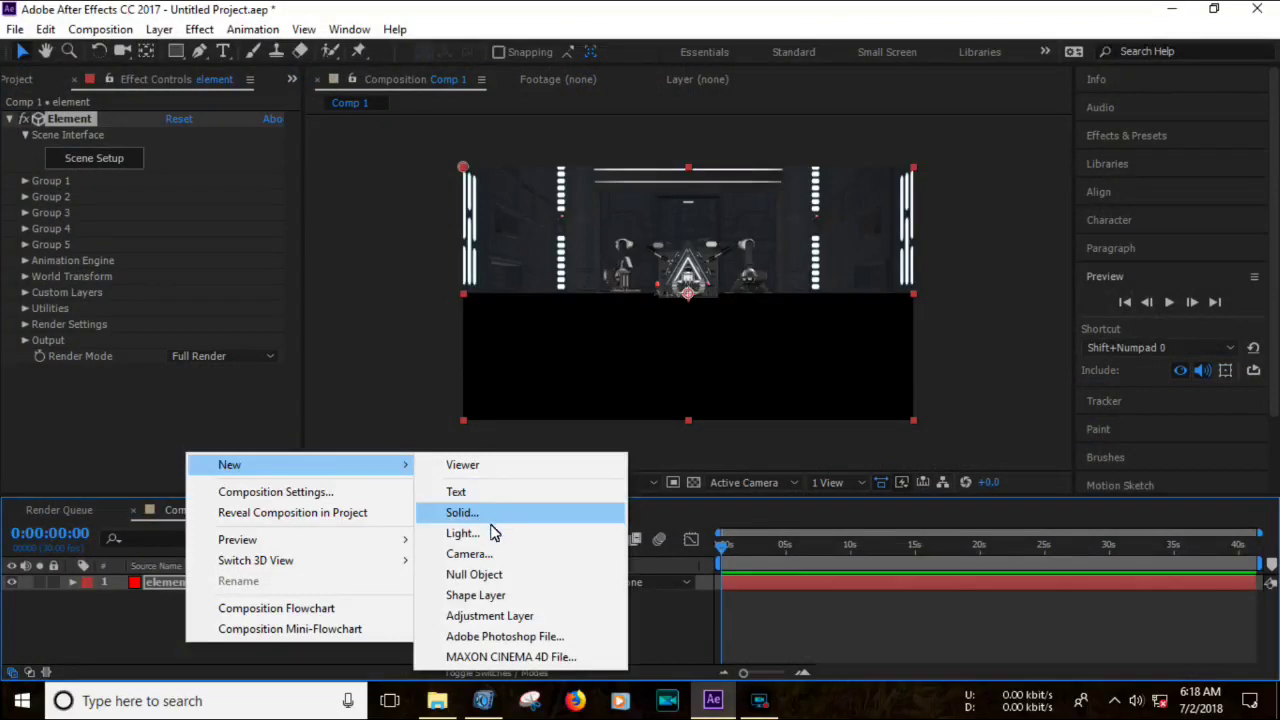
left_click(485, 558)
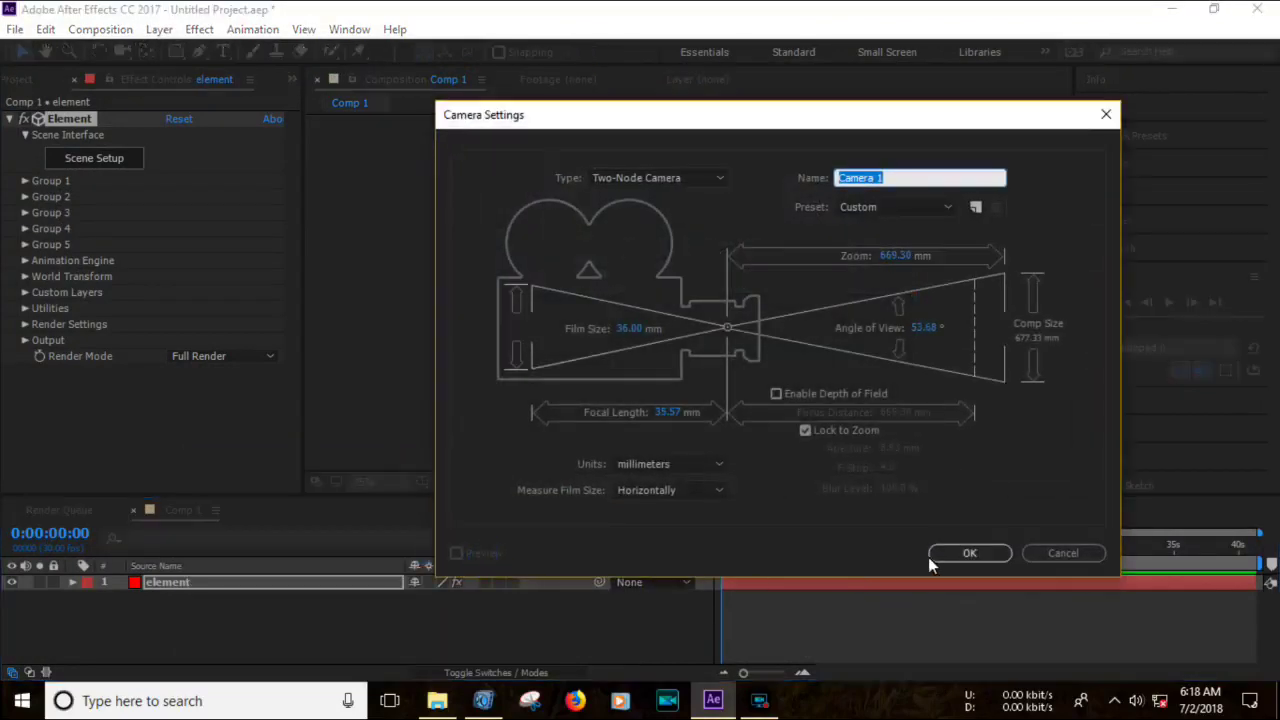
left_click(951, 554)
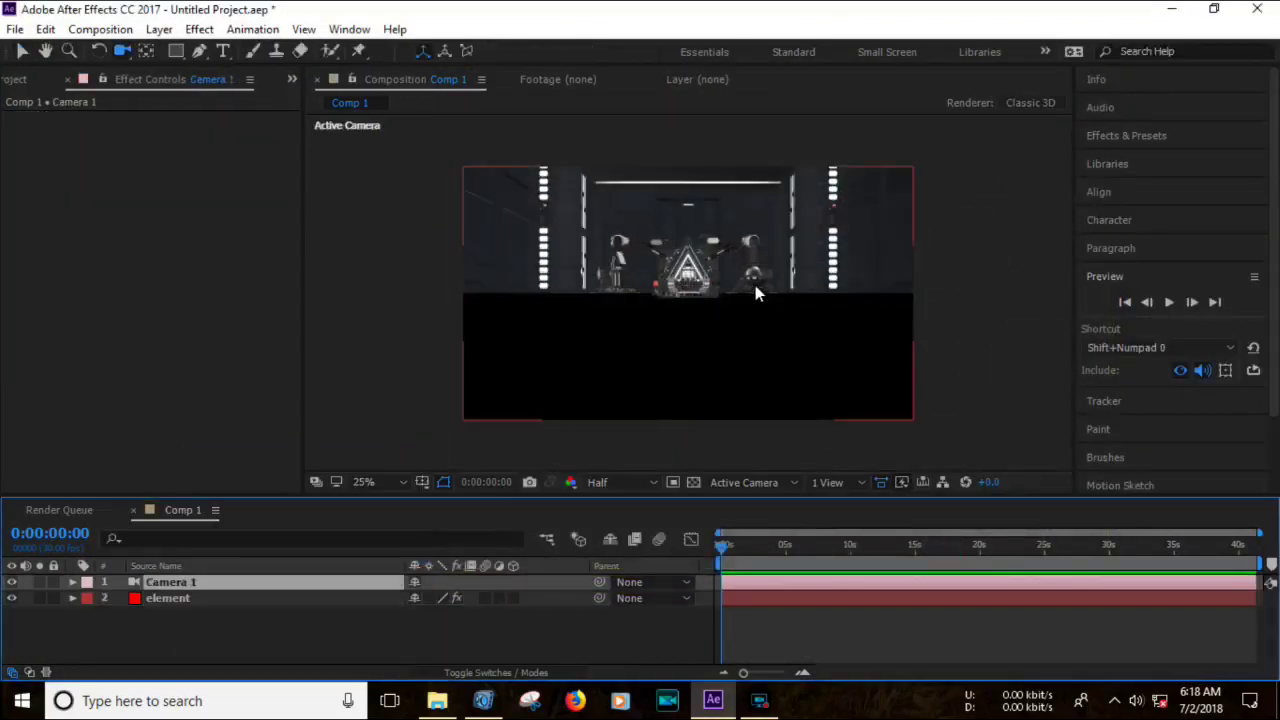
left_click_drag(755, 285, 767, 291)
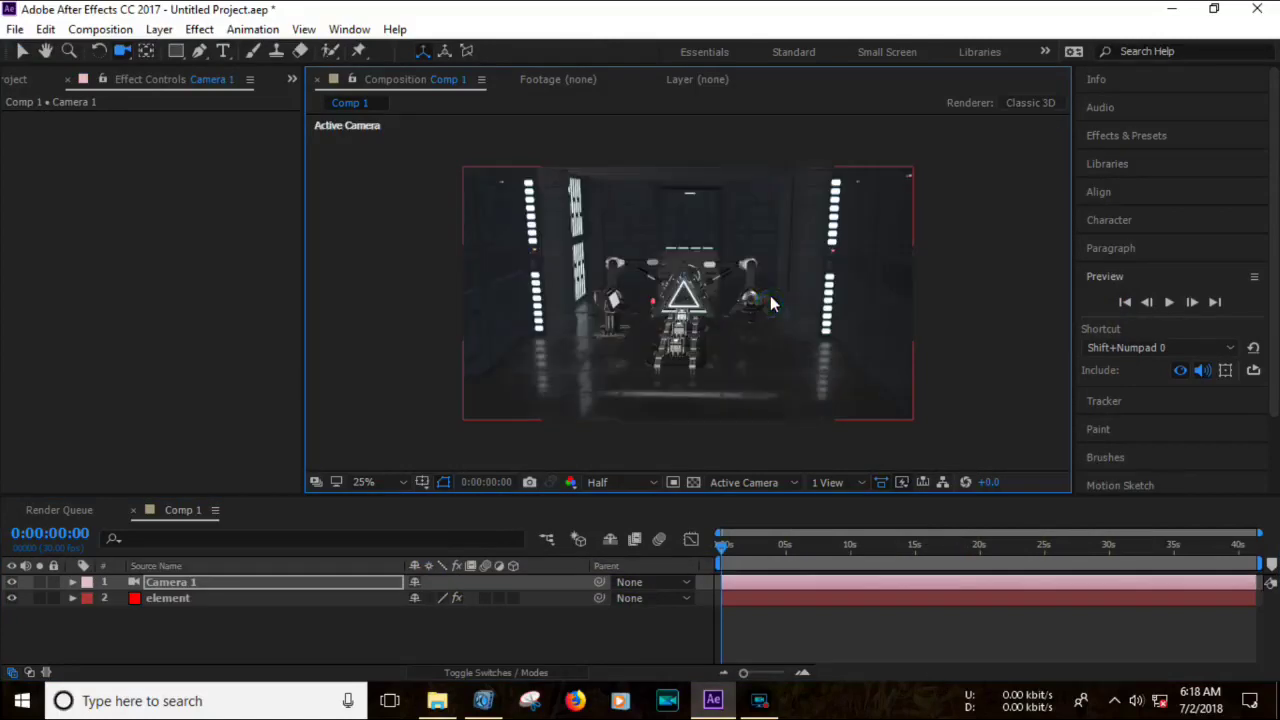
left_click_drag(770, 300, 756, 337)
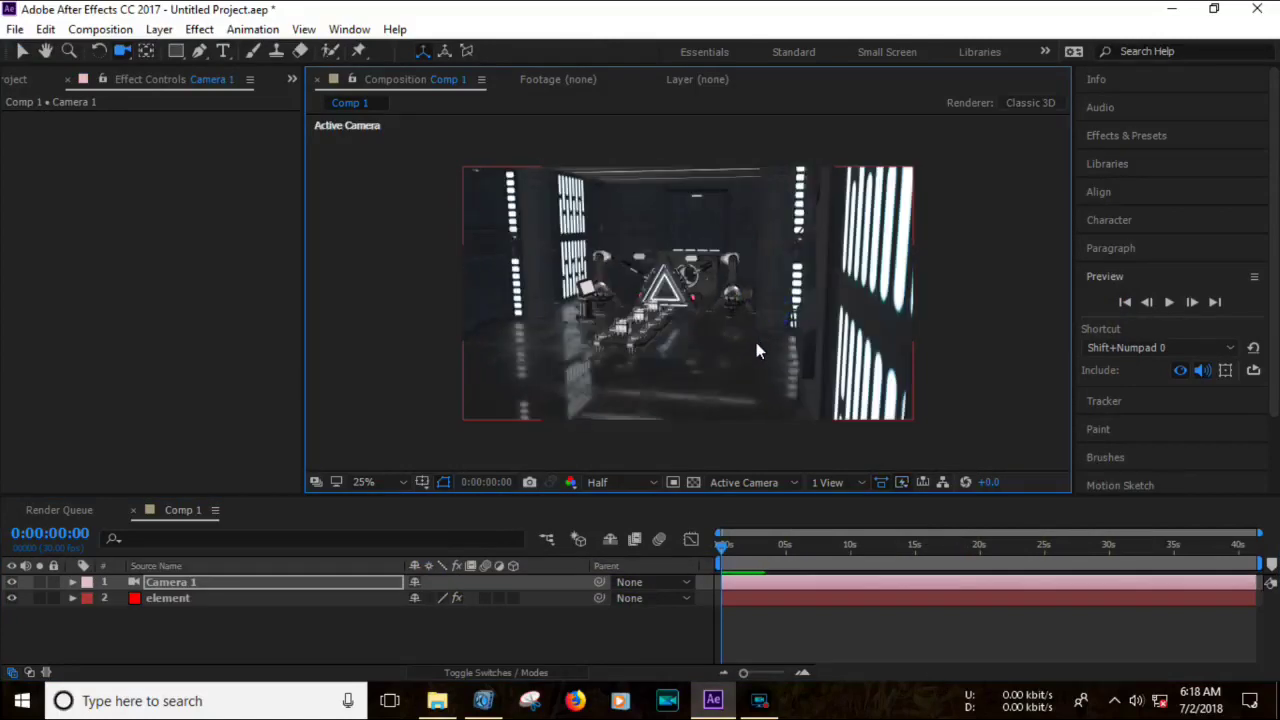
Select the element layer and expand its Render Settings.
left_click(193, 598)
left_click(28, 324)
scroll(40, 316, "down", 2)
Set the Element layer's Add Lighting preset to 360.
left_click(41, 292)
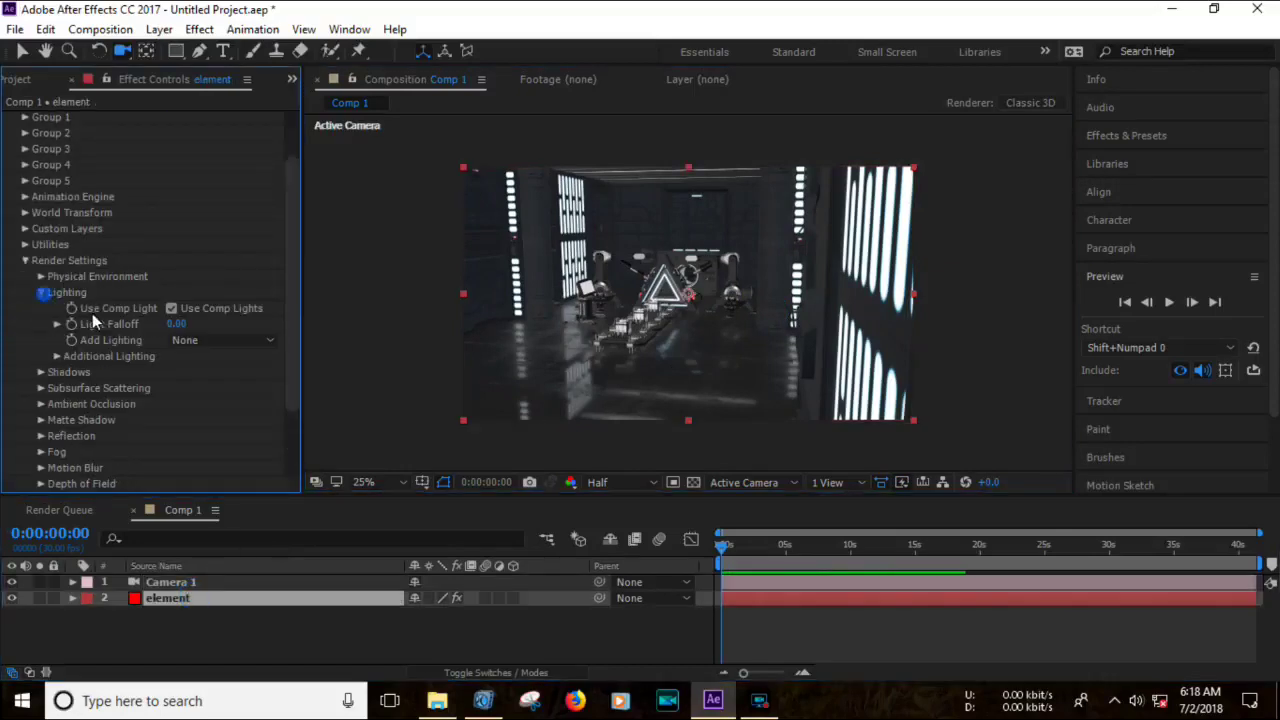
left_click(185, 340)
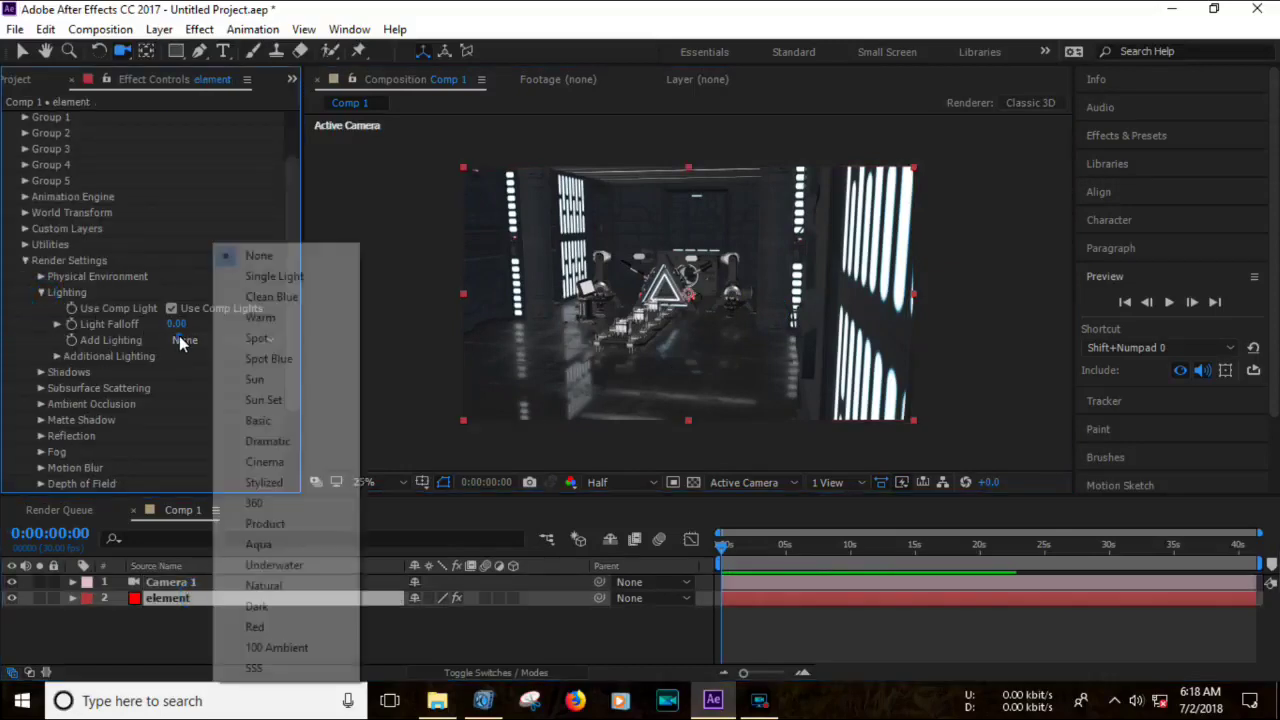
left_click(286, 505)
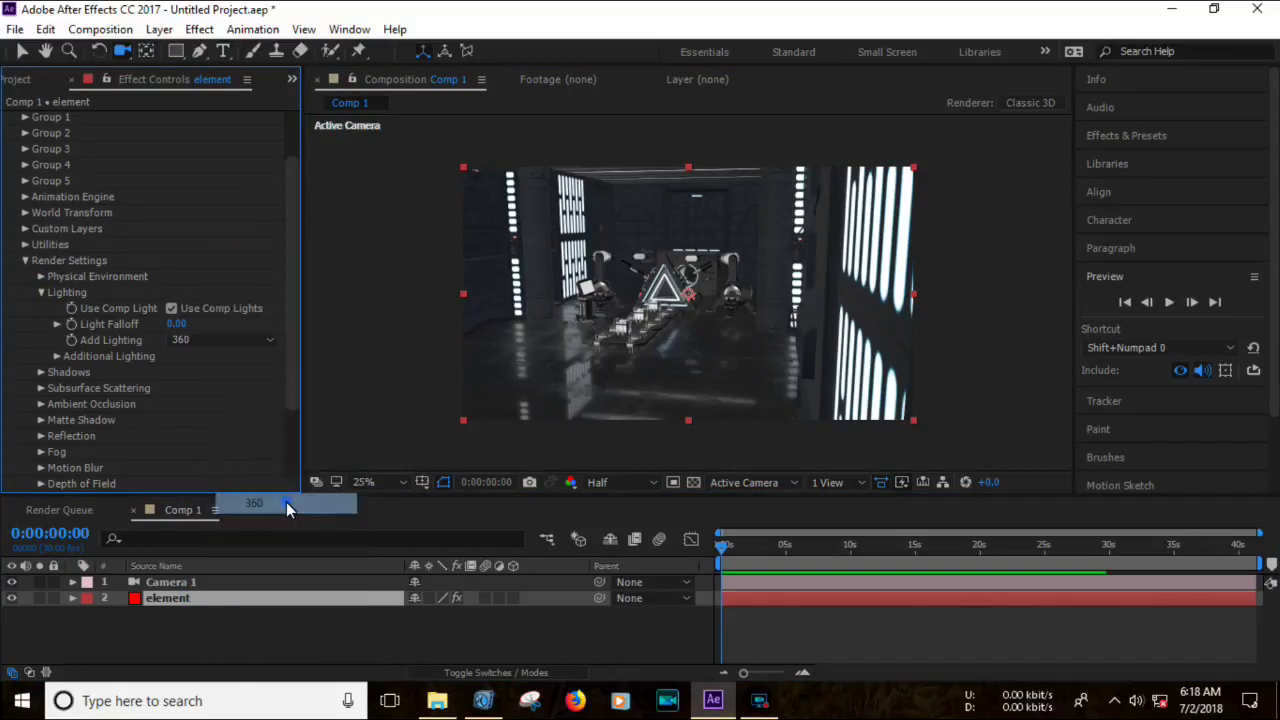
left_click(25, 260)
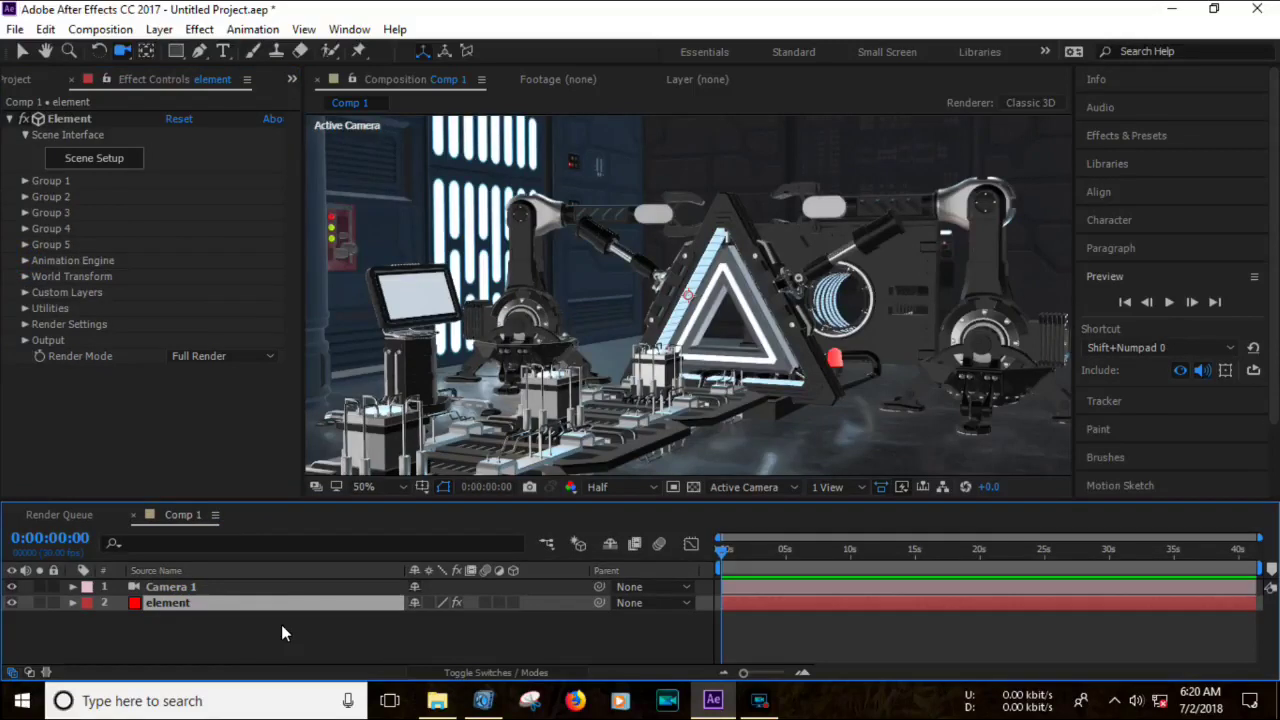
left_click(281, 628)
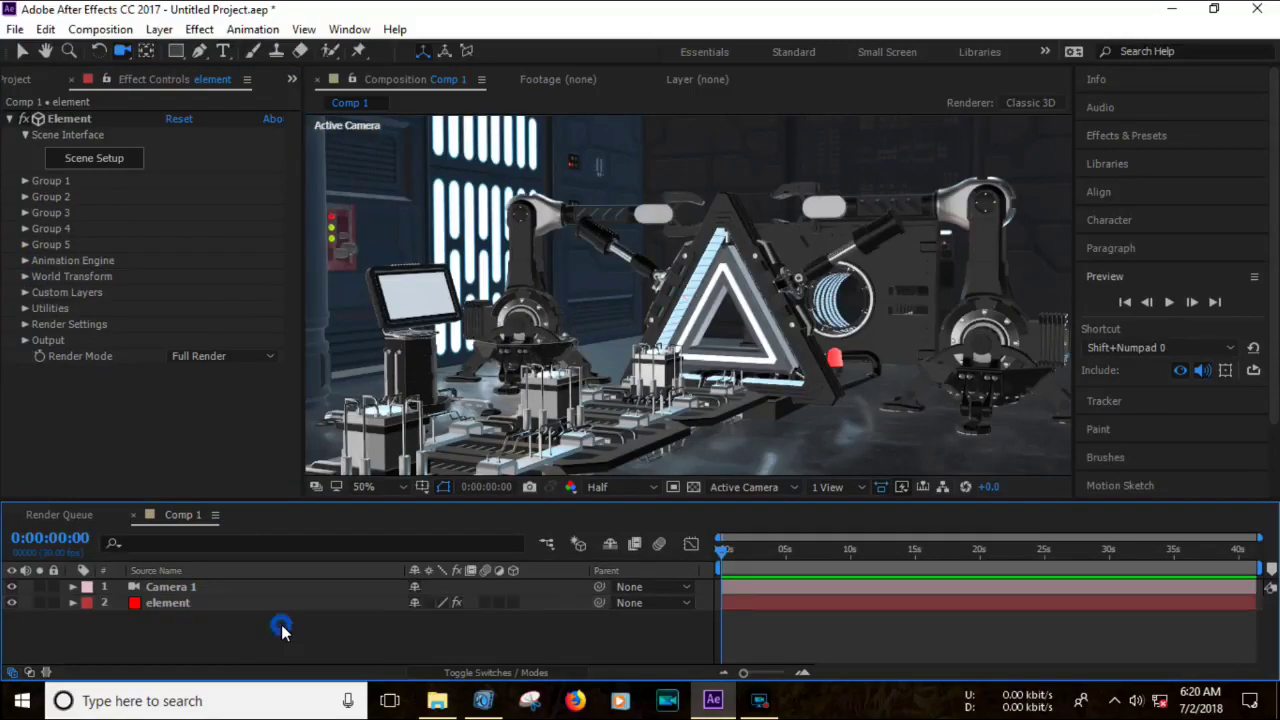
Enable Glow and set the Glow Tint to blue 007DFD.
left_click(25, 326)
scroll(110, 392, "down", 2)
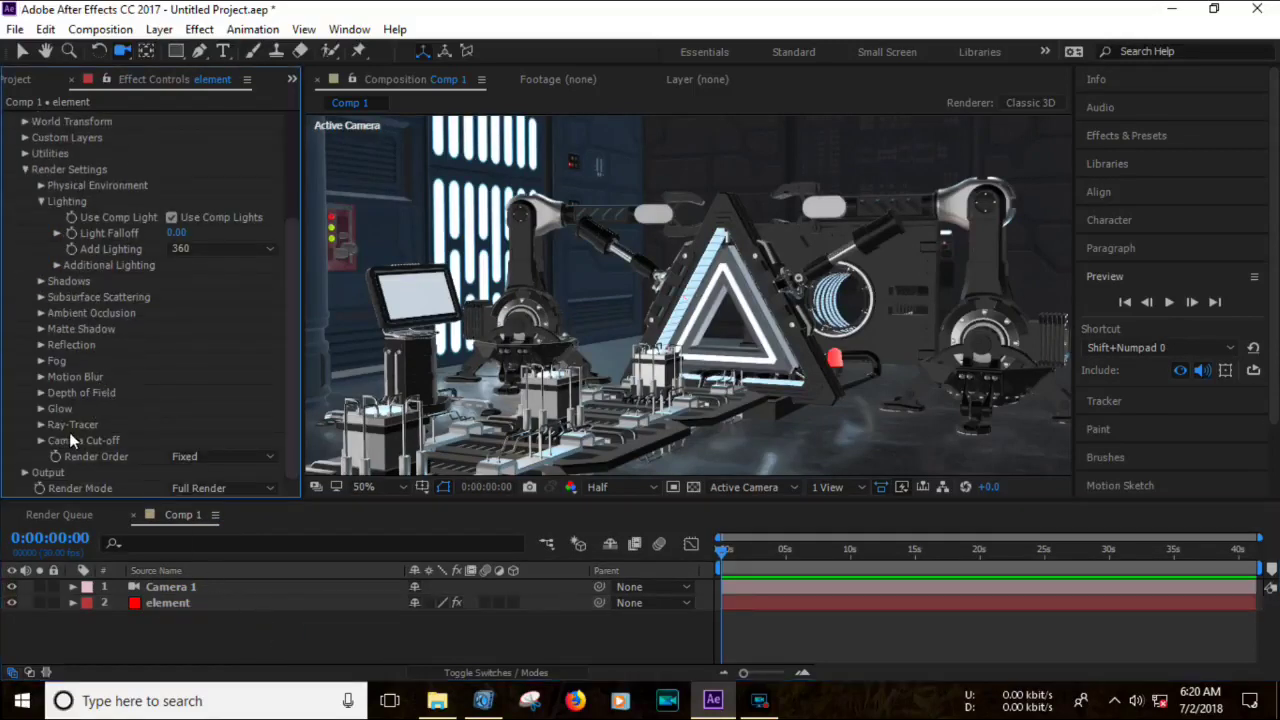
left_click(40, 409)
scroll(163, 401, "down", 5)
left_click(172, 250)
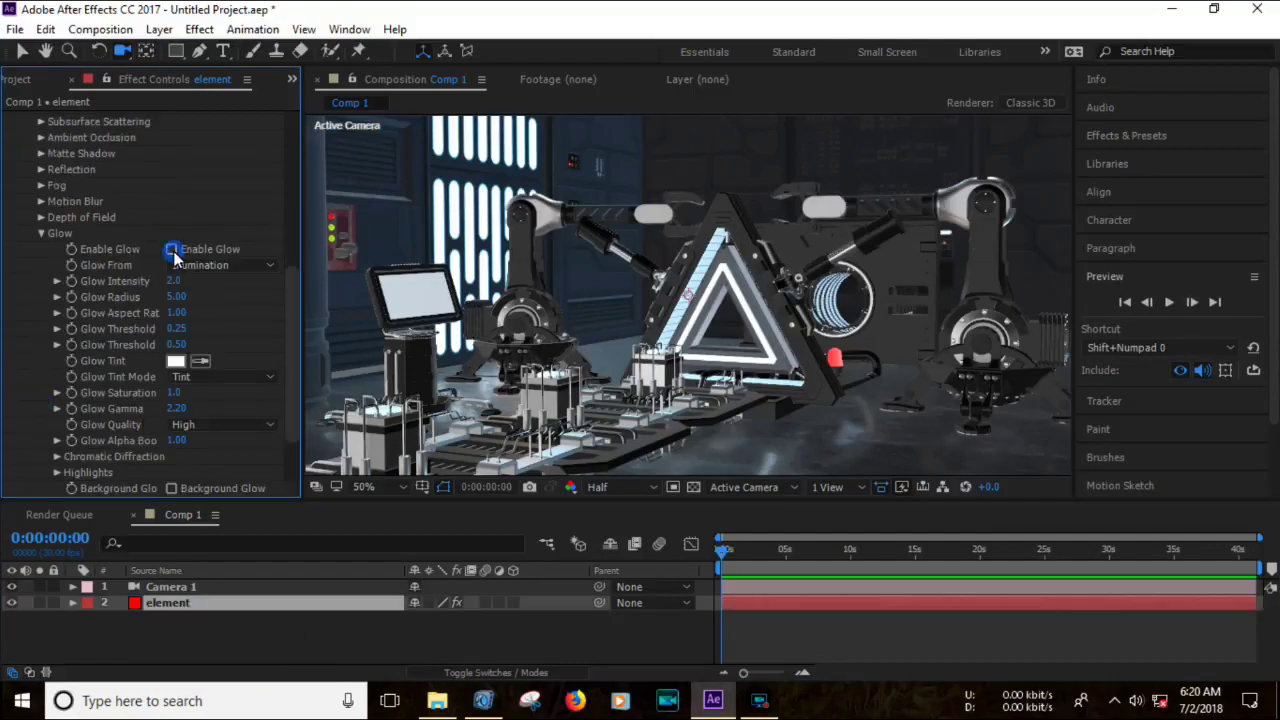
left_click(172, 250)
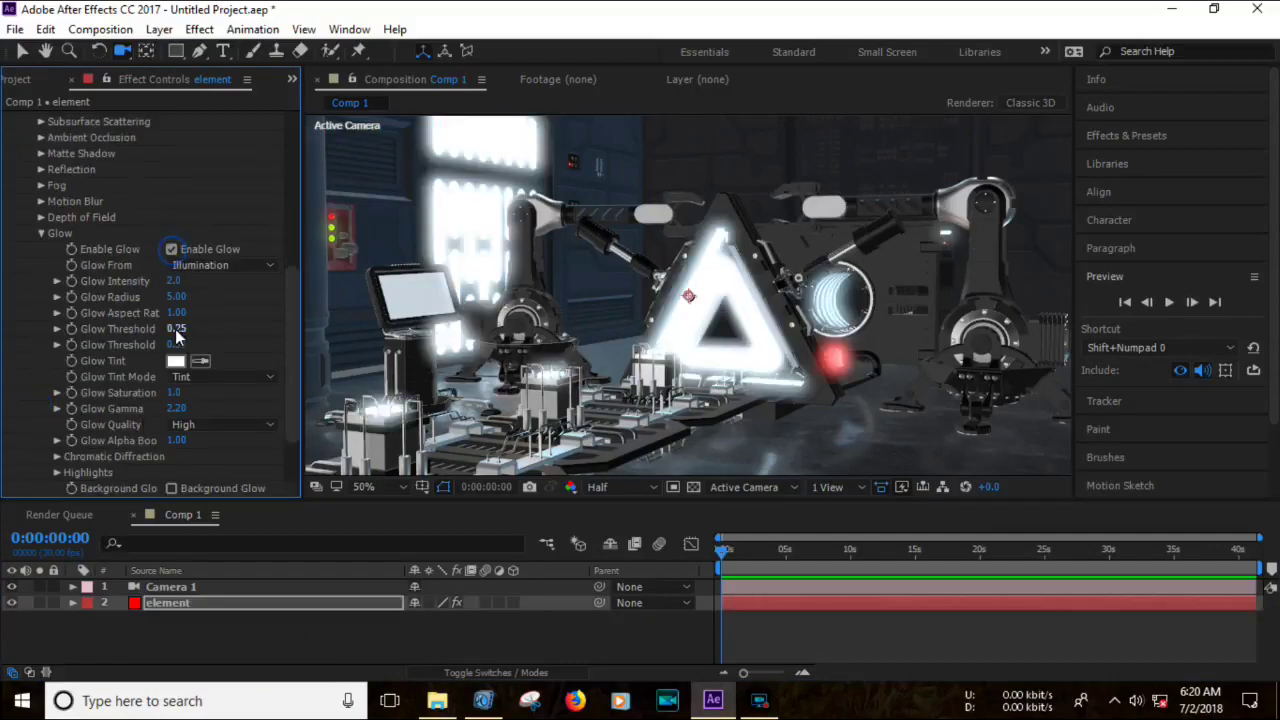
left_click(175, 361)
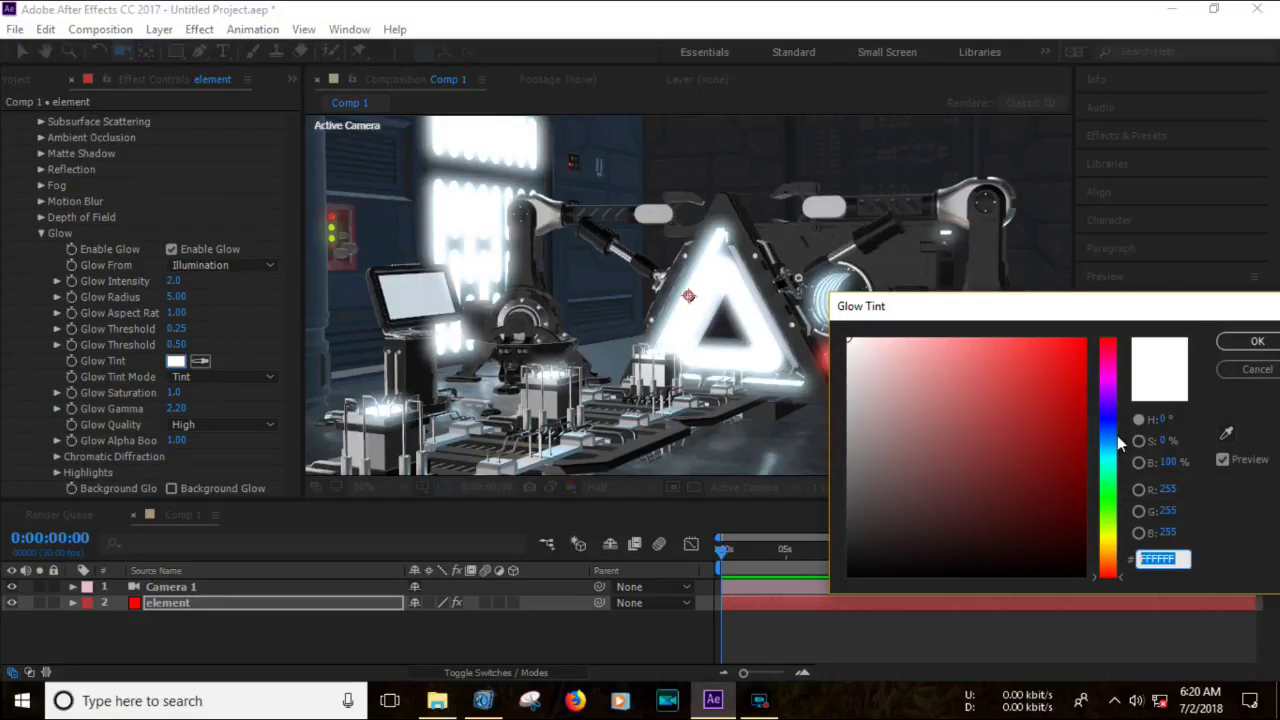
left_click(1108, 419)
left_click(1110, 439)
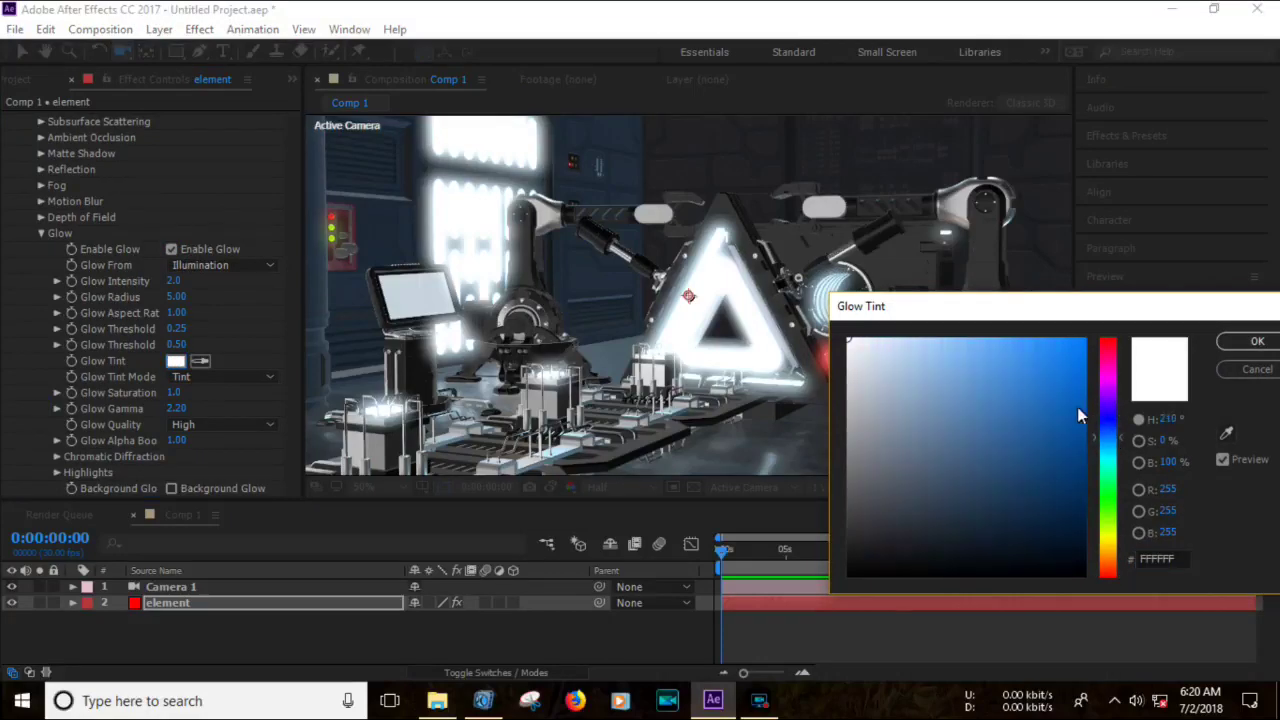
left_click_drag(1064, 381, 1084, 341)
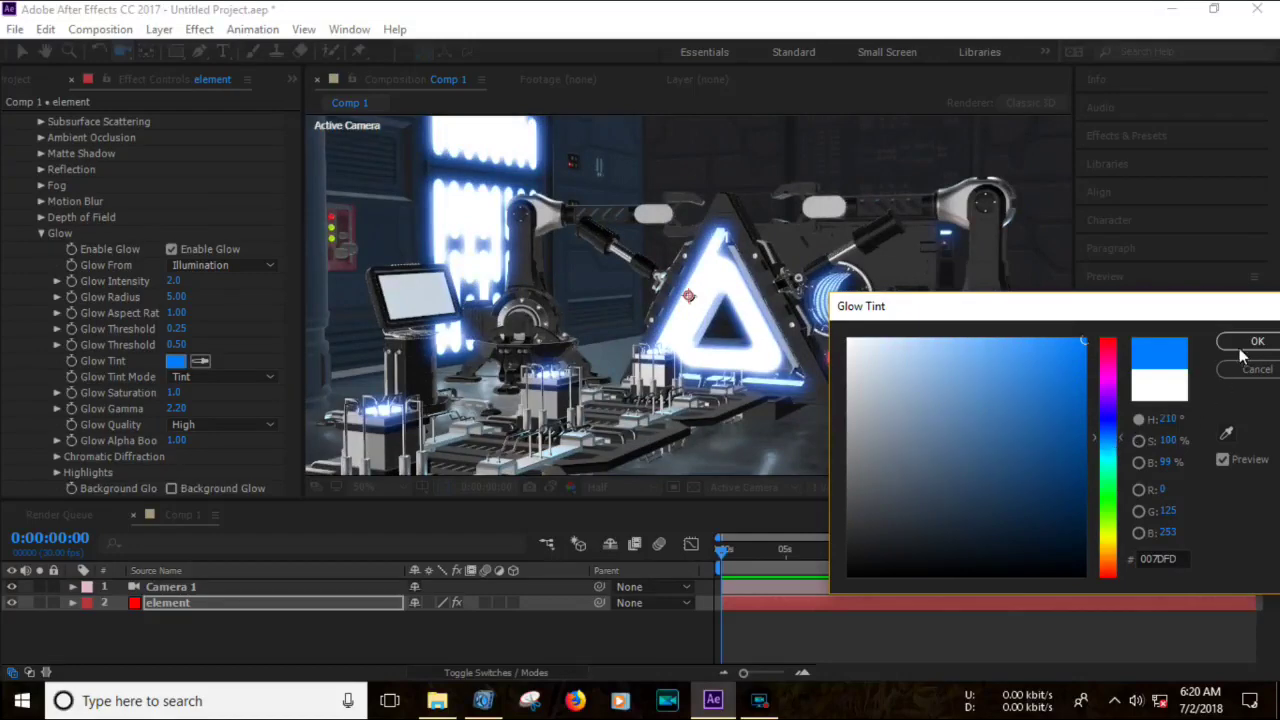
left_click(1240, 345)
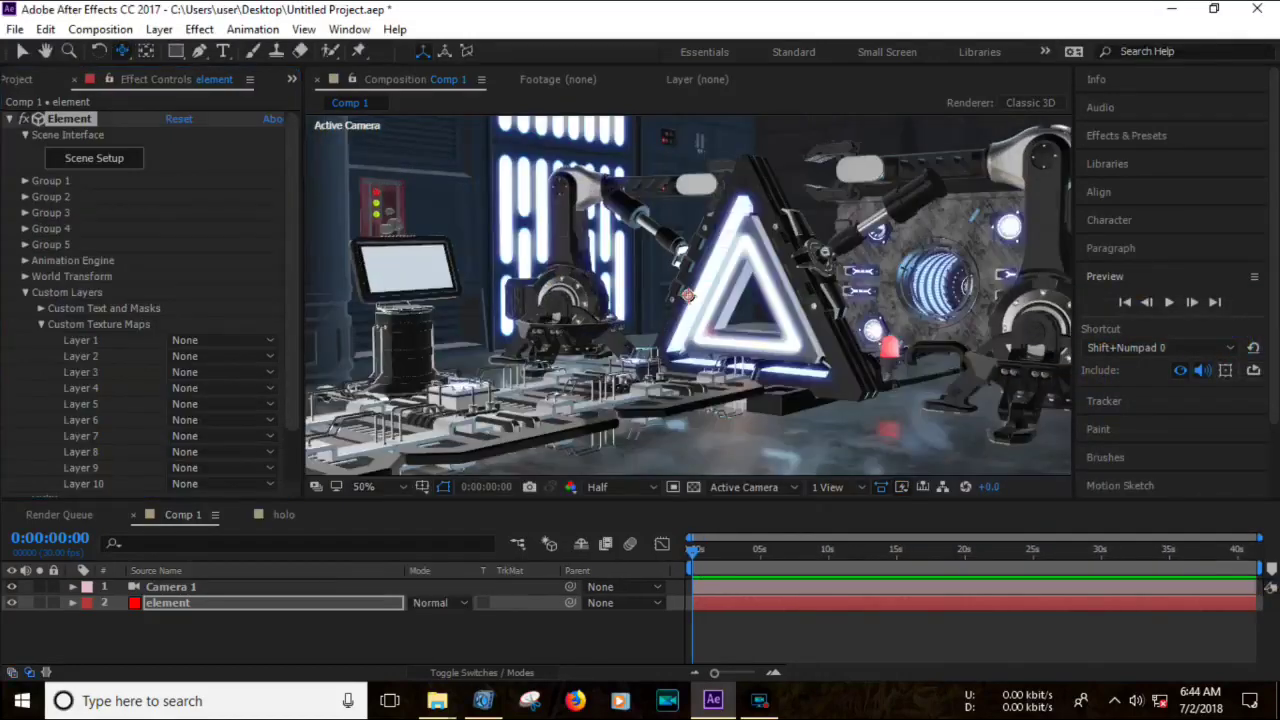
Reopen Scene Setup, add a sphere primitive and hide the corridor from the preview.
left_click(97, 170)
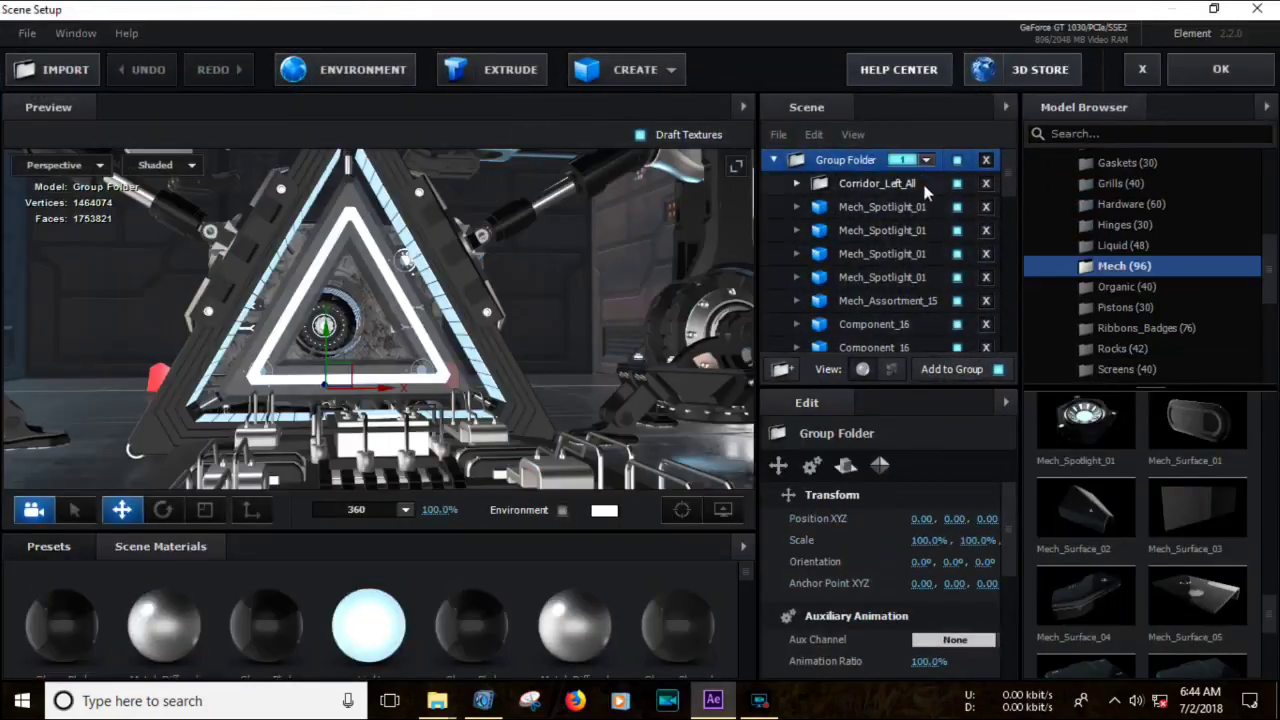
left_click(672, 72)
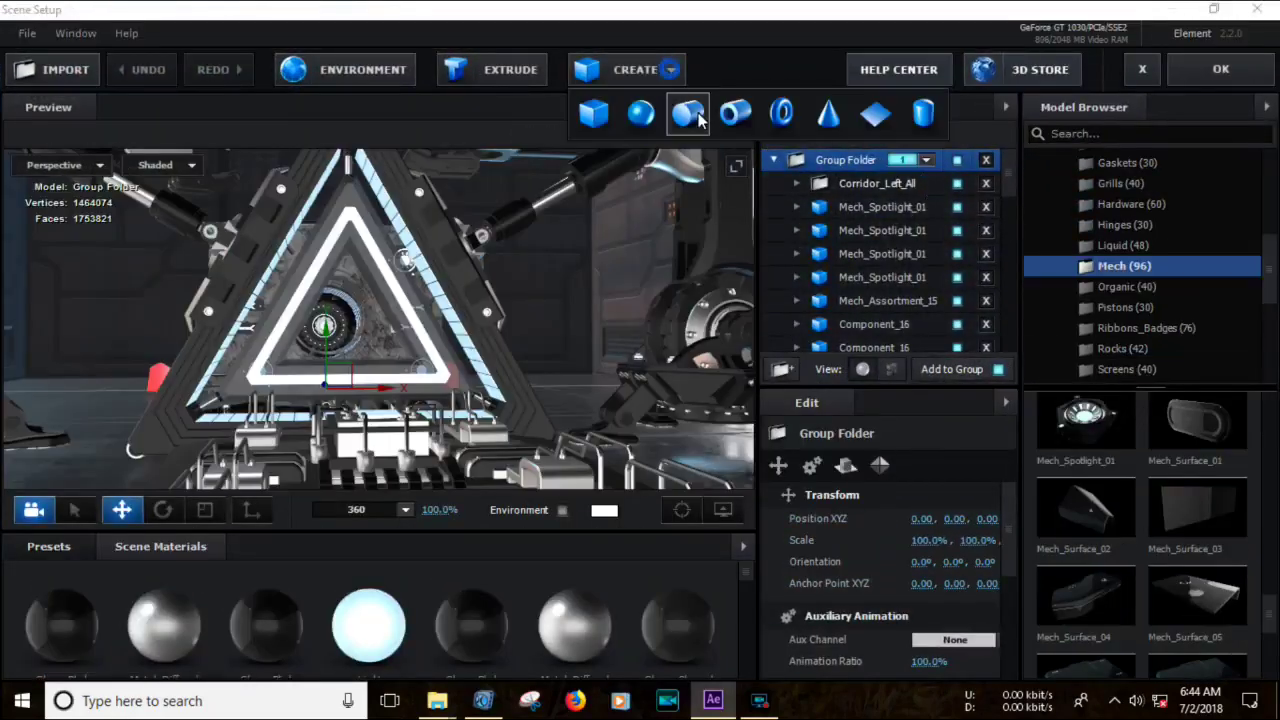
left_click(641, 114)
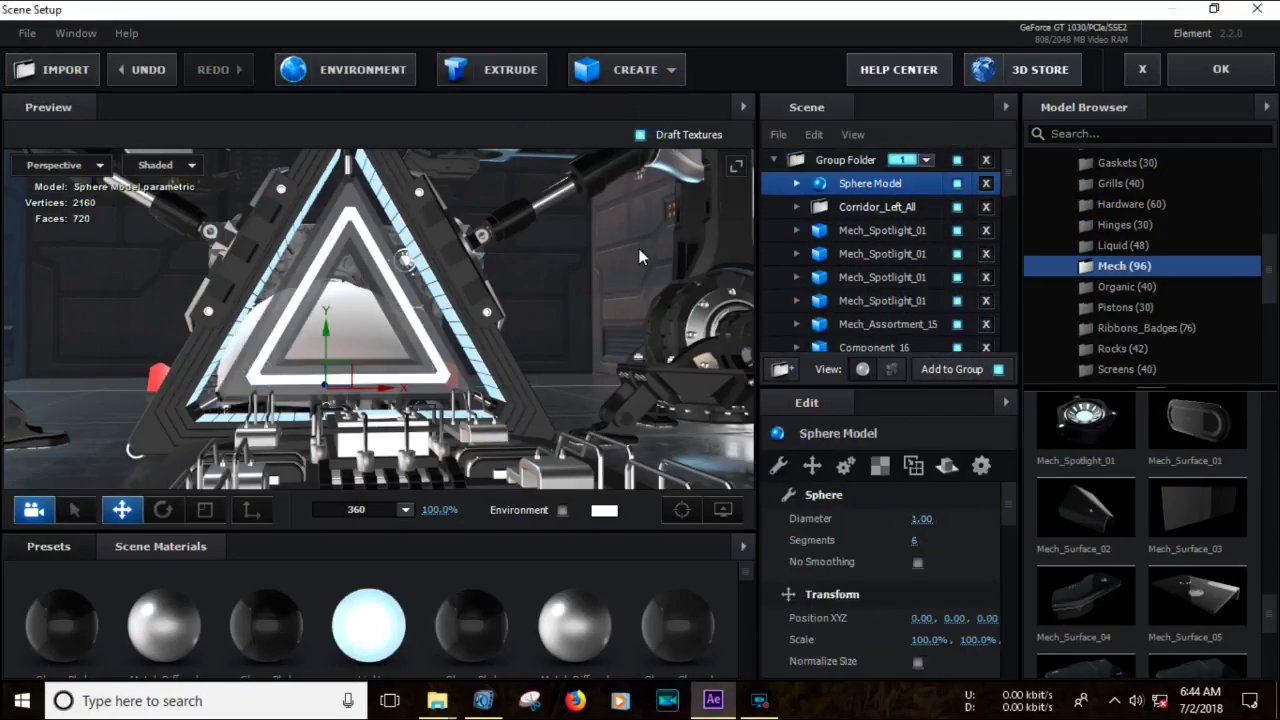
left_click(957, 207)
left_click_drag(543, 347, 160, 455)
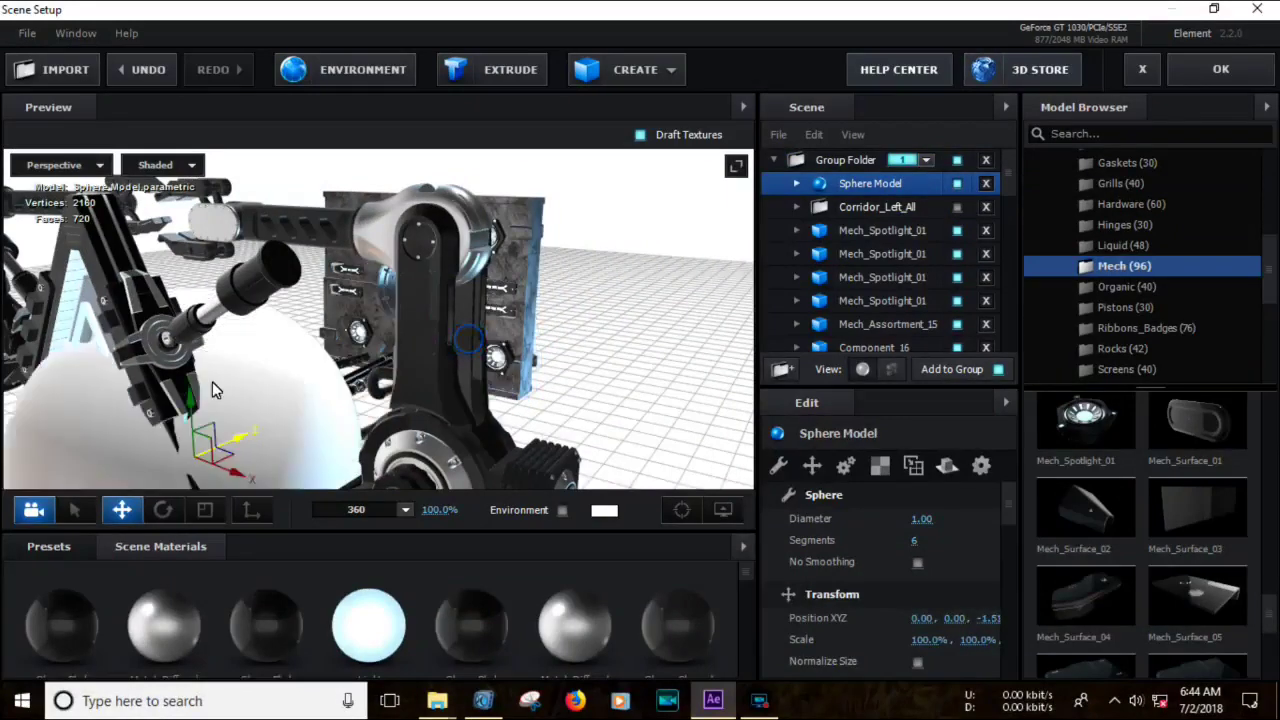
Shrink the sphere to 12.5% and centre it inside the triangle frame.
left_click_drag(927, 640, 791, 625)
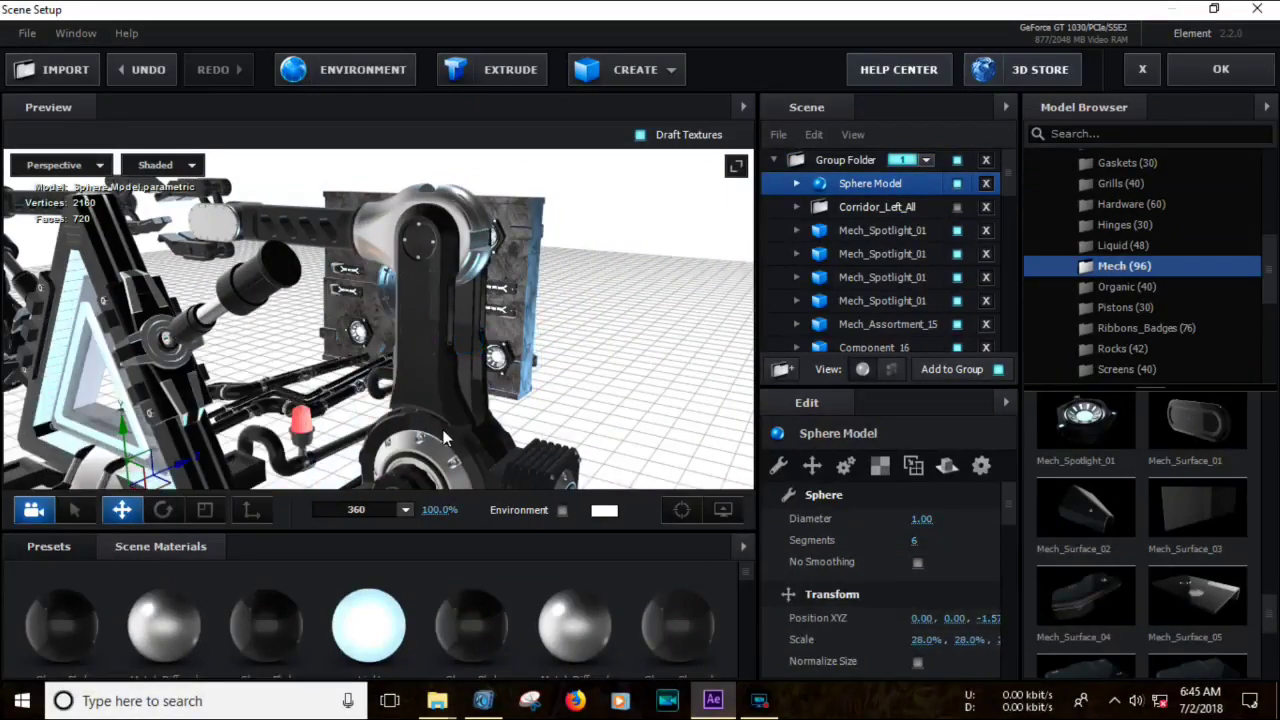
left_click_drag(125, 430, 120, 345)
left_click_drag(929, 642, 922, 640)
mouse_move(270, 366)
left_mouse_down()
mouse_move(305, 265)
mouse_move(330, 250)
left_mouse_up()
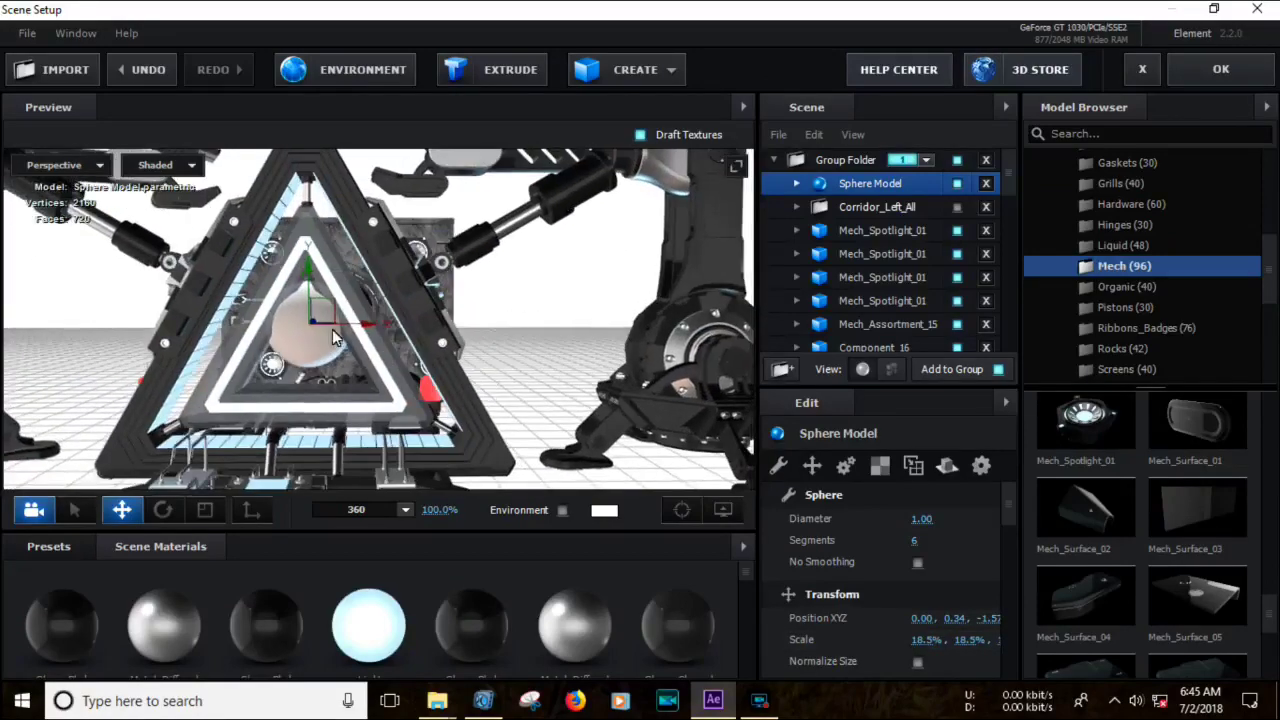
left_click_drag(957, 618, 955, 608)
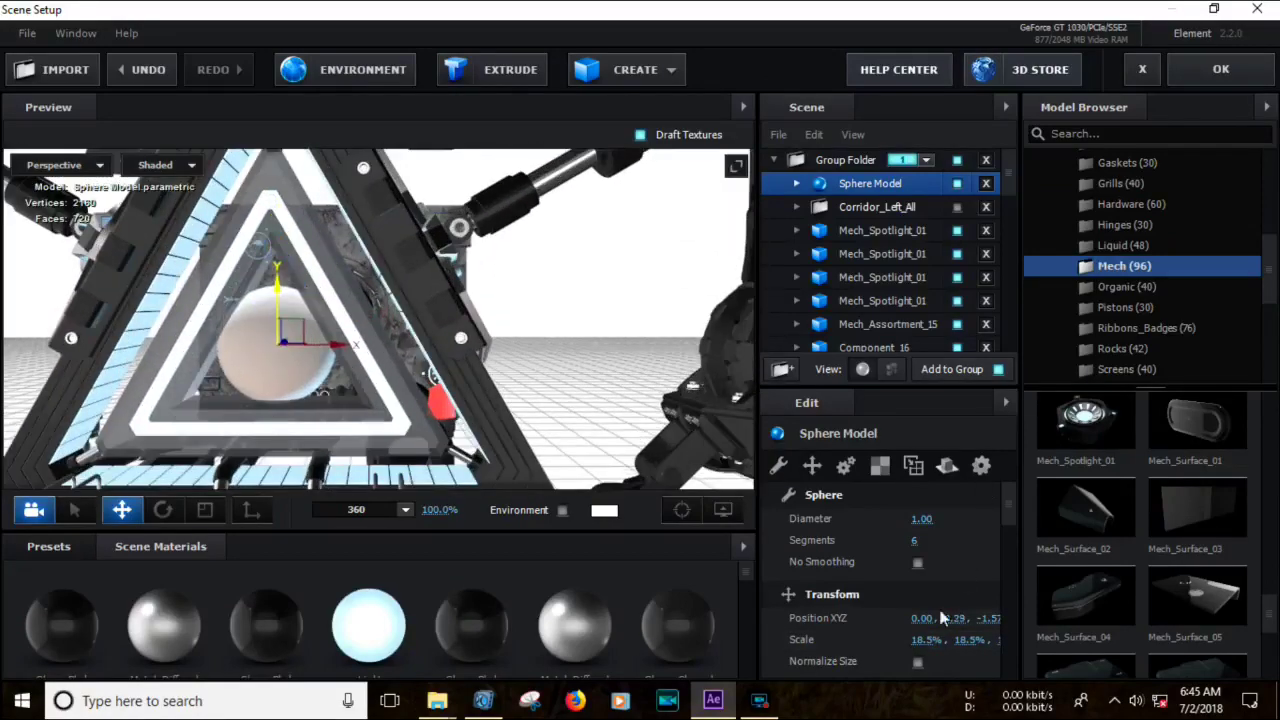
left_click_drag(915, 645, 913, 647)
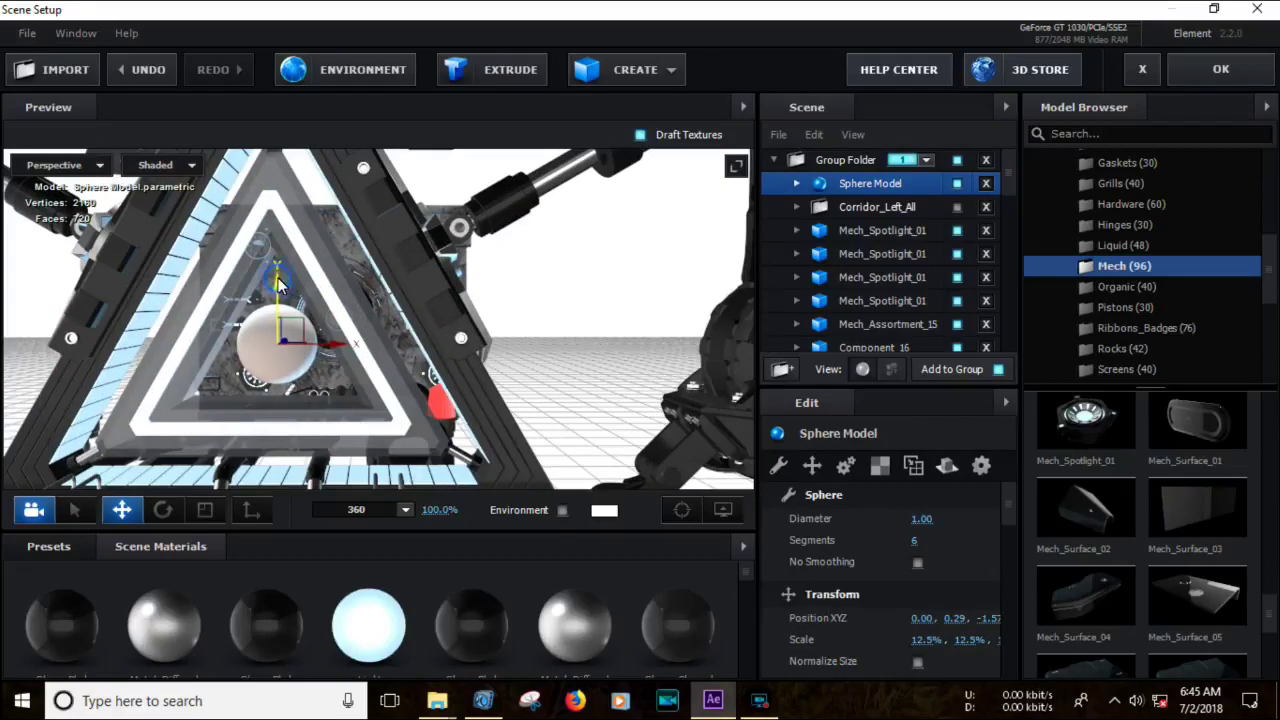
Browse the Physical > MoSoft preset materials for a glassy sphere material.
left_click(48, 546)
left_click(95, 667)
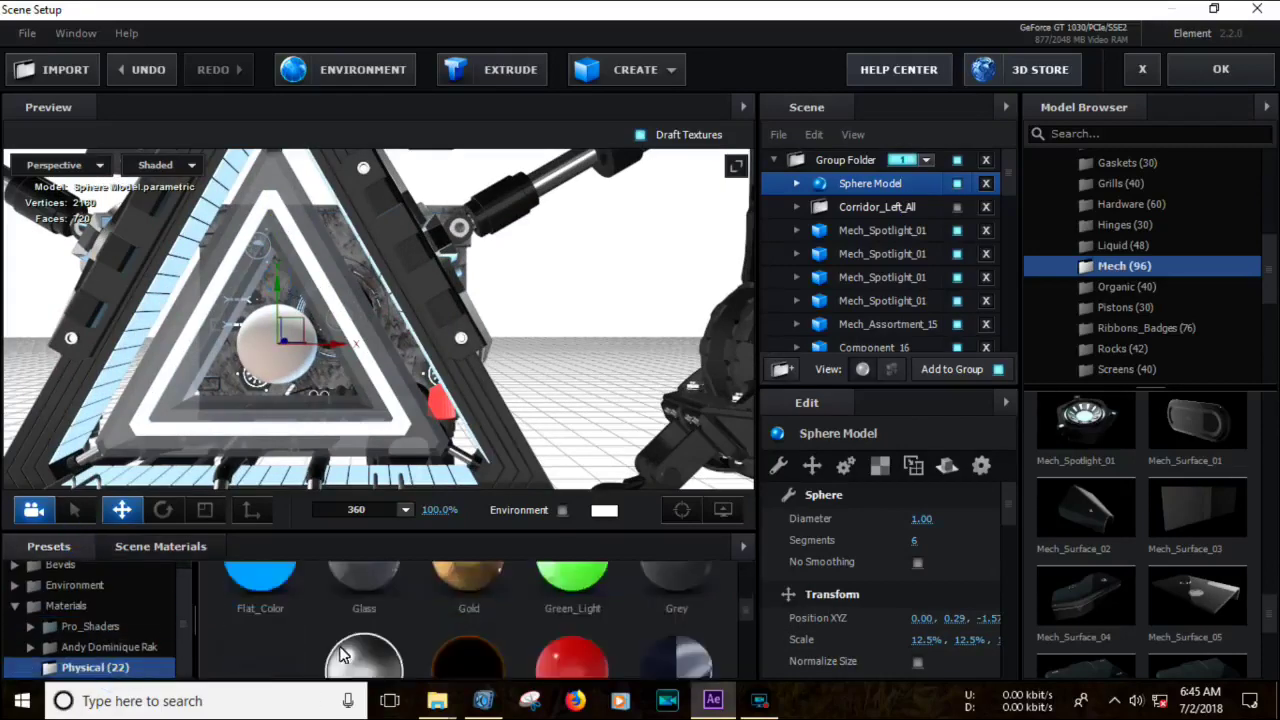
scroll(340, 655, "down", 3)
double_click(110, 647)
left_click(95, 667)
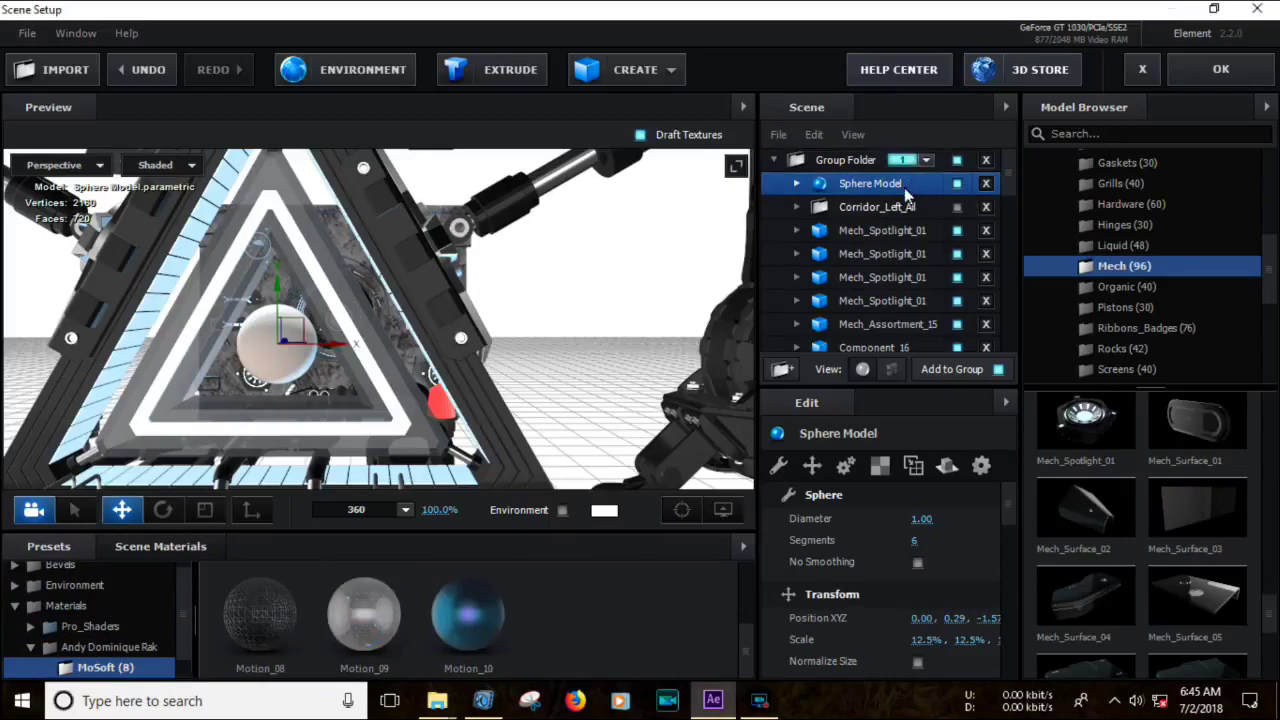
double_click(870, 183)
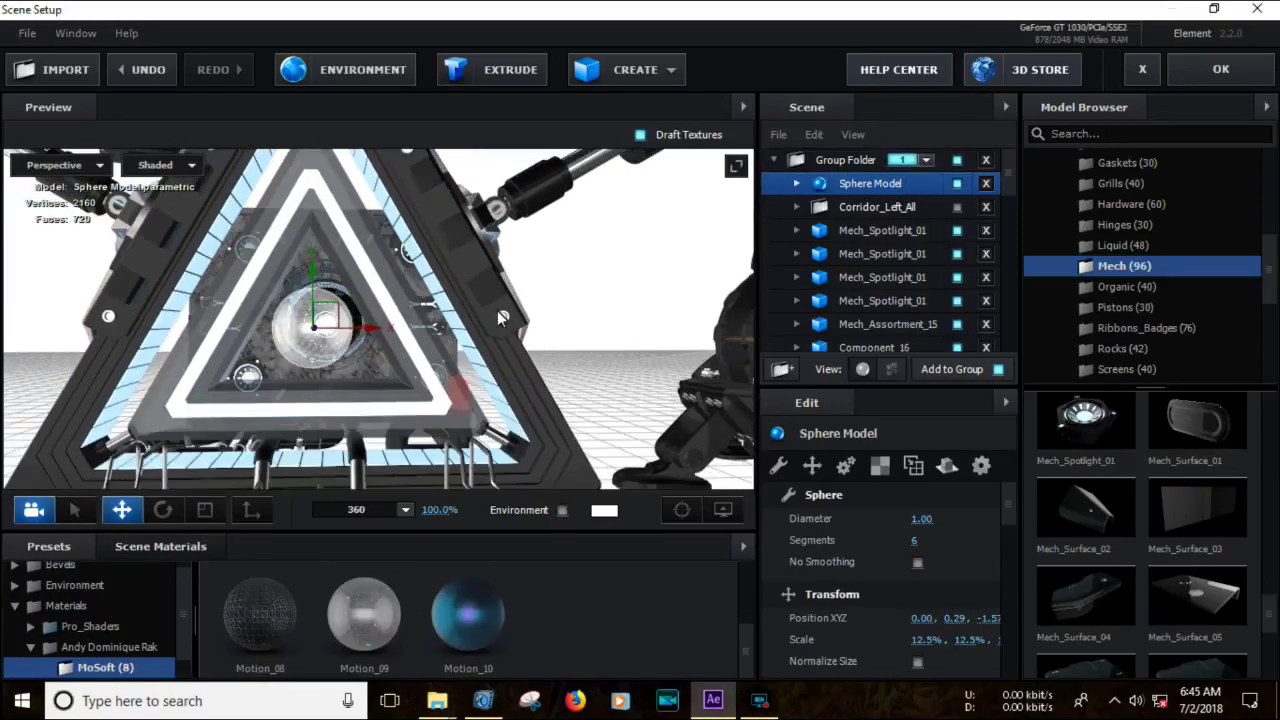
Return to After Effects and bring in the blue-screen HUD clip from the hologram folder.
left_click(1221, 69)
left_click(437, 700)
mouse_move(808, 570)
left_mouse_down()
mouse_move(762, 688)
mouse_move(218, 641)
left_mouse_up()
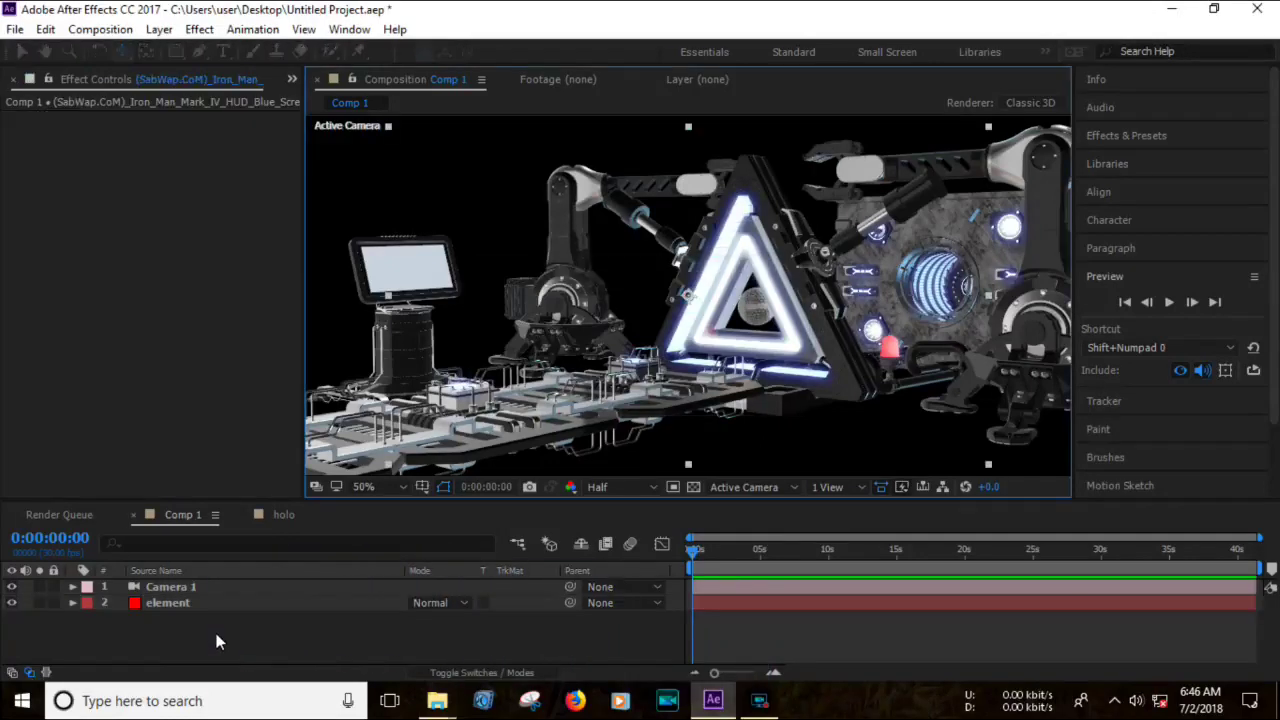
Apply Keylight (1.2) to the HUD footage and sample its blue screen as the key colour.
left_click(1100, 139)
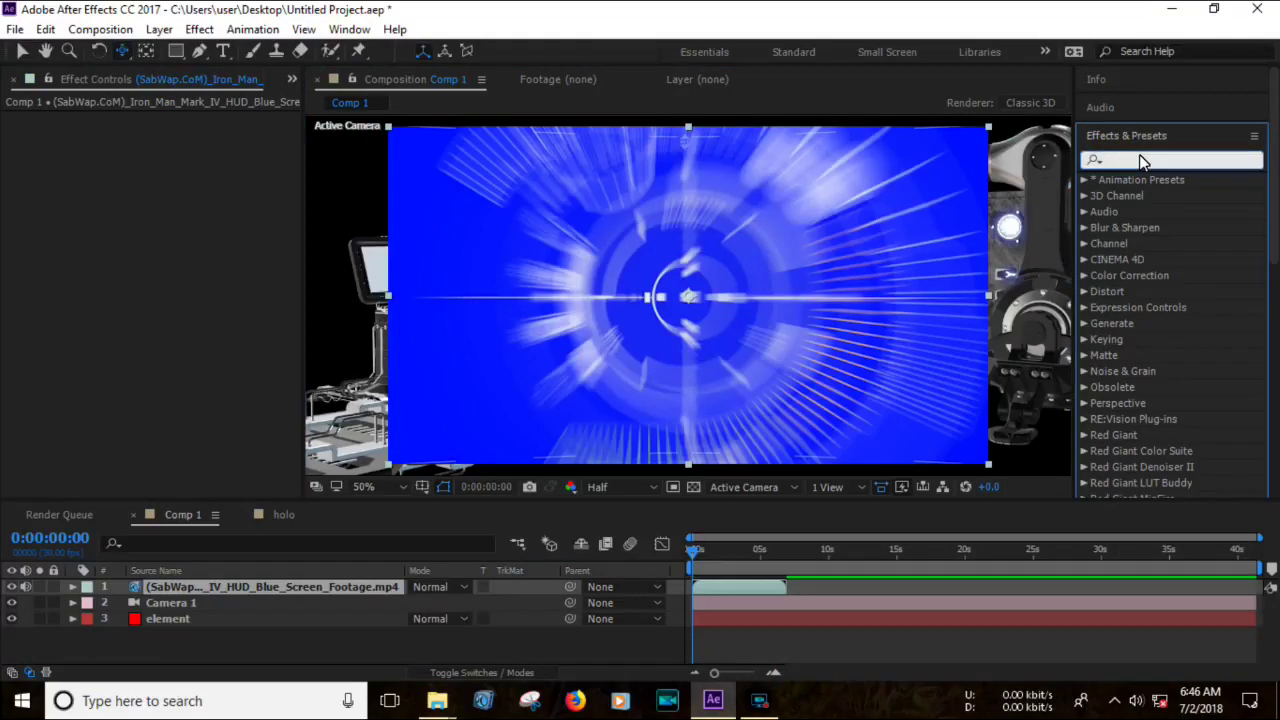
type("key")
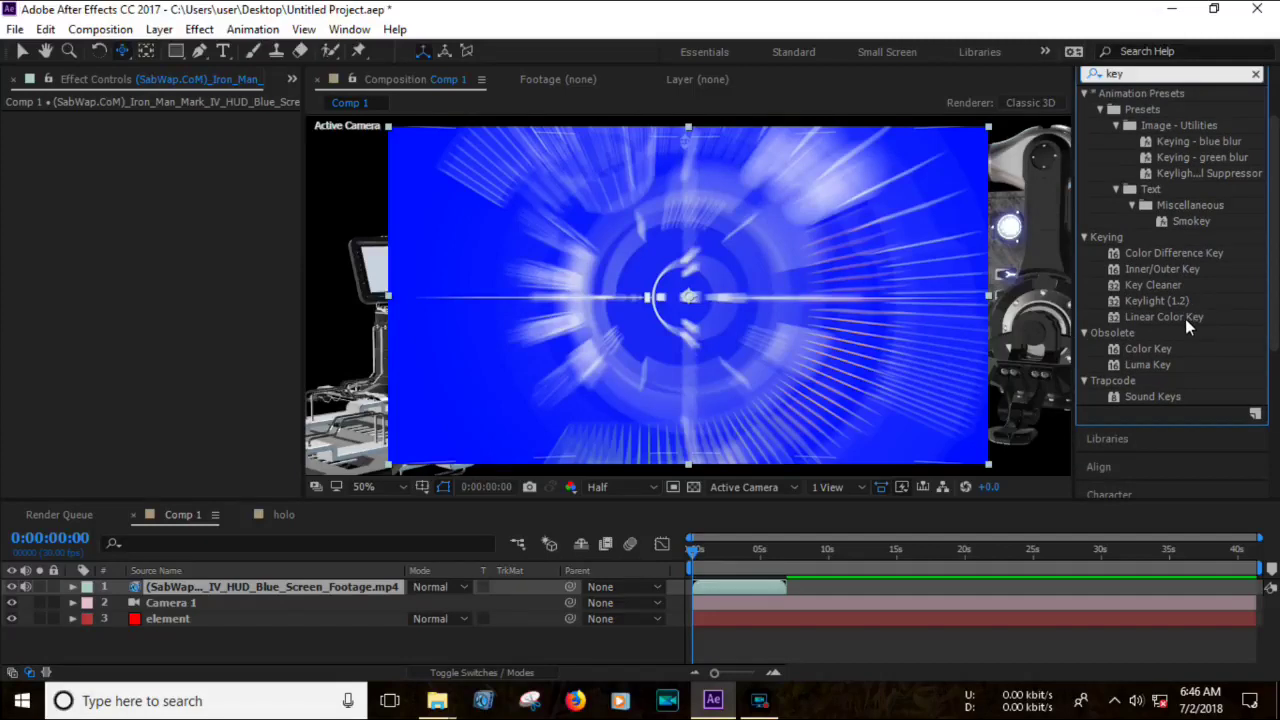
left_click_drag(1157, 300, 759, 586)
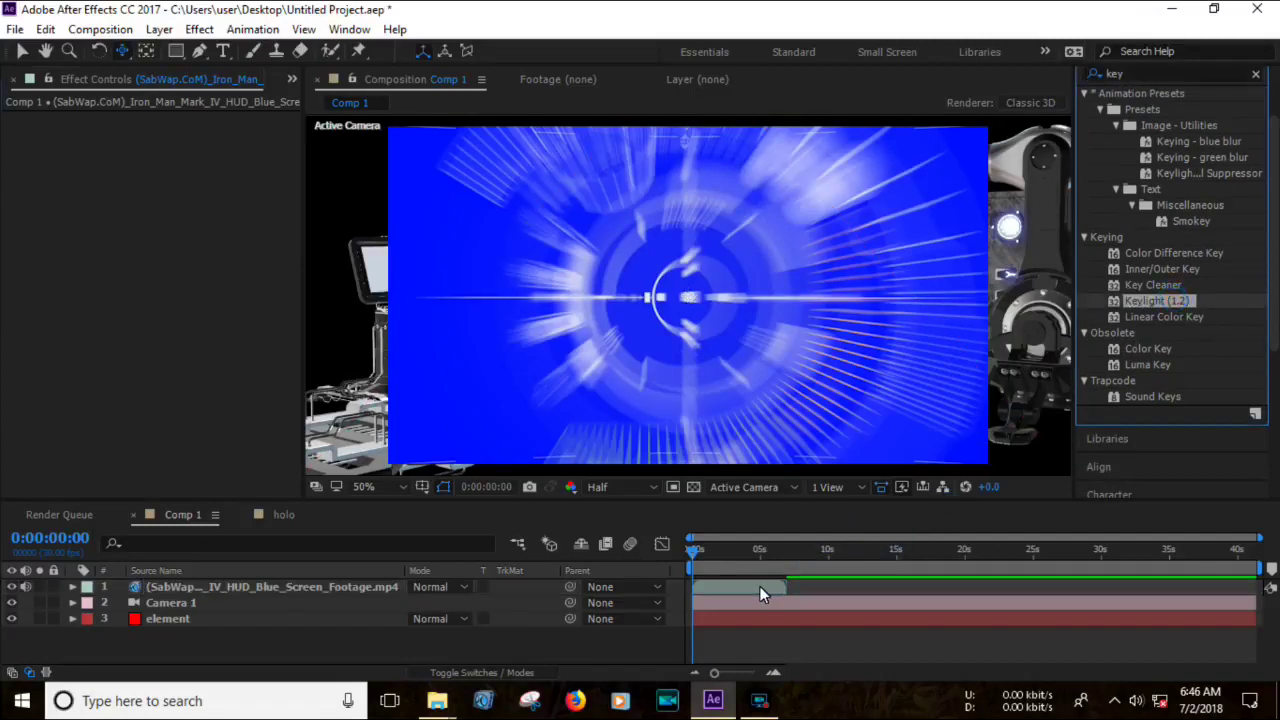
left_click(506, 264)
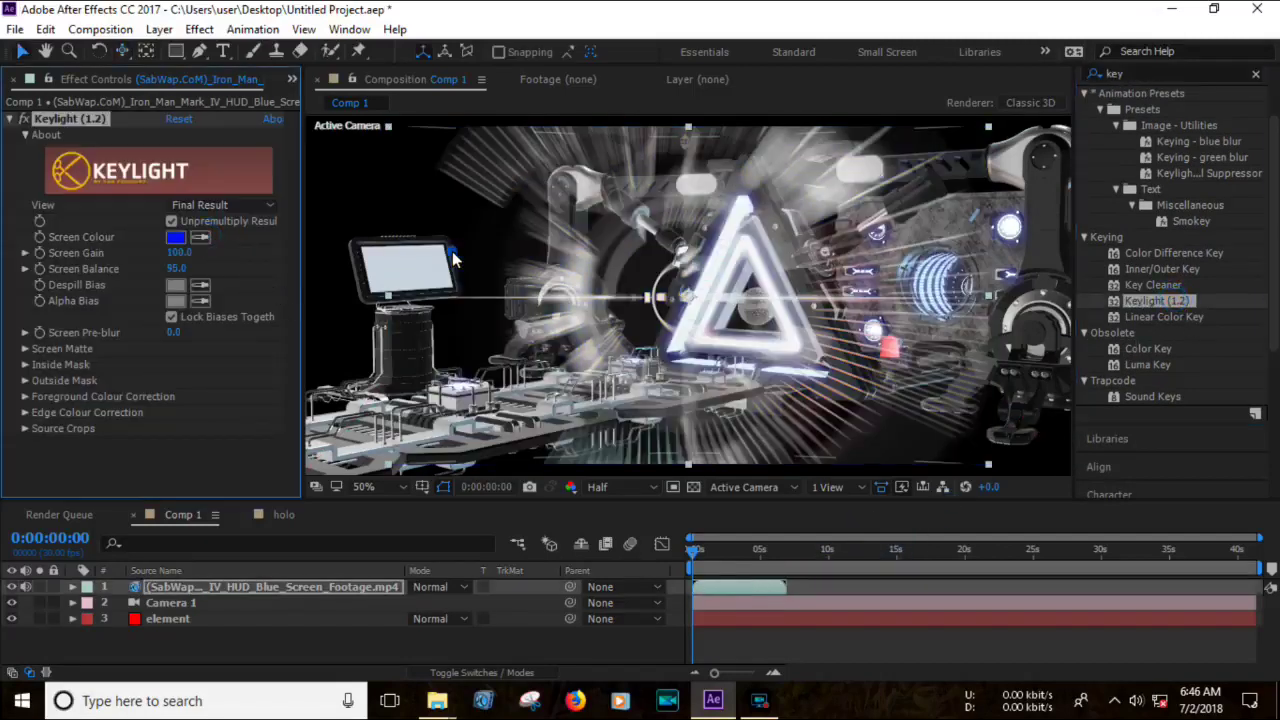
left_click(215, 587)
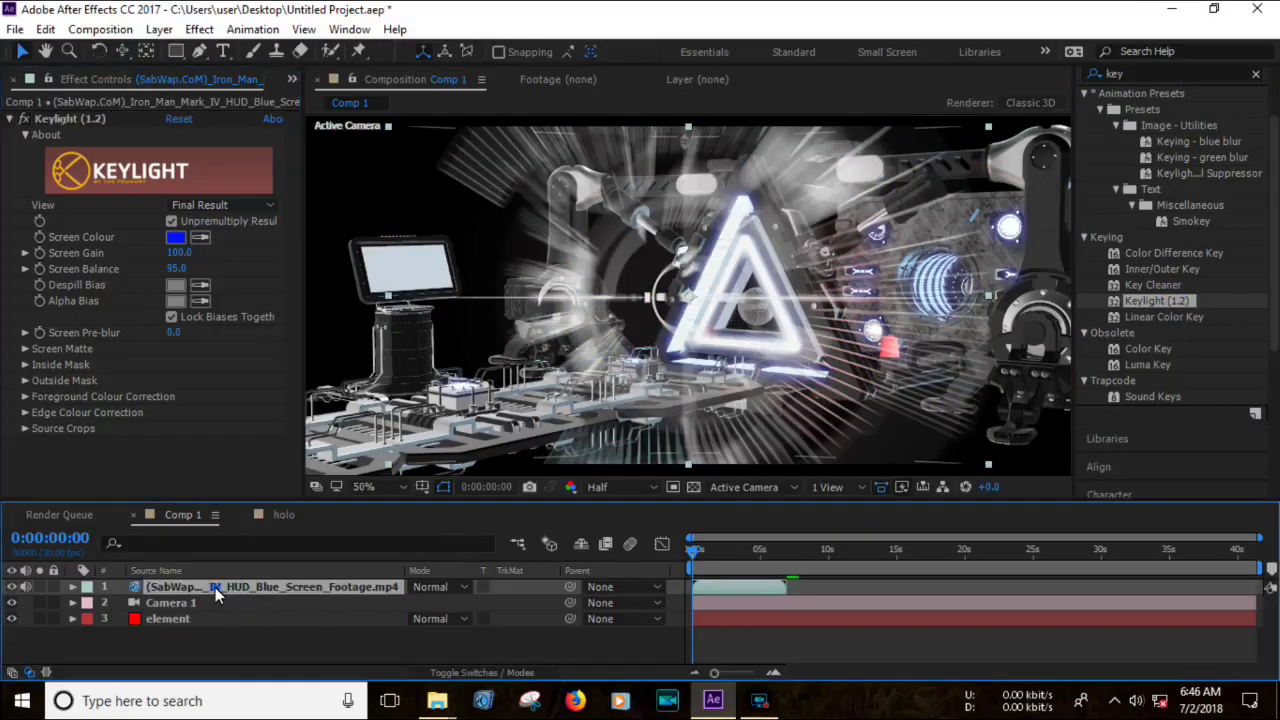
Set Element's Custom Texture Maps Layer 1 to the HUD footage, then reopen Scene Setup.
left_click(185, 618)
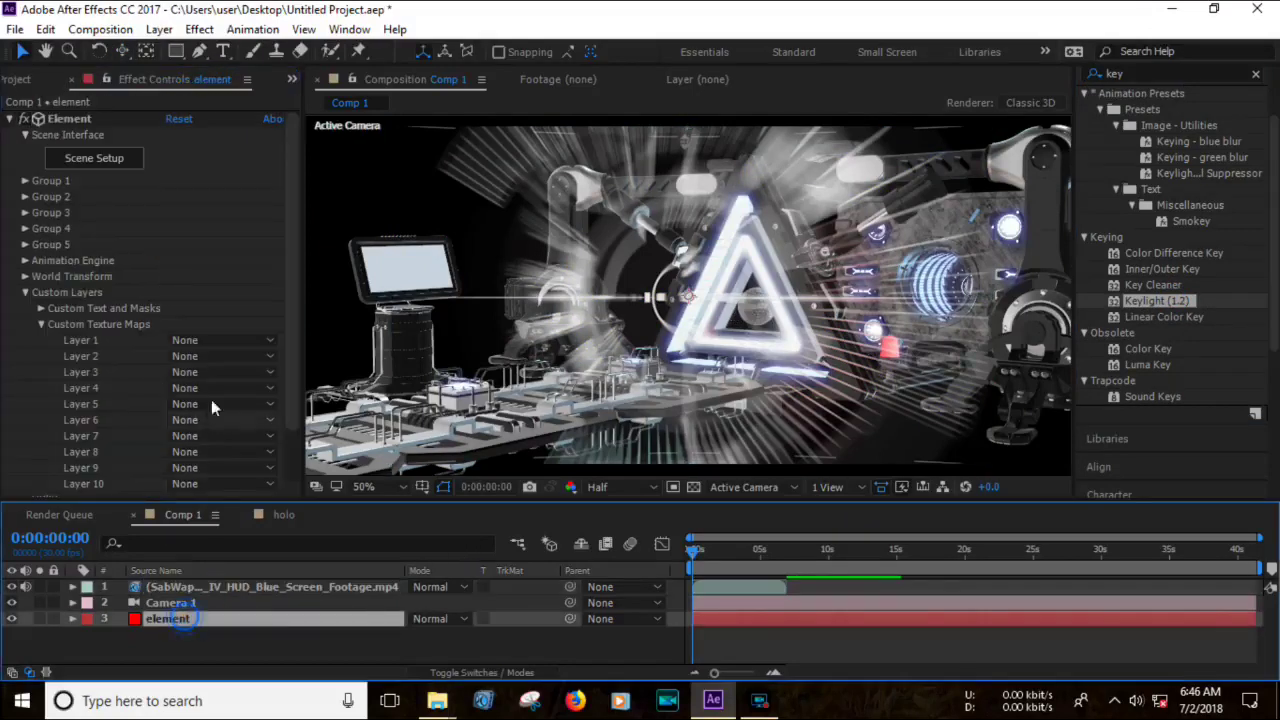
left_click(25, 292)
left_click(25, 292)
left_click(40, 324)
left_click(40, 326)
left_click(195, 340)
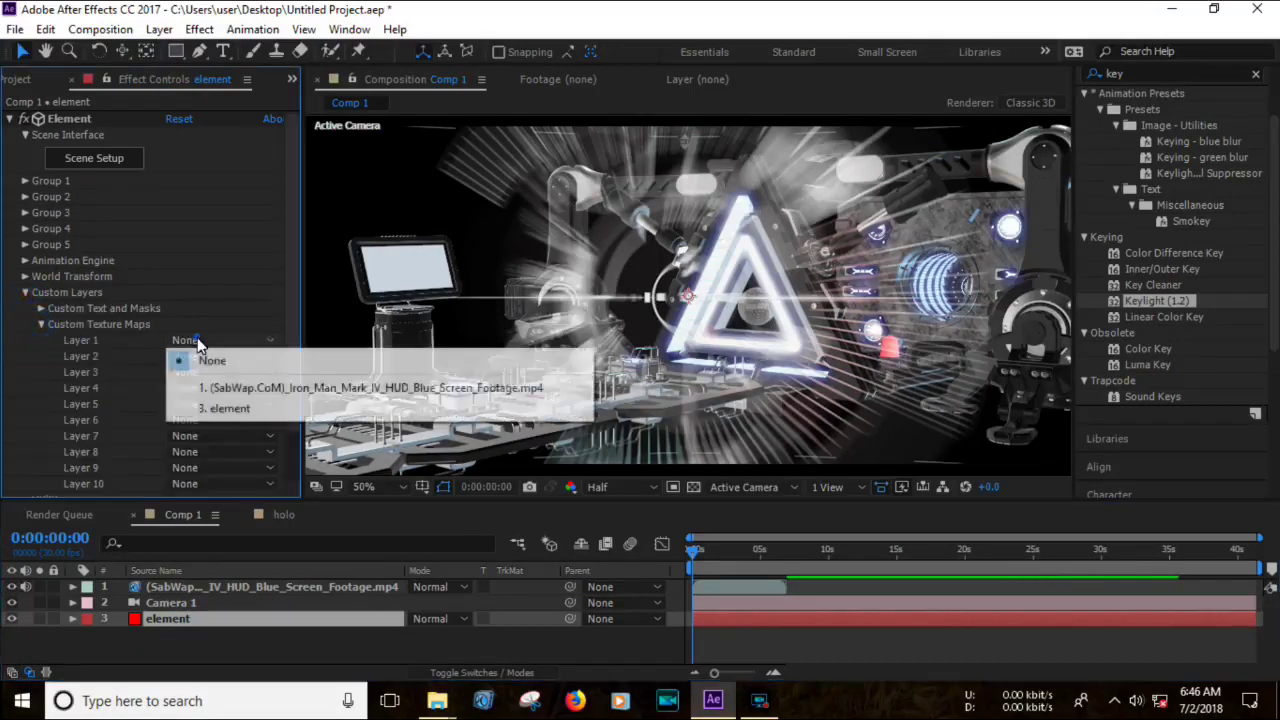
left_click(243, 392)
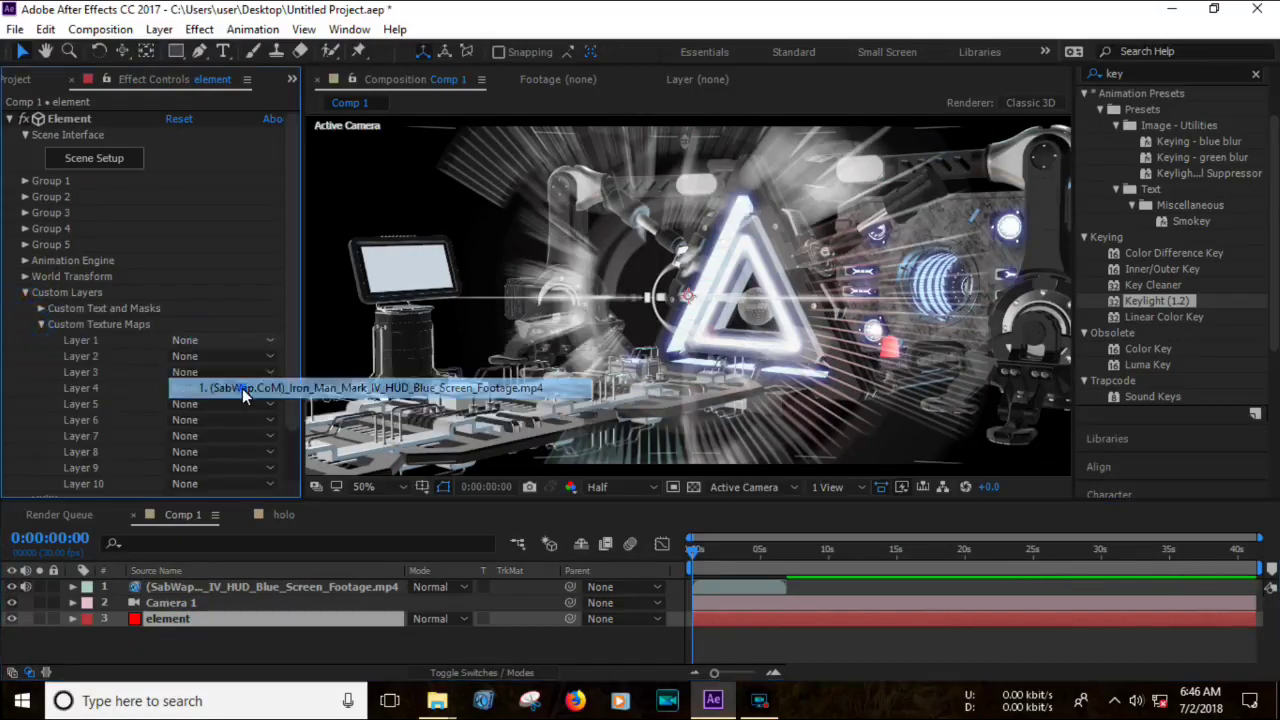
left_click(103, 160)
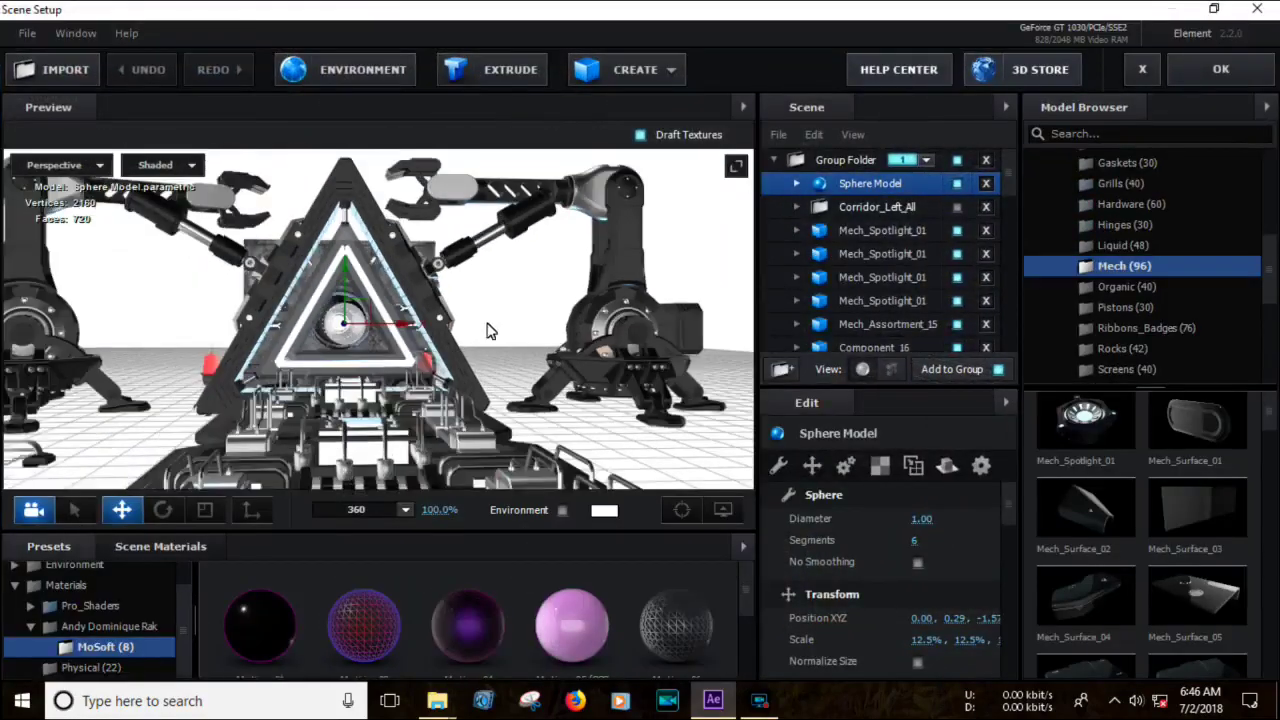
Orbit to the monitor and select Screen_04's Matte_White material in the Scene panel.
left_click_drag(491, 285, 372, 349)
left_click_drag(306, 311, 931, 324)
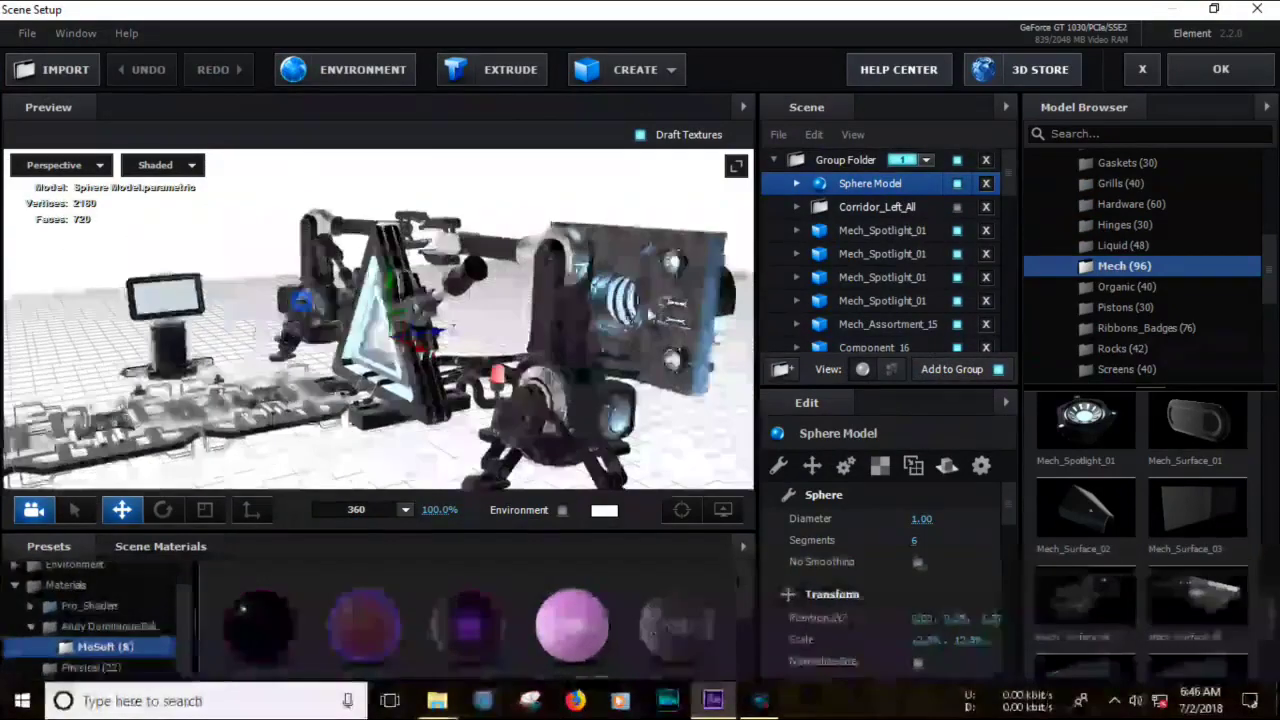
scroll(893, 272, "down", 1)
scroll(893, 272, "down", 2)
scroll(893, 272, "down", 1)
scroll(893, 271, "down", 1)
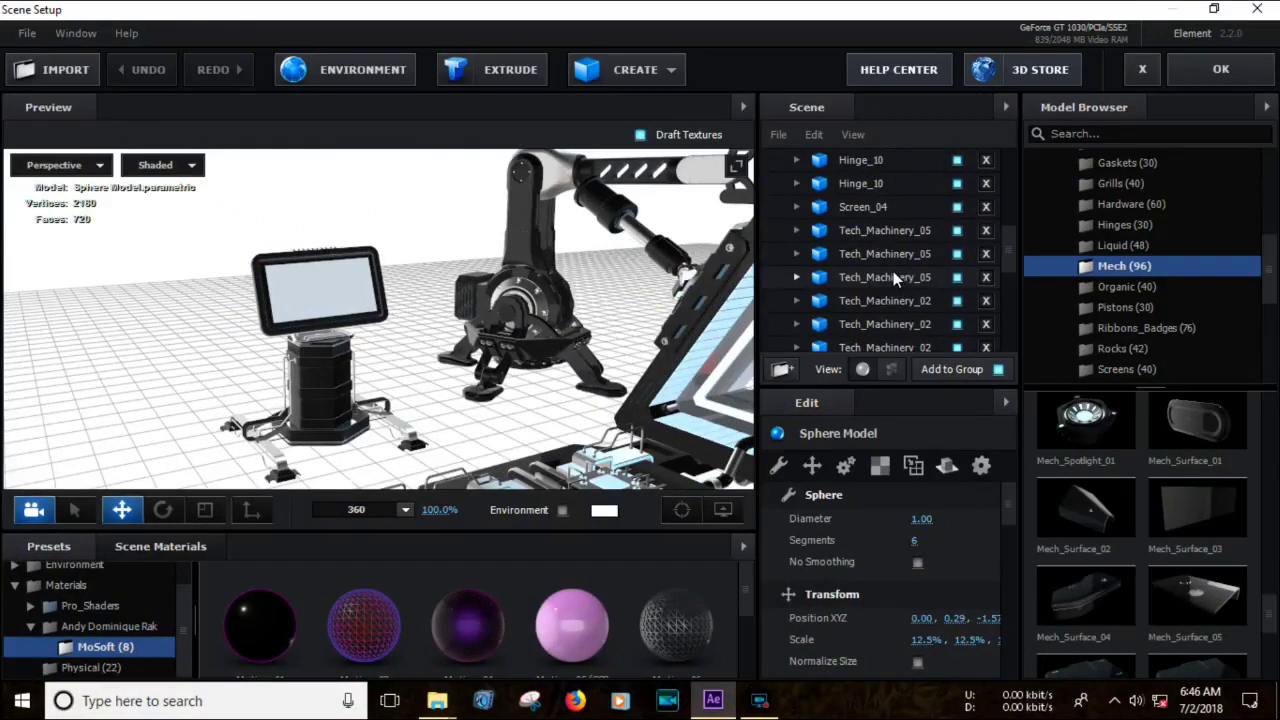
scroll(893, 271, "down", 1)
scroll(893, 271, "down", 1)
scroll(893, 271, "down", 1)
scroll(893, 271, "down", 1)
scroll(888, 274, "up", 1)
scroll(888, 274, "up", 1)
scroll(888, 274, "up", 1)
scroll(888, 274, "up", 1)
scroll(888, 274, "up", 1)
scroll(888, 274, "up", 1)
left_click(840, 268)
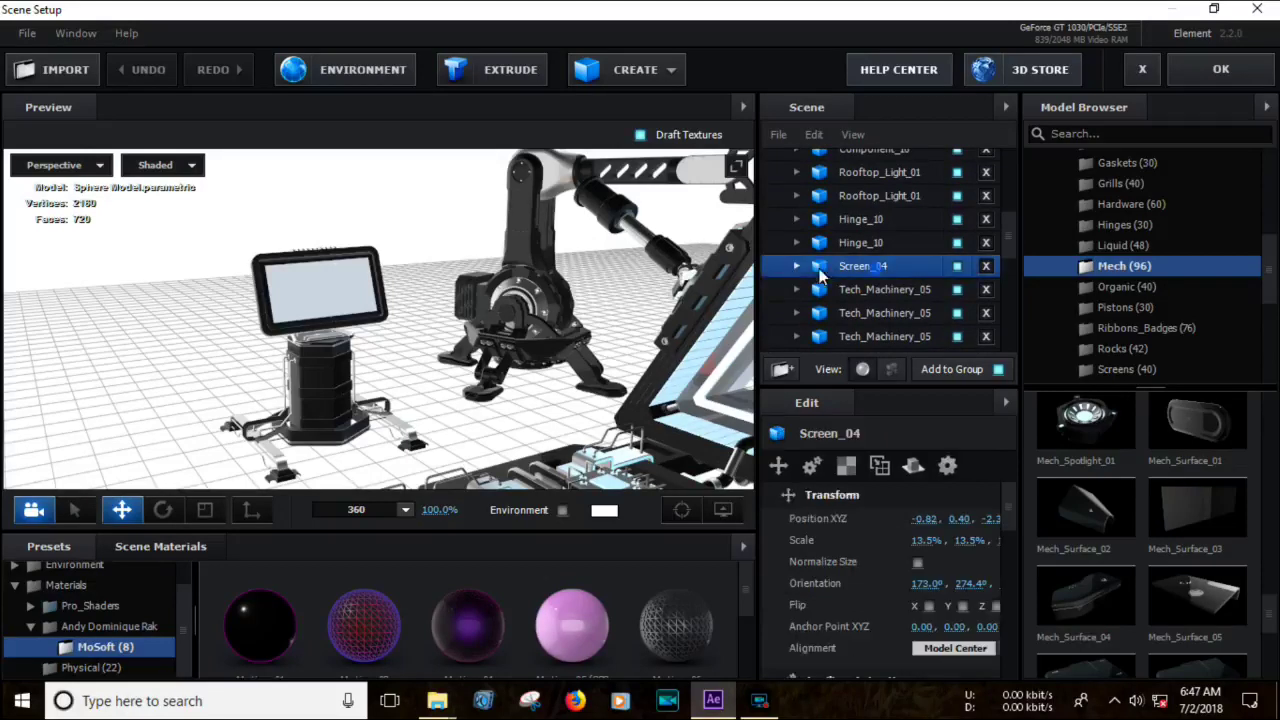
left_click(796, 267)
left_click(868, 290)
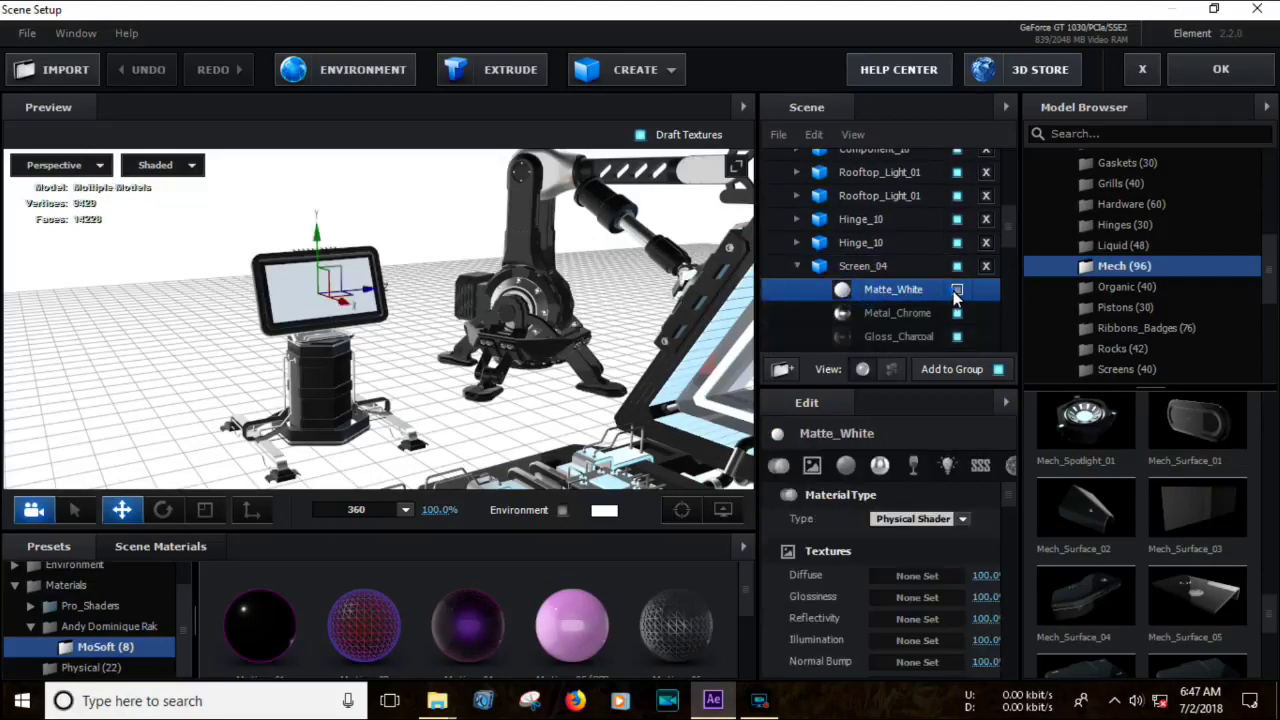
left_click(956, 290)
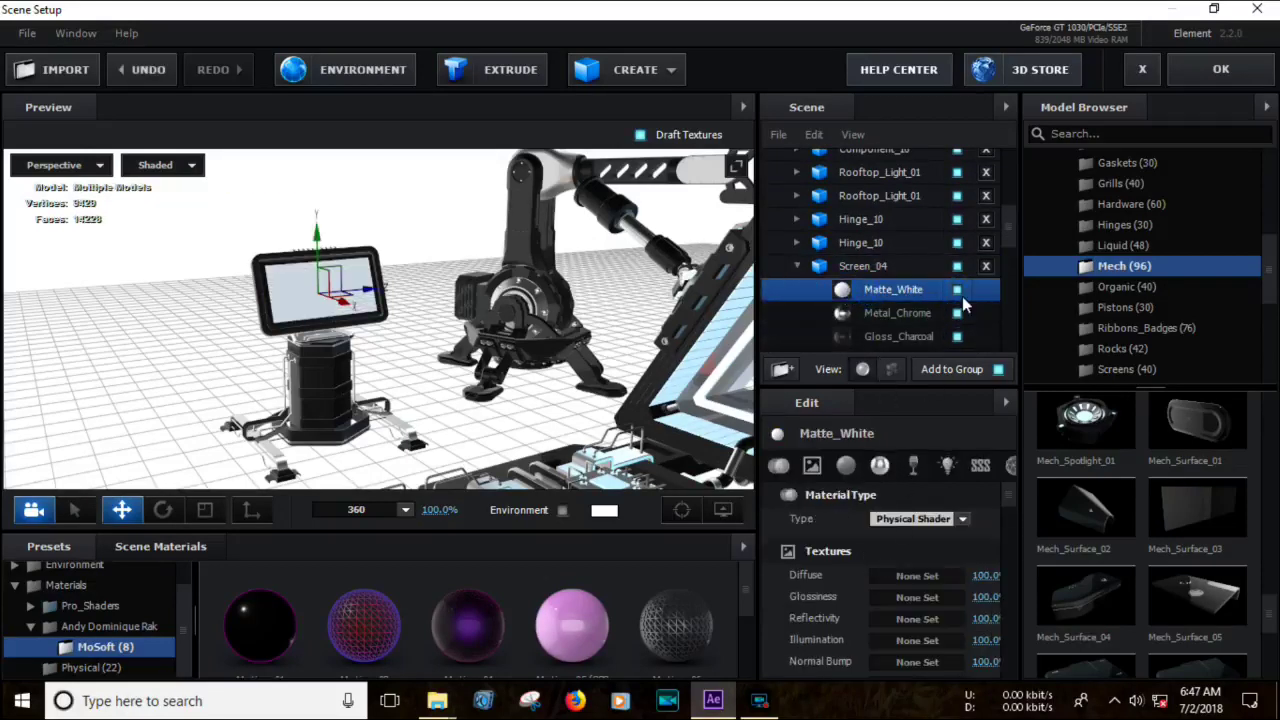
Set Matte_White's Diffuse texture to Custom Layer 1 and close Scene Setup.
scroll(872, 316, "down", 1)
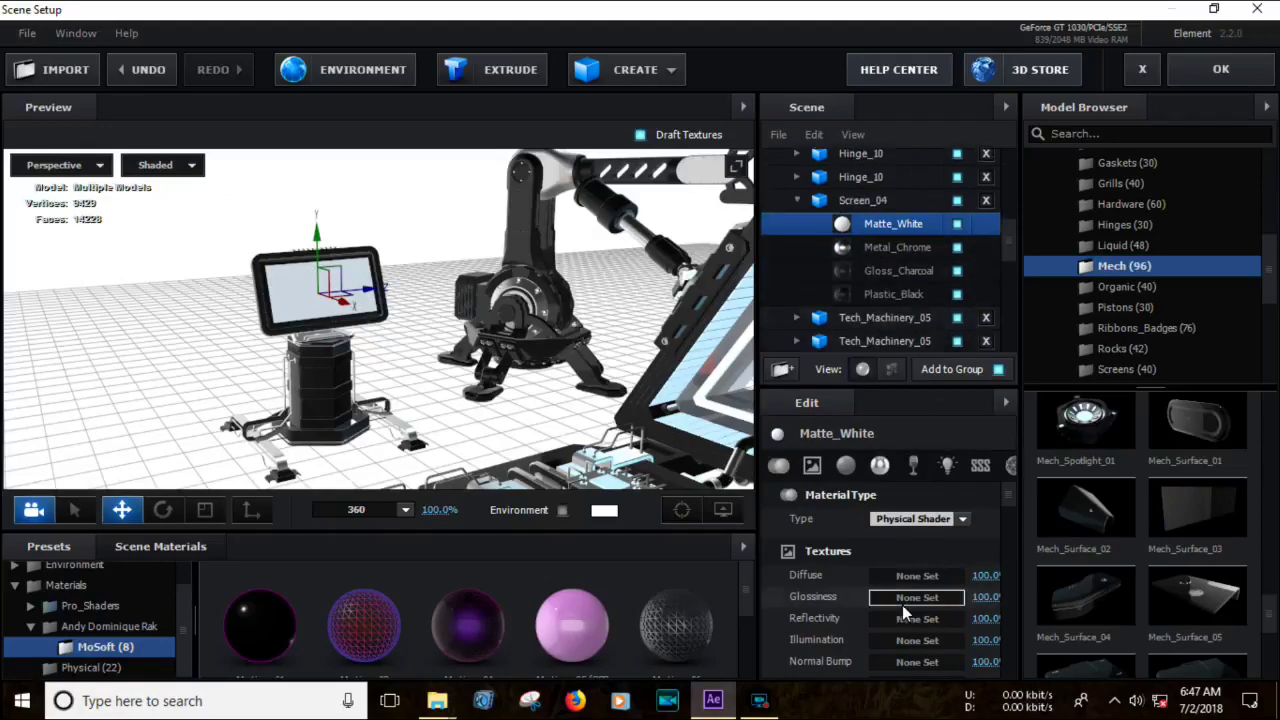
left_click(905, 577)
left_click(909, 340)
left_click(977, 355)
left_click(1183, 654)
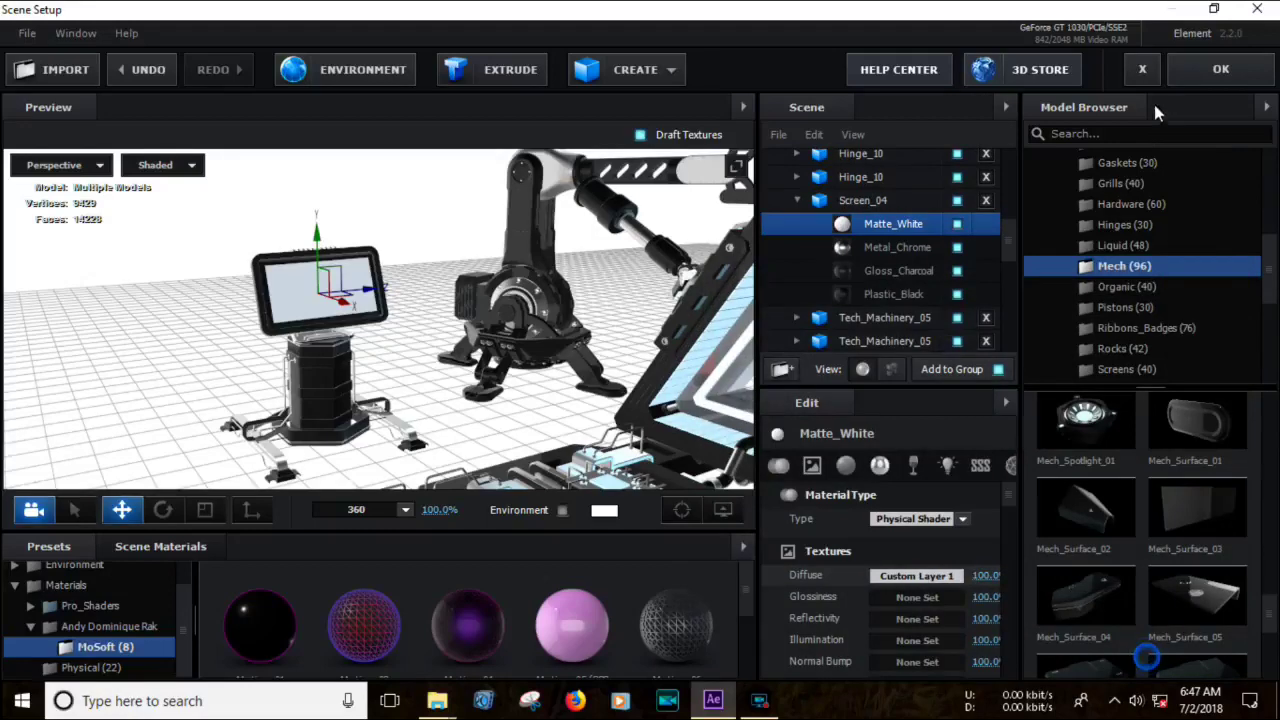
left_click(1205, 72)
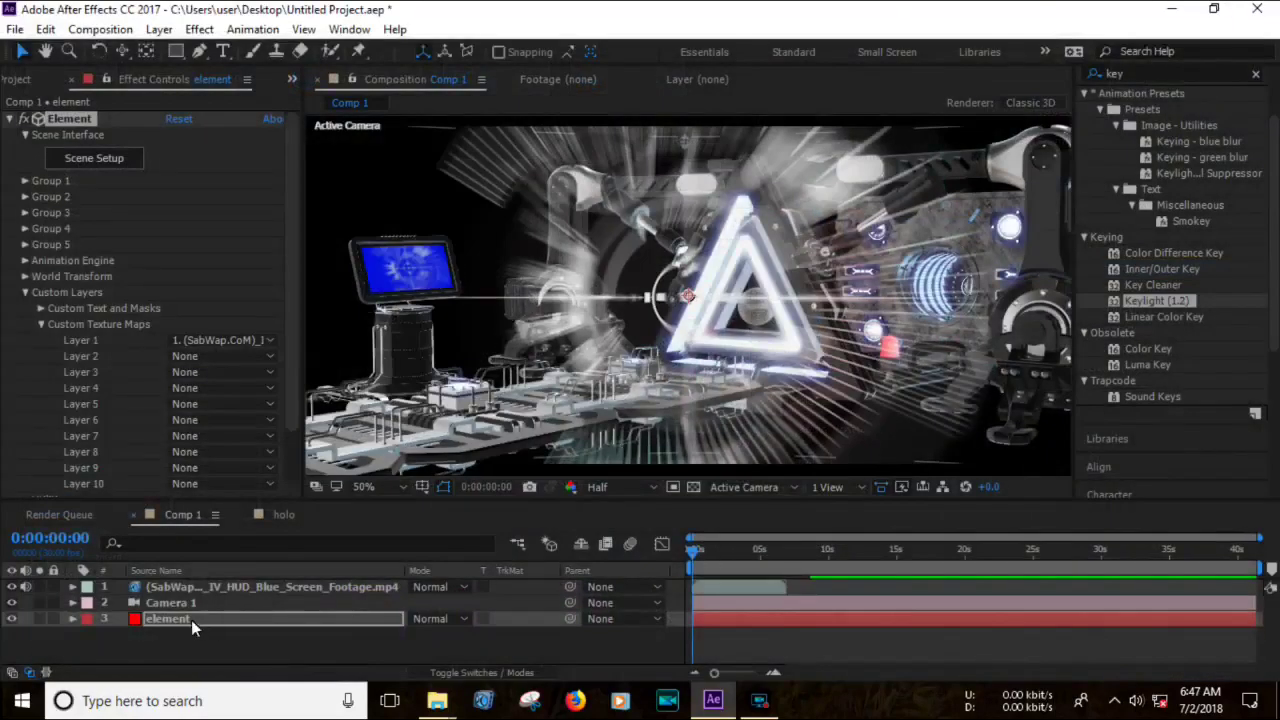
Pre-compose the HUD footage layer in Comp 1 into its own composition.
left_click(186, 588)
scroll(520, 398, "down", 2)
scroll(520, 398, "up", 2)
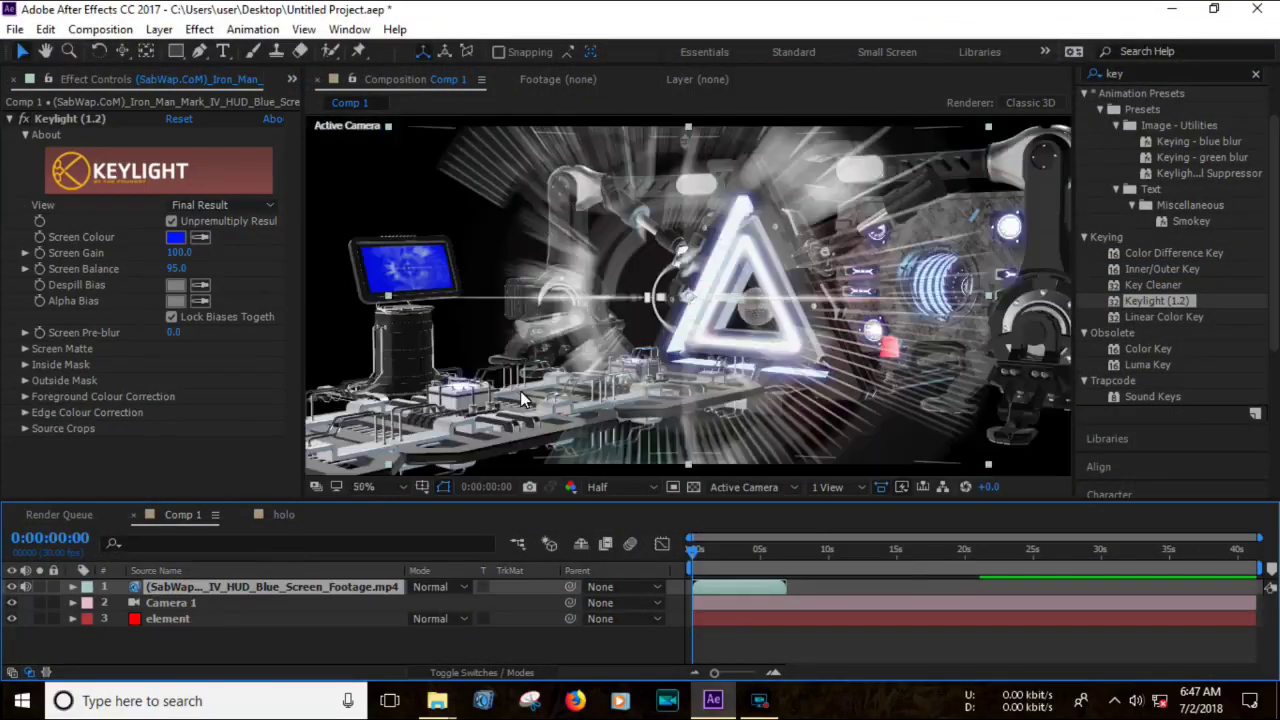
right_click(196, 592)
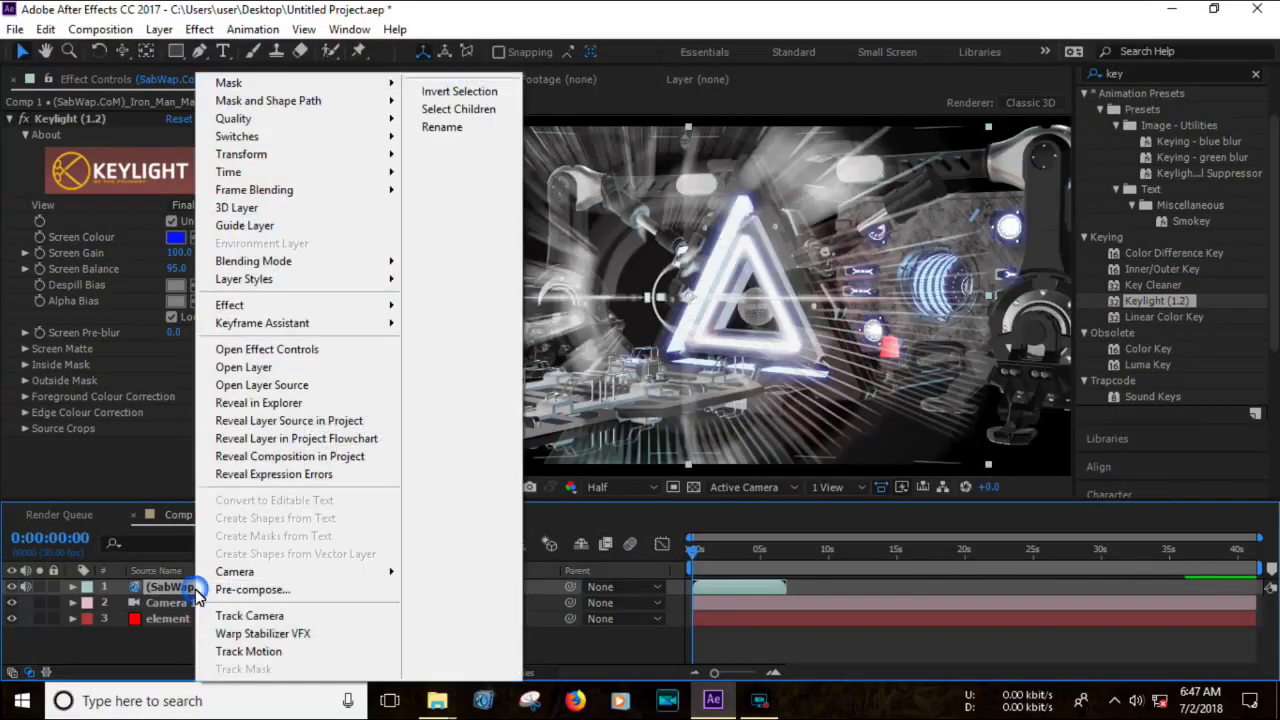
left_click(290, 586)
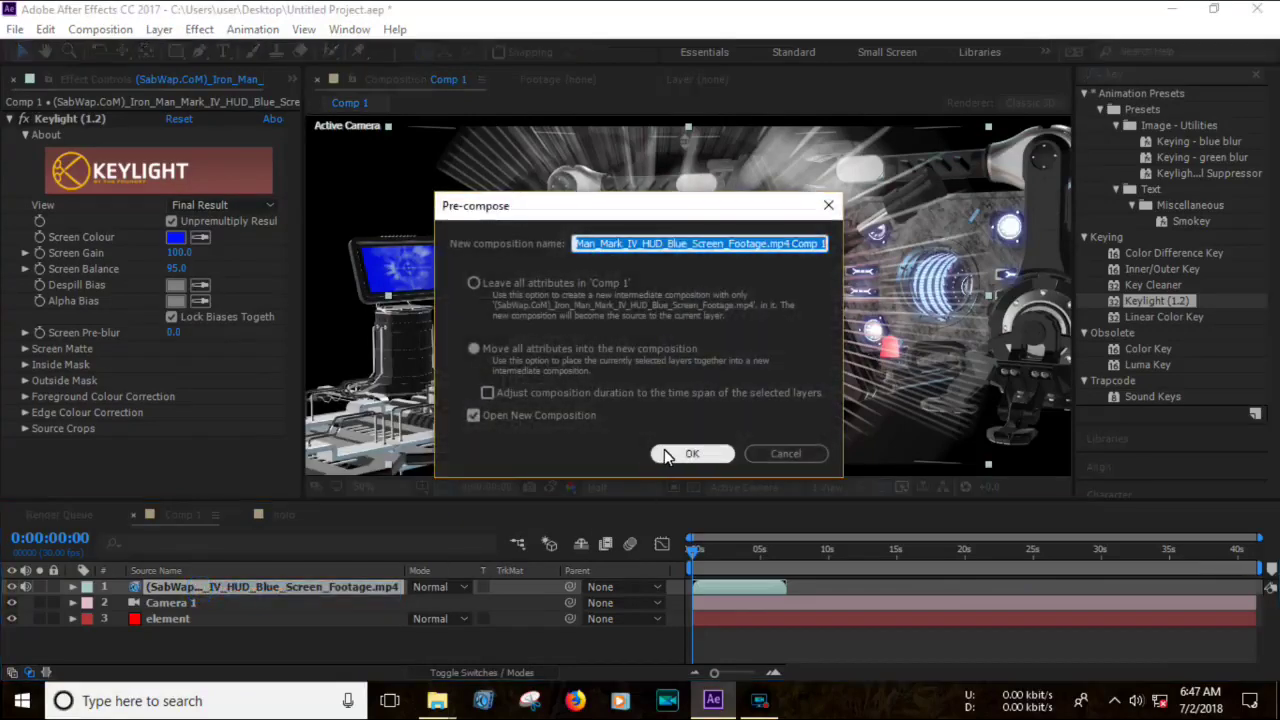
left_click(668, 456)
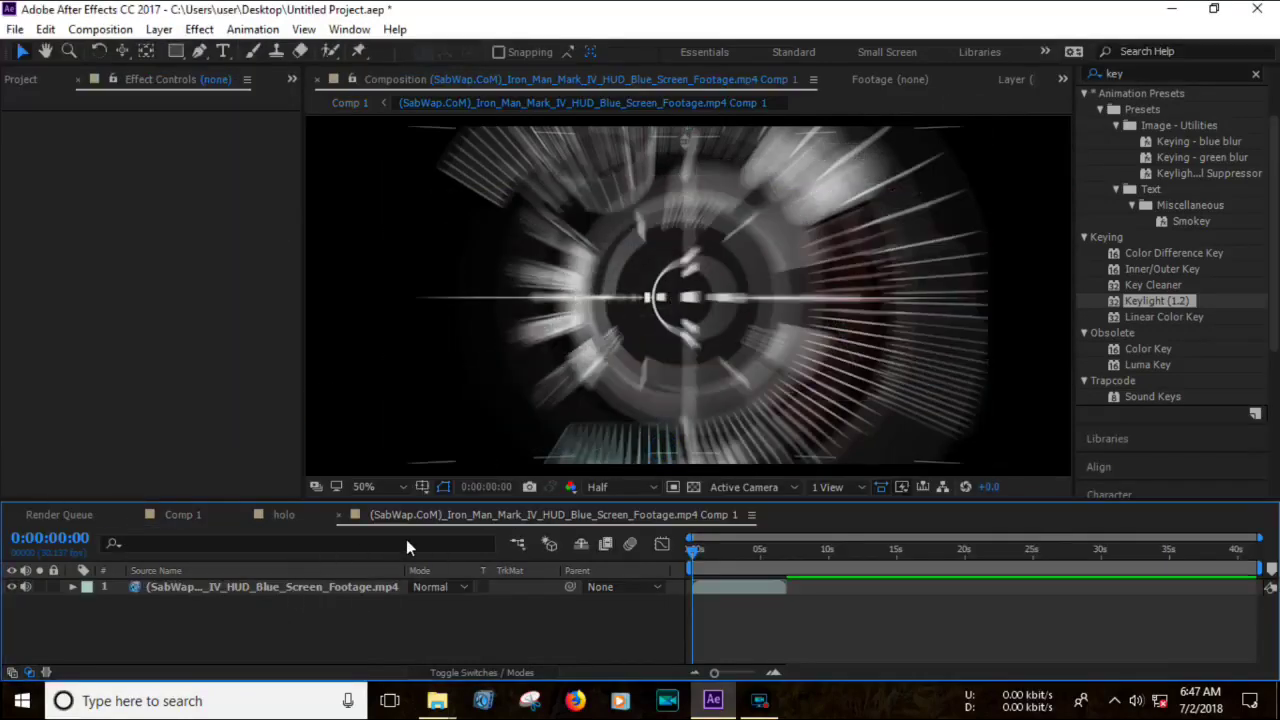
Zoom the viewer out, close the holo comp, and return to the HUD footage precomp.
left_click(282, 597)
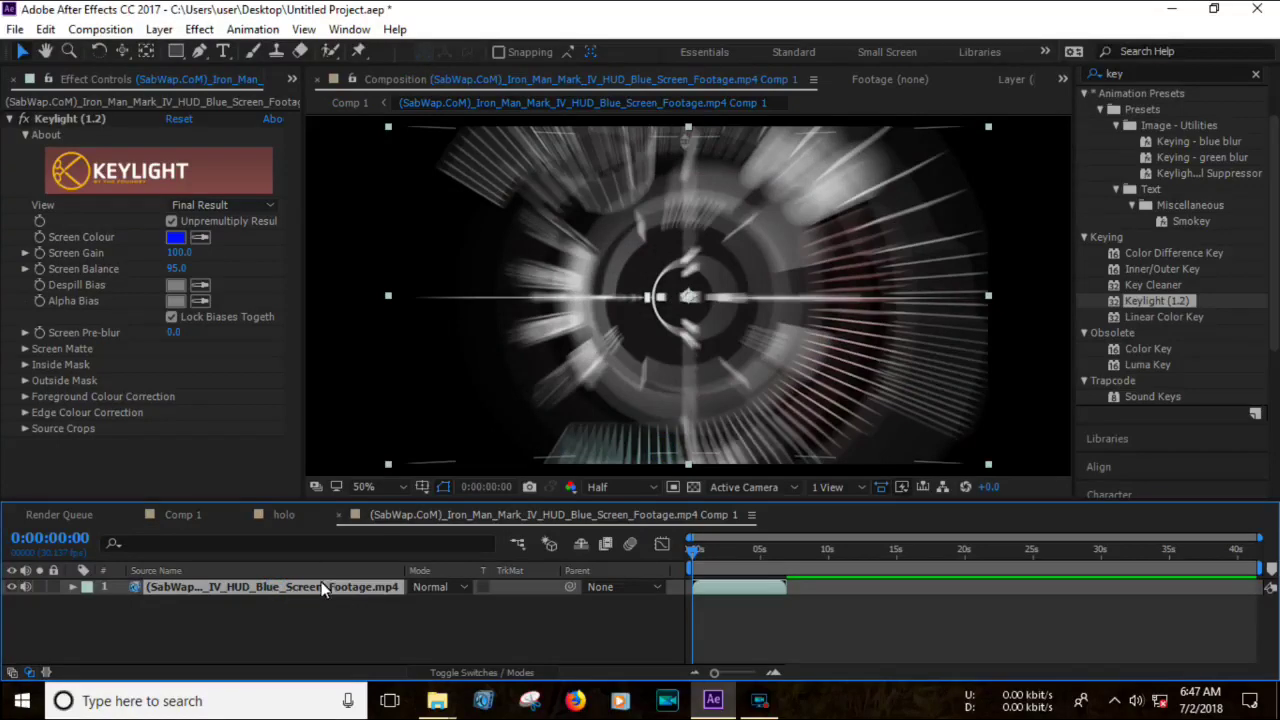
key("comma")
key("comma")
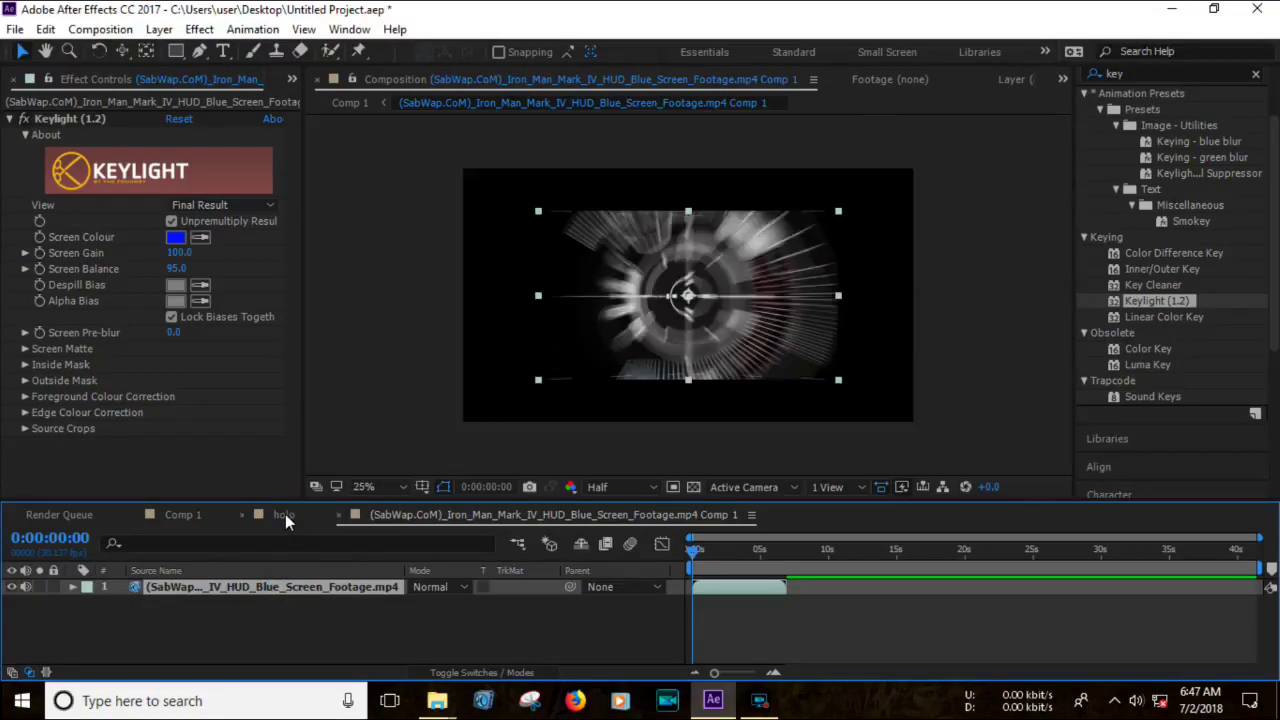
left_click(285, 516)
left_click(242, 515)
left_click(186, 516)
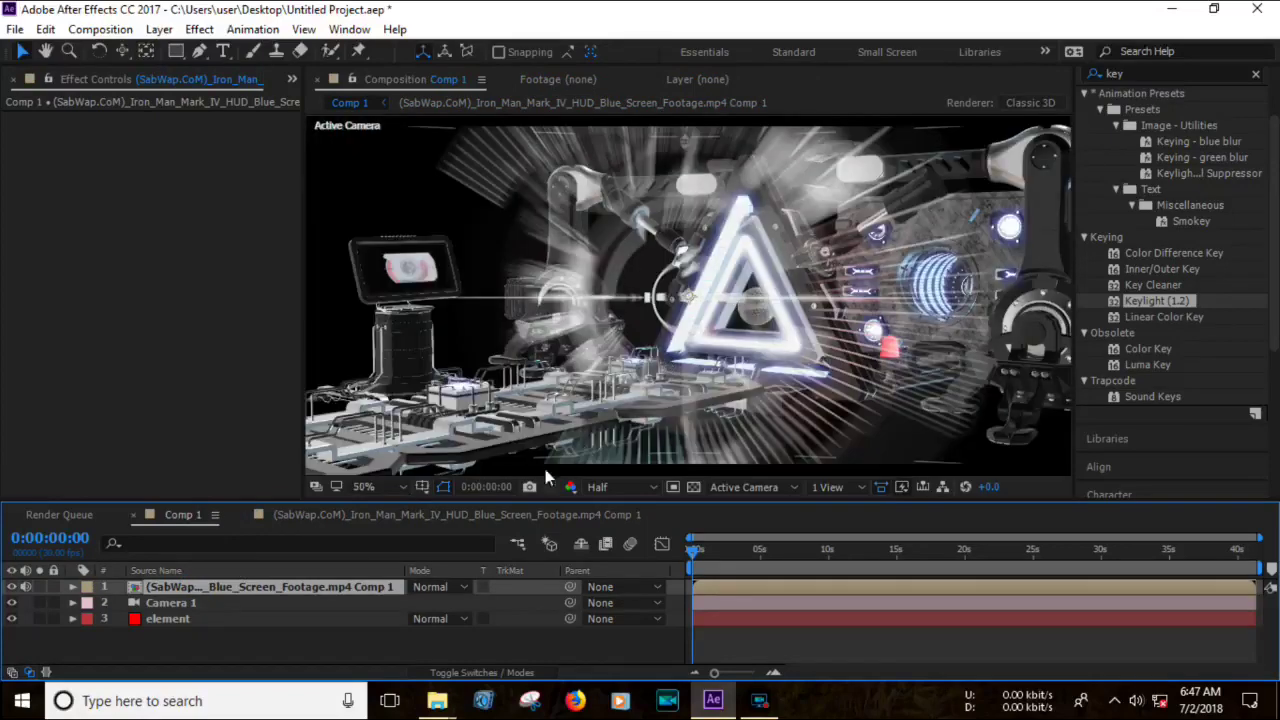
left_click(352, 517)
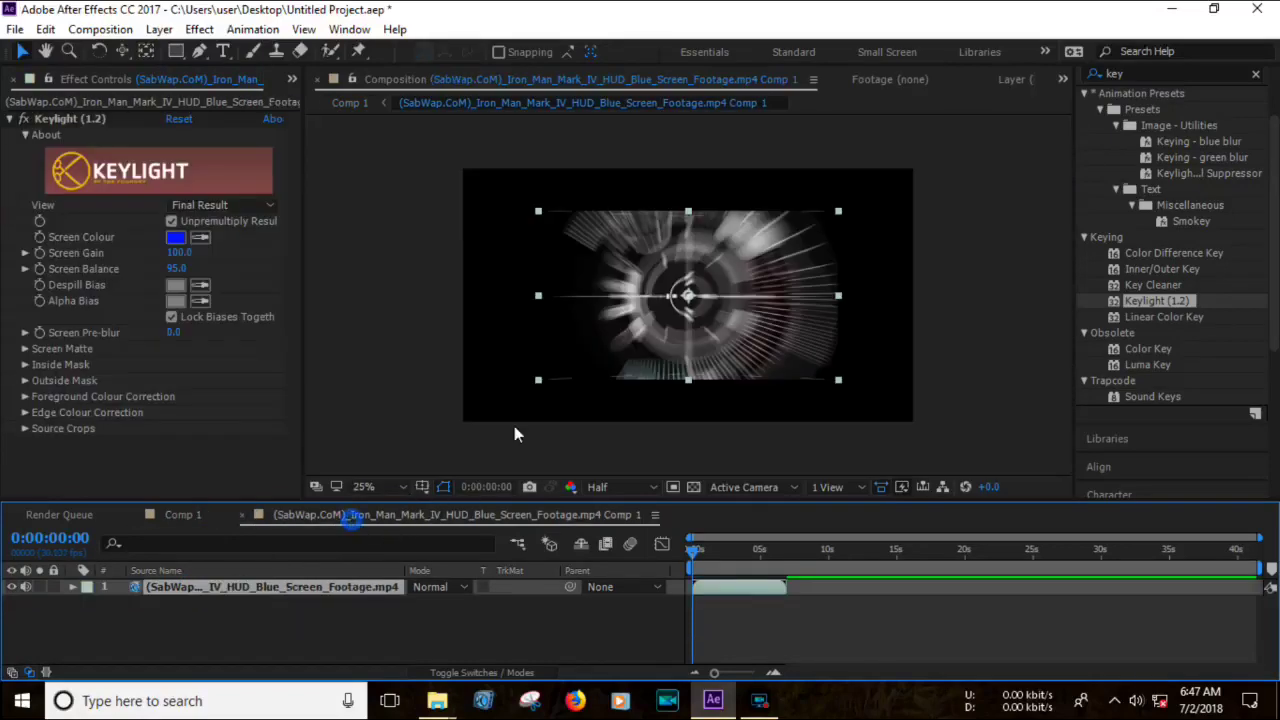
Scale the HUD footage to 135% and add a new near-black solid layer.
key("s")
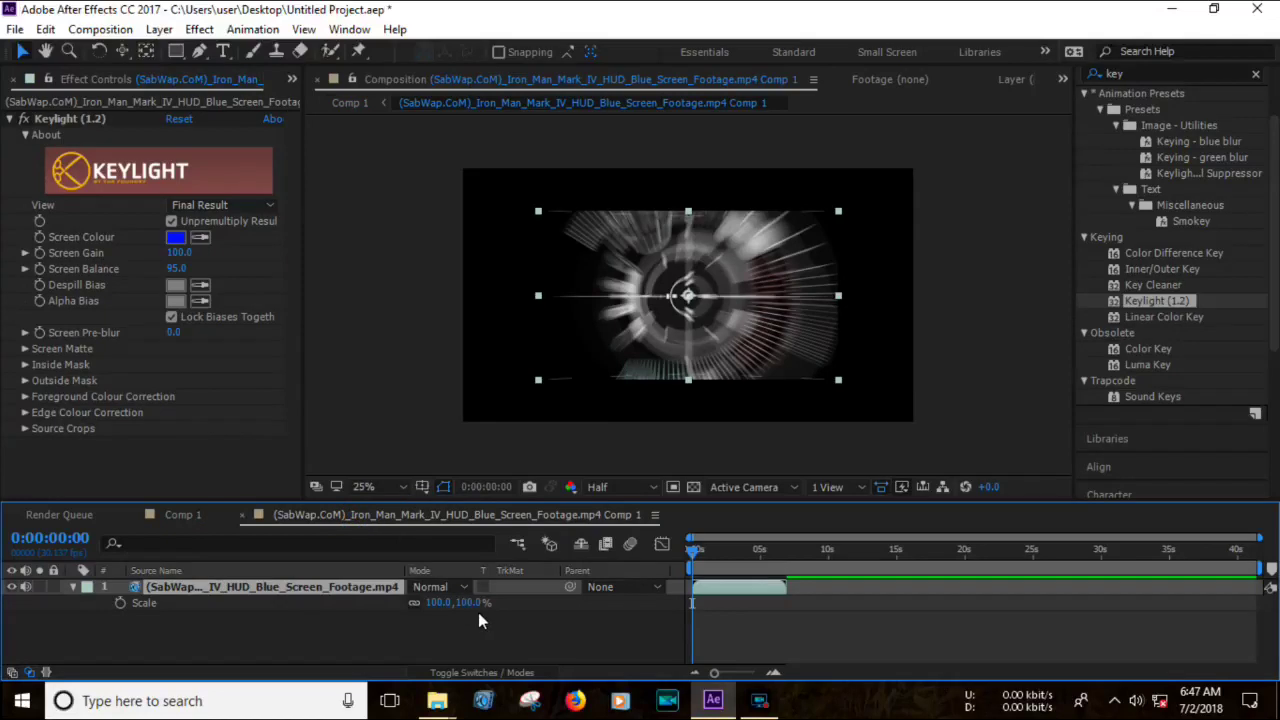
left_click_drag(470, 607, 507, 602)
right_click(349, 626)
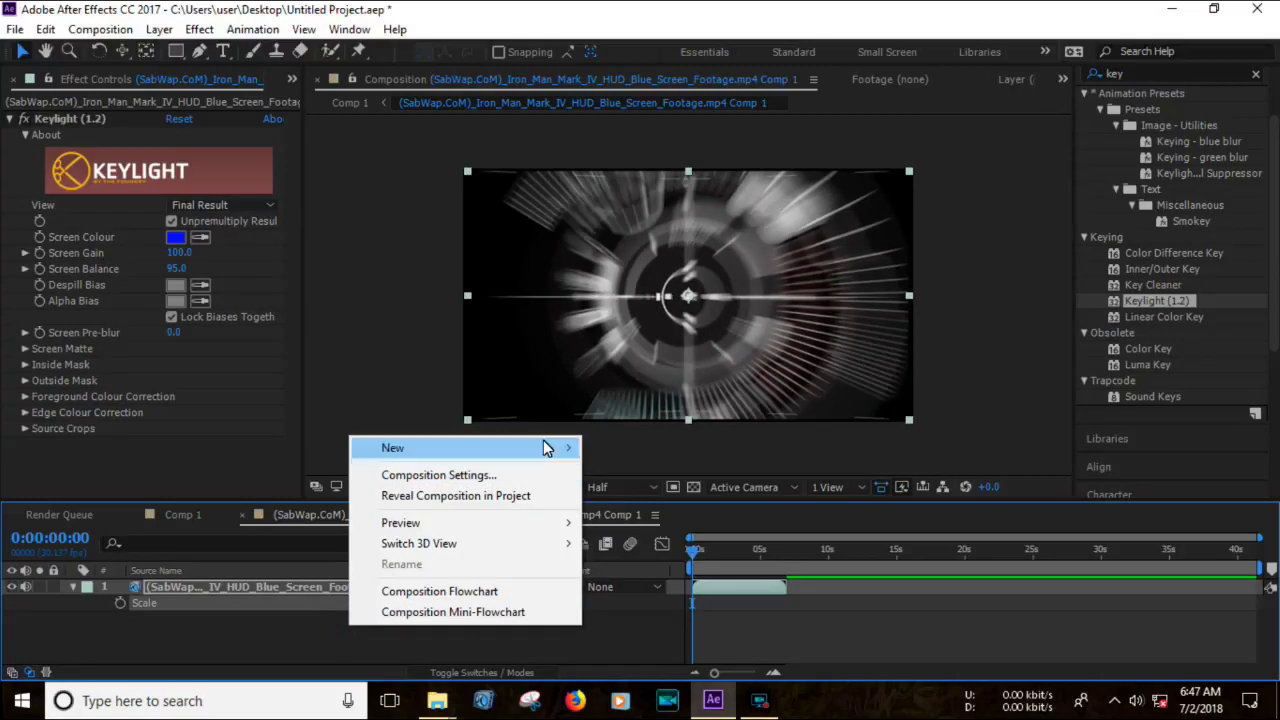
mouse_move(546, 448)
left_click(662, 495)
left_click(502, 460)
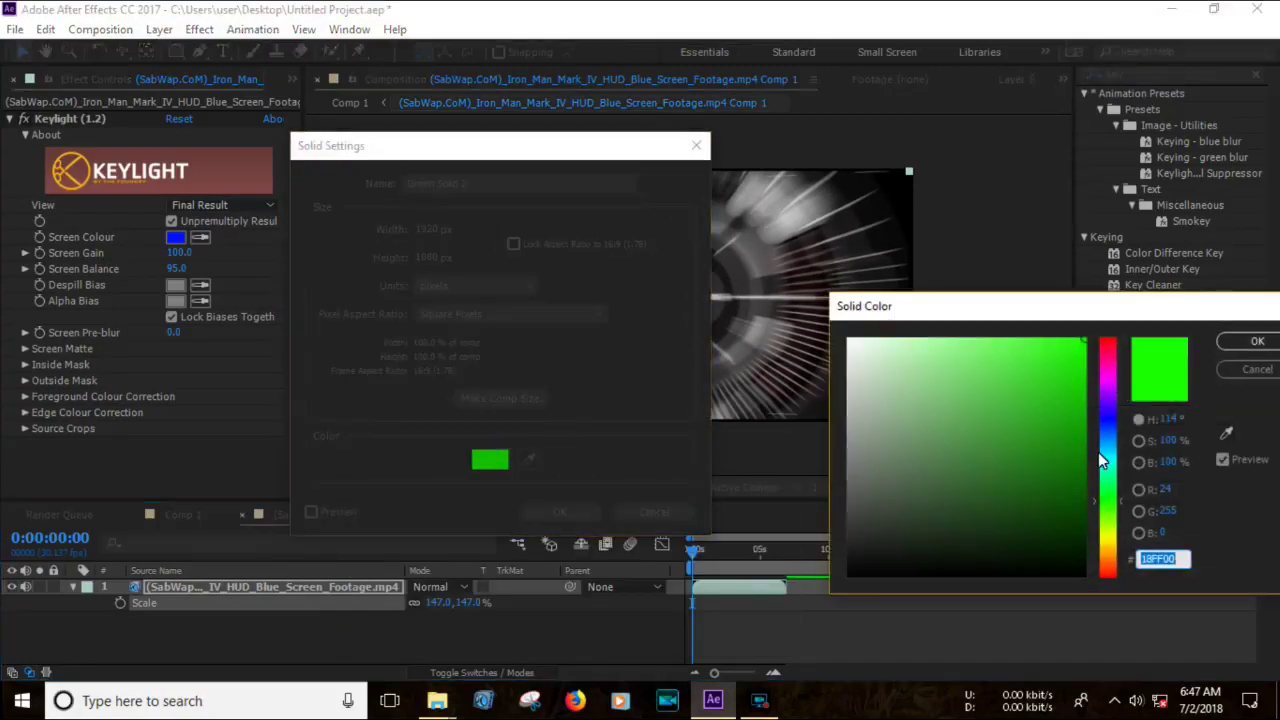
mouse_move(930, 384)
left_mouse_down()
mouse_move(972, 381)
mouse_move(850, 571)
left_mouse_up()
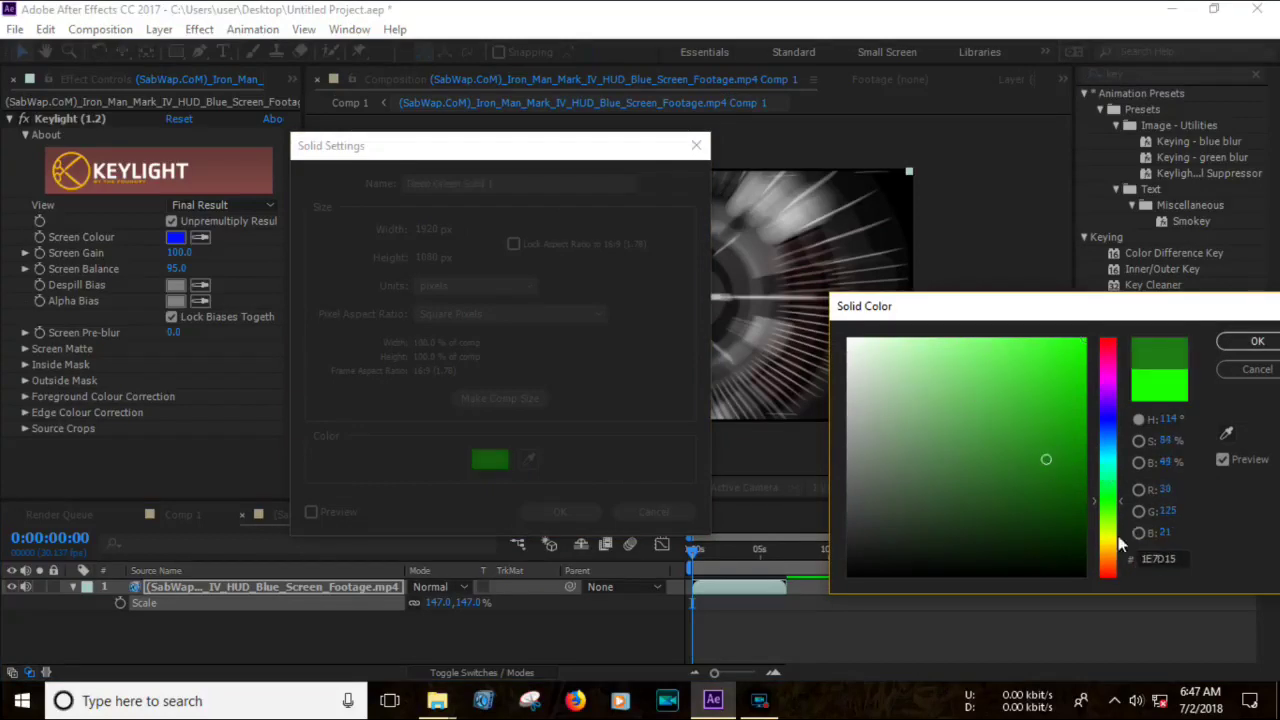
left_click(1257, 341)
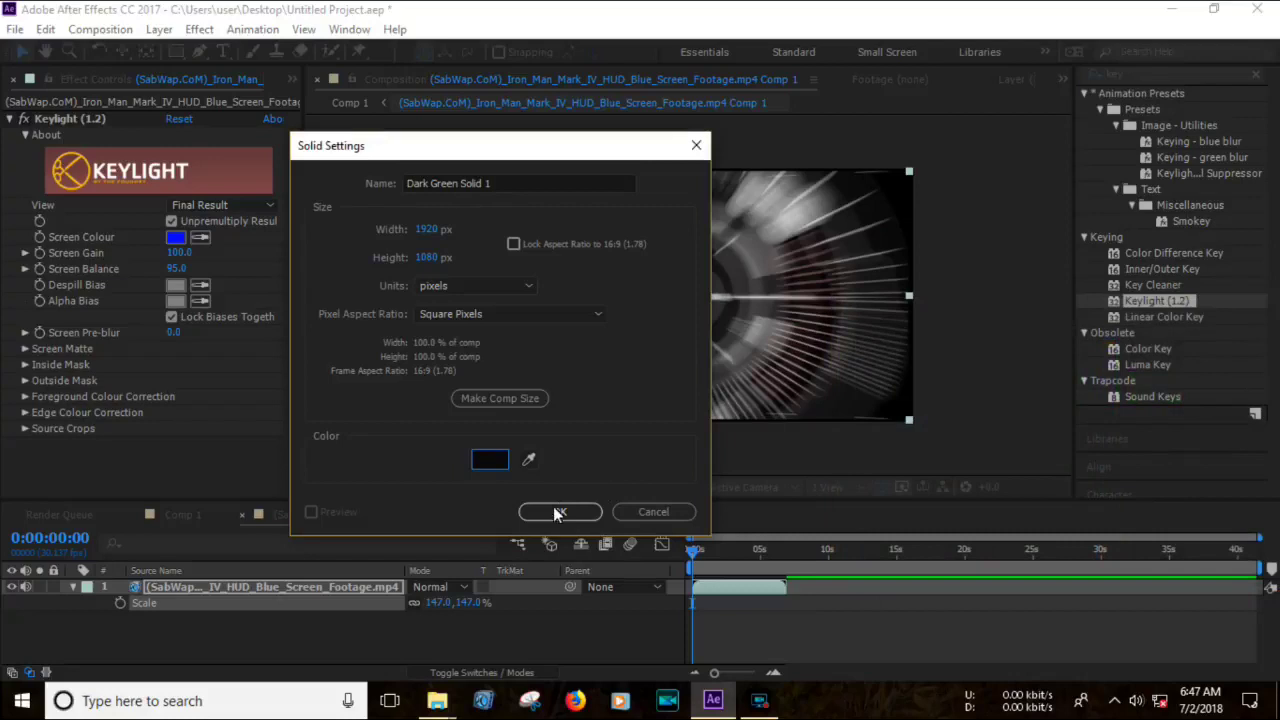
left_click(558, 513)
Move the dark solid below the HUD footage and reselect the footage layer.
left_click_drag(238, 586, 168, 618)
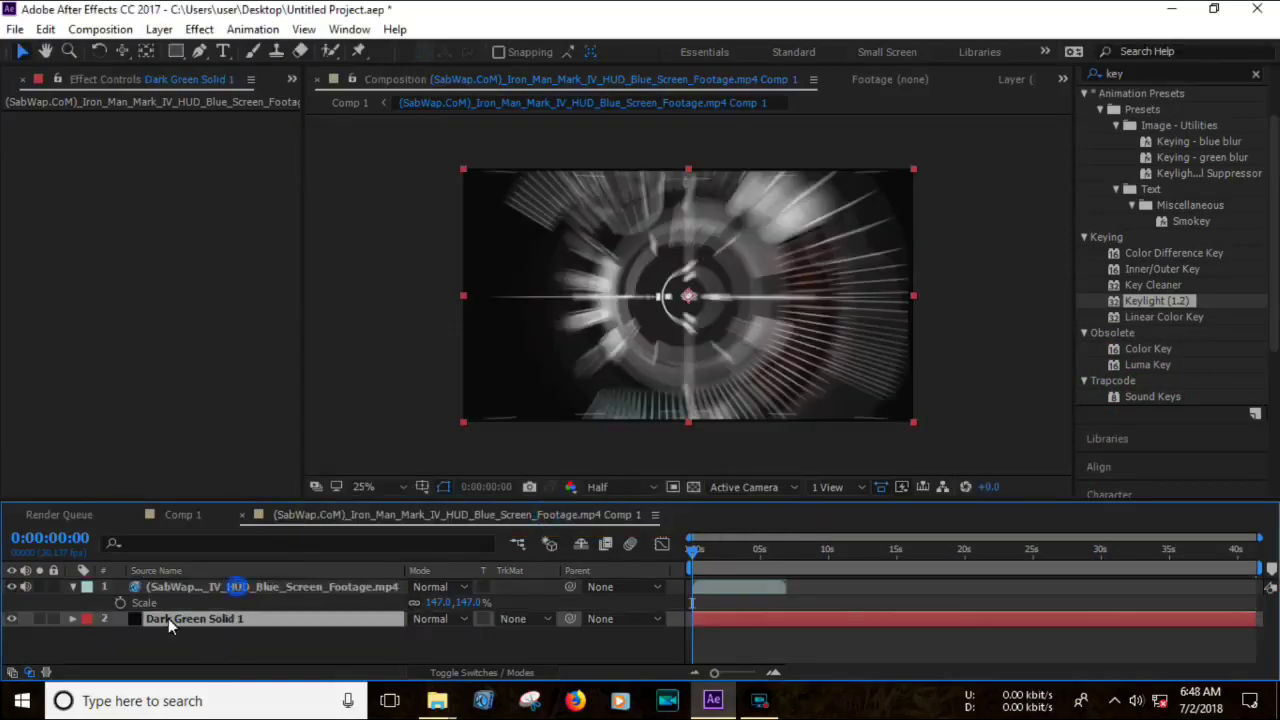
left_click(71, 588)
left_click(217, 588)
key("ctrl+alt+shift+e")
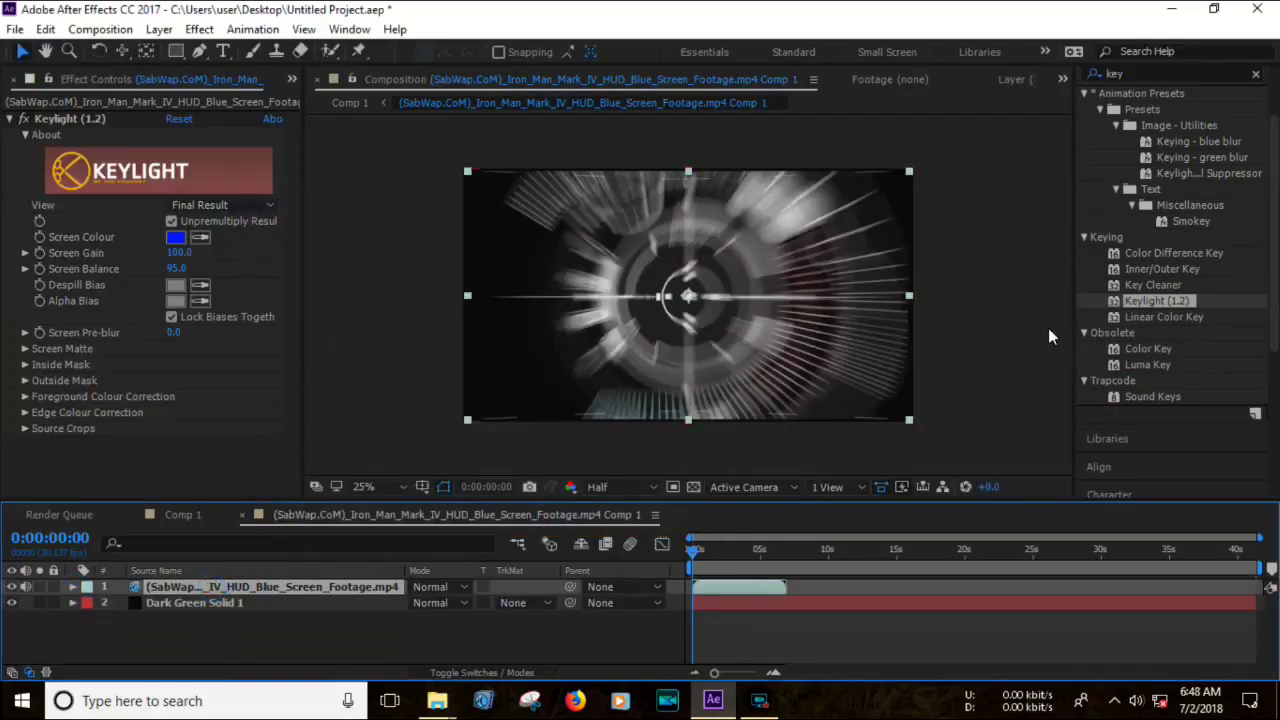
Apply Tint to the HUD footage with Map Black To set to violet 8400FF.
scroll(1155, 126, "up", 2)
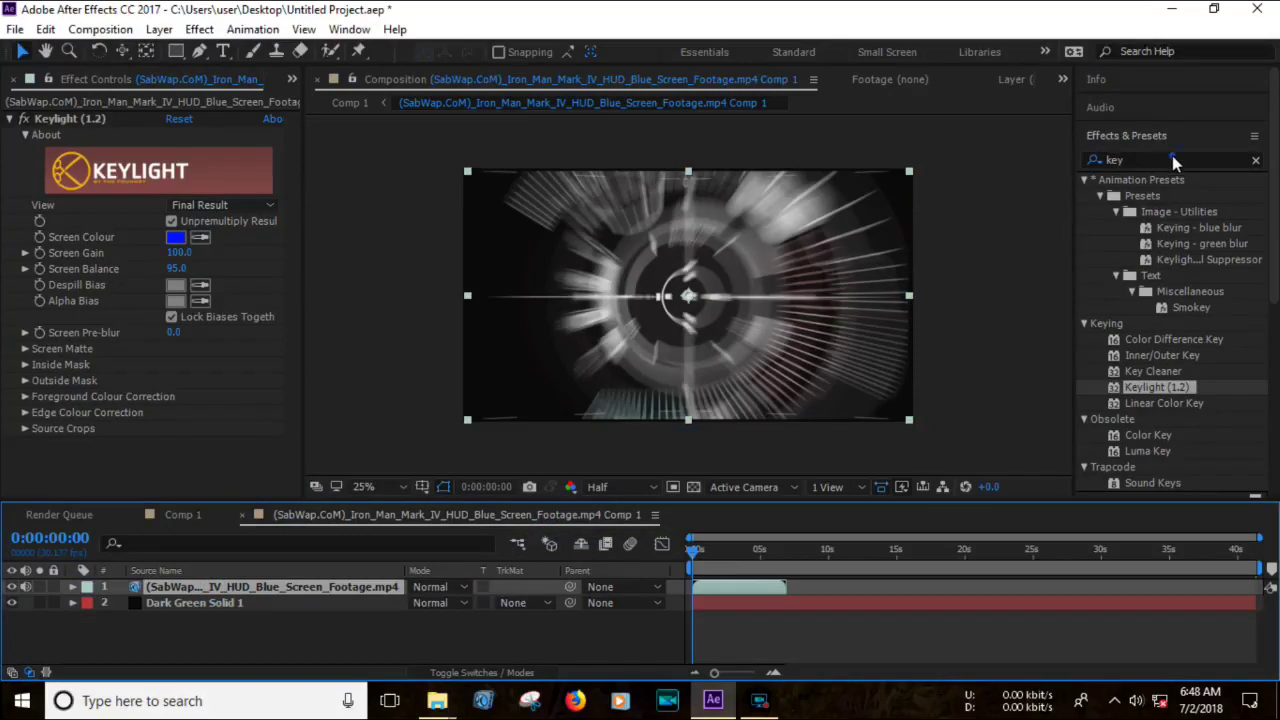
left_click(1172, 160)
type("tint")
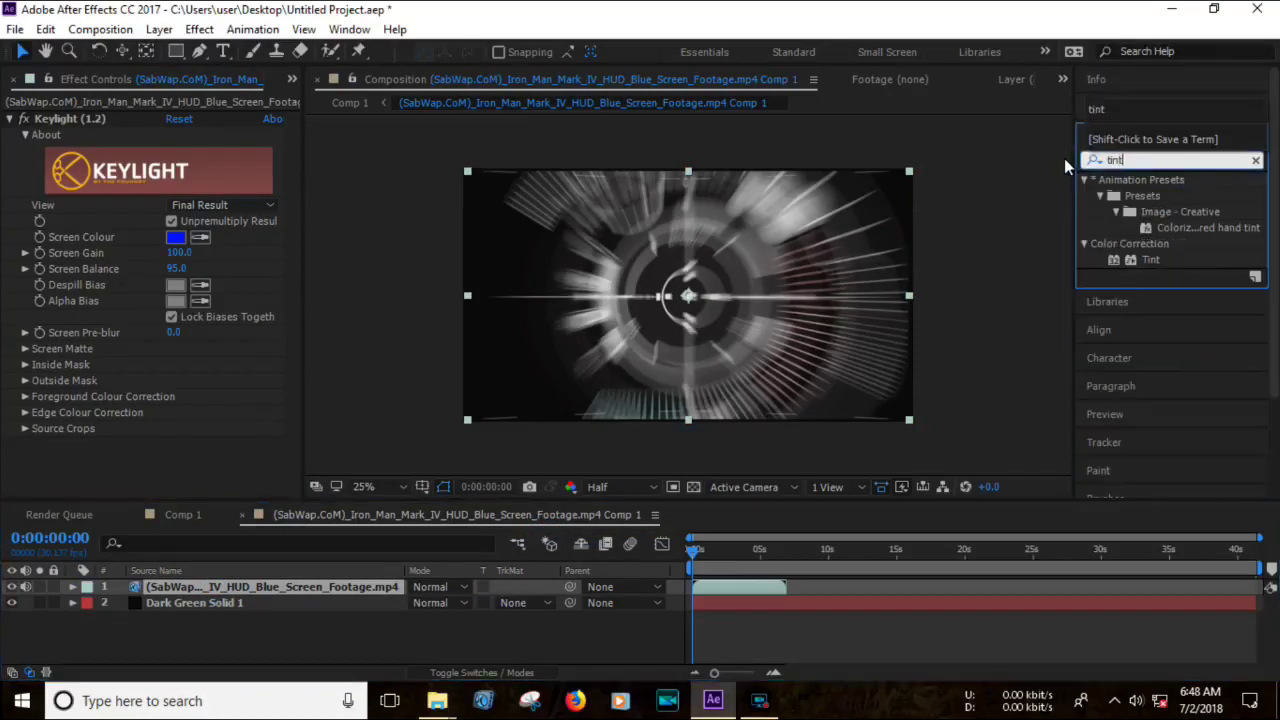
left_click_drag(1151, 259, 723, 594)
left_click(176, 441)
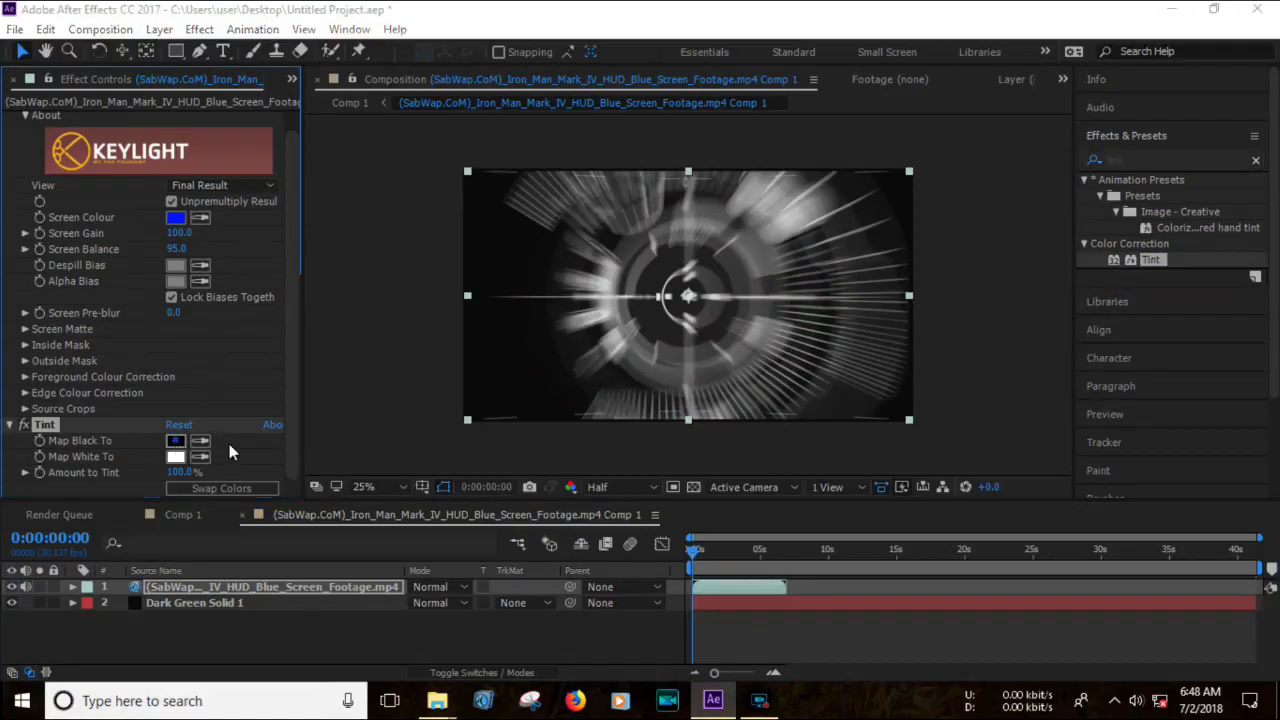
left_click(1107, 426)
left_click(1084, 340)
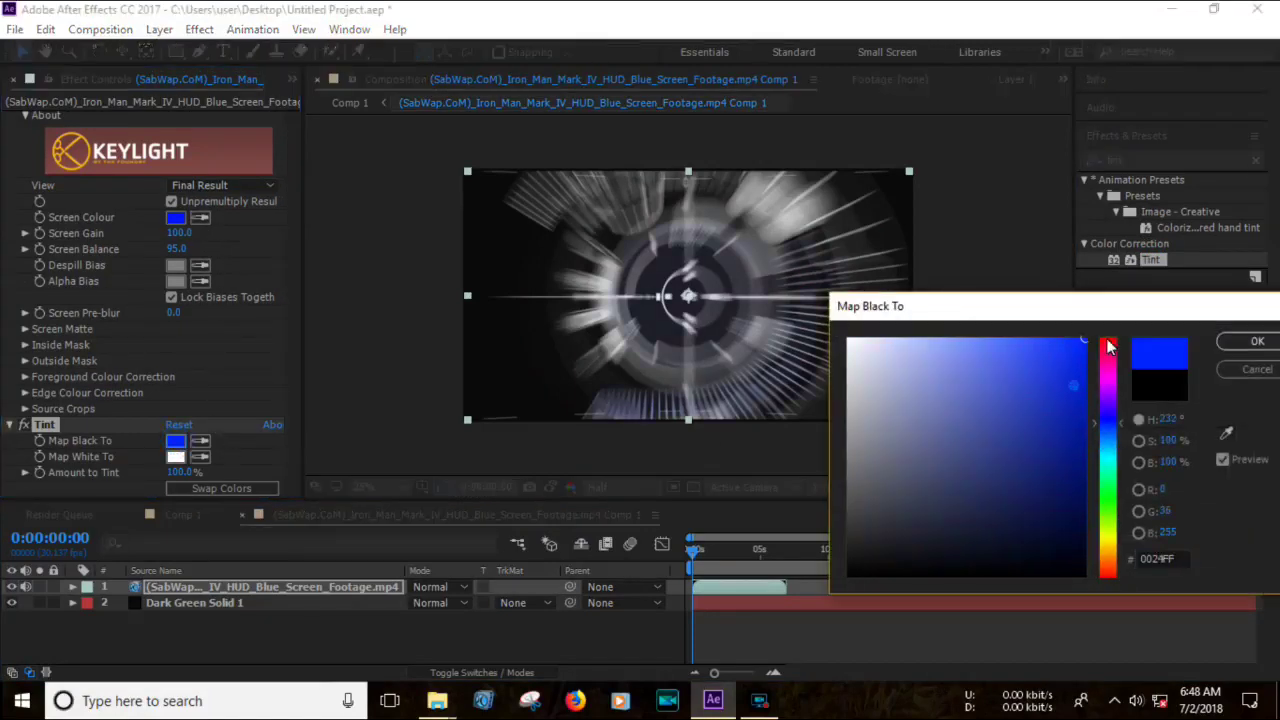
left_click_drag(1114, 408, 1108, 396)
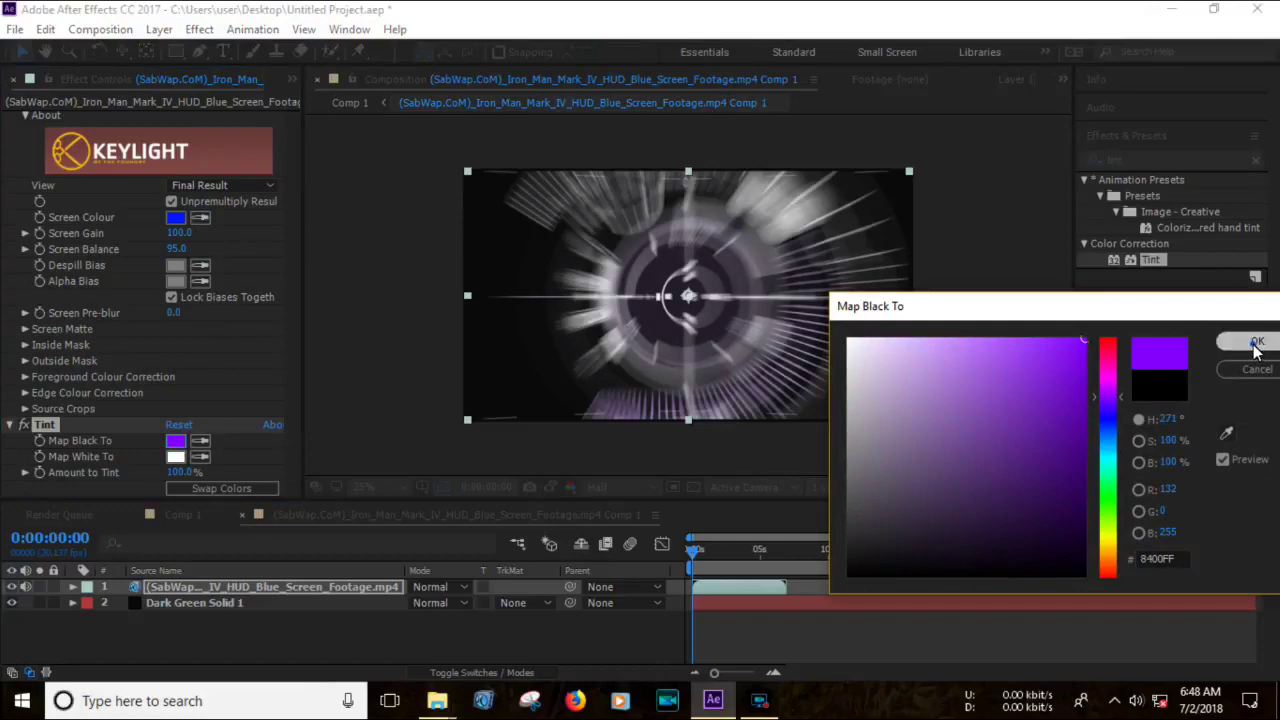
left_click(1256, 343)
Set the Tint's Map White To cyan and return to Comp 1.
left_click(176, 457)
left_click(1110, 450)
left_click(1056, 393)
left_click(1257, 341)
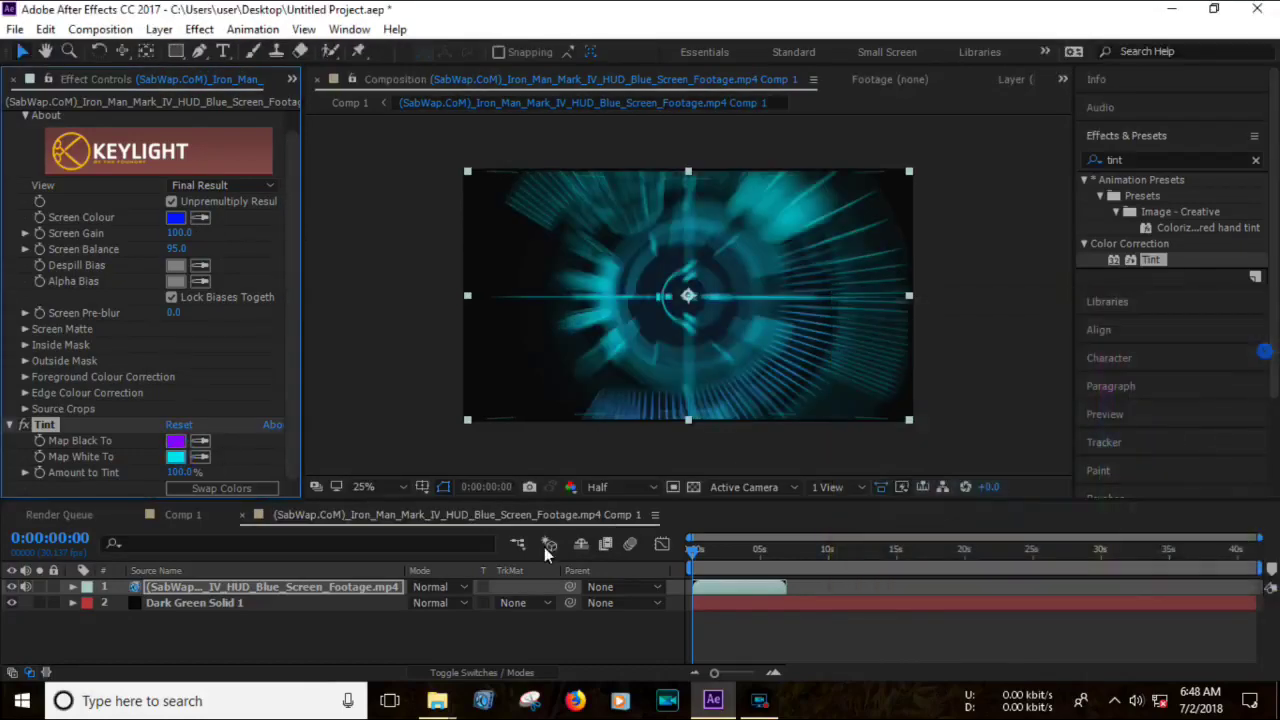
left_click(164, 515)
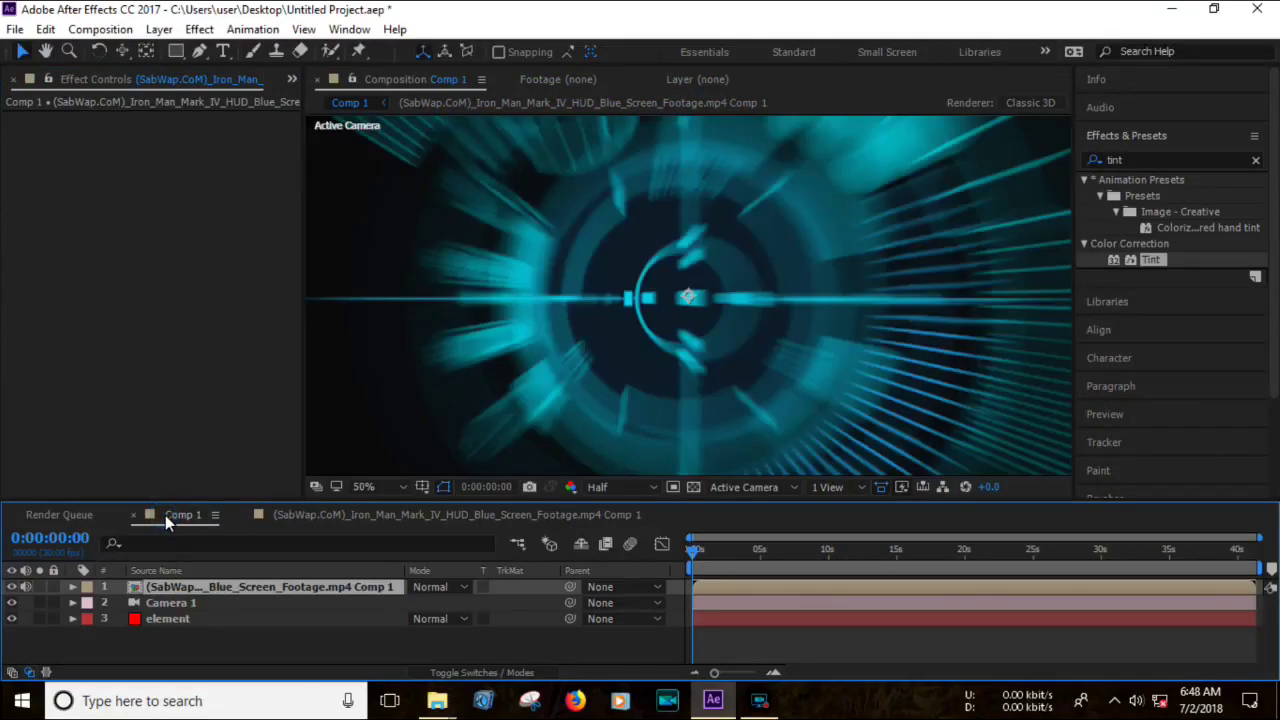
Check the monitor in Comp 1, then tint the precomp's dark solid blue-violet.
left_click(11, 587)
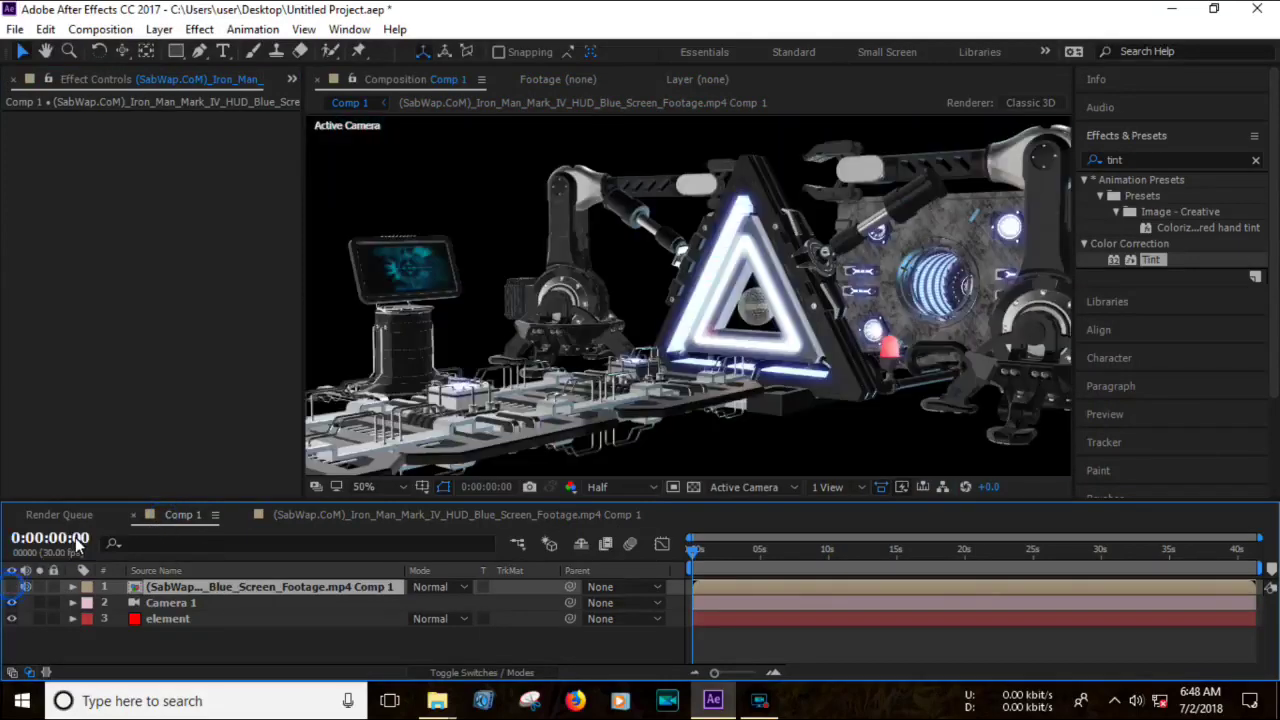
left_click_drag(689, 556, 778, 558)
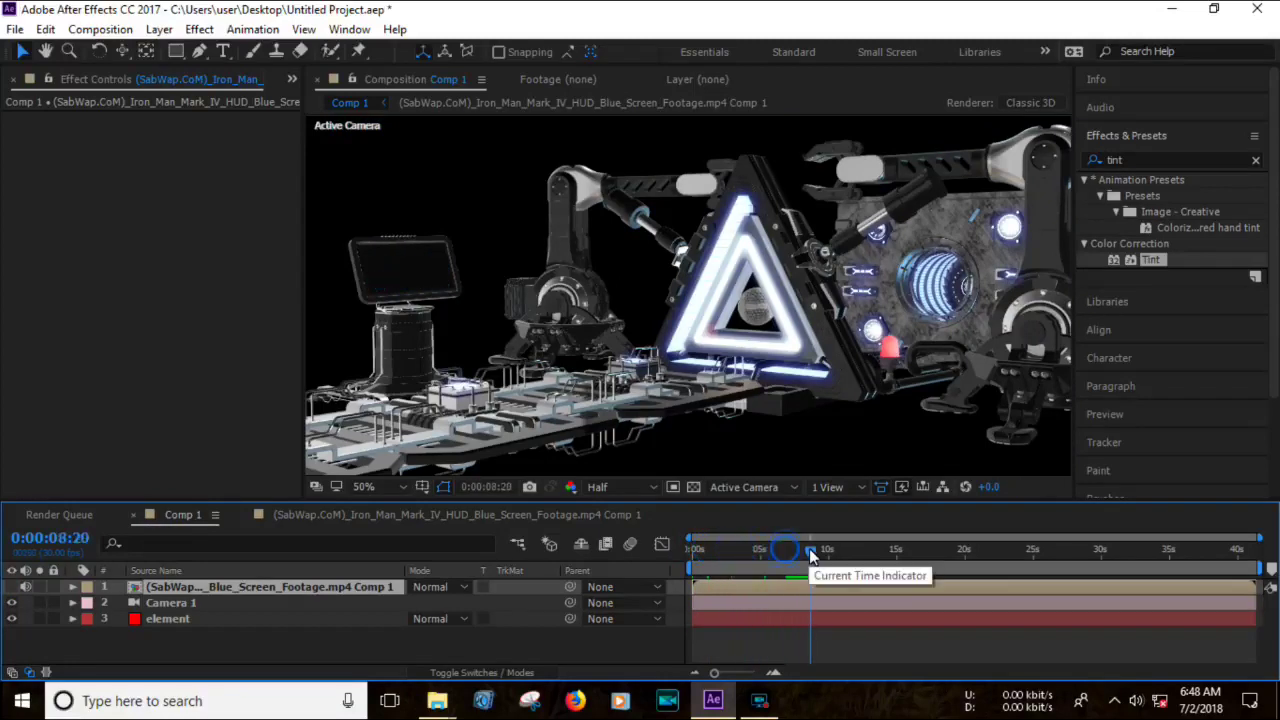
left_click(330, 515)
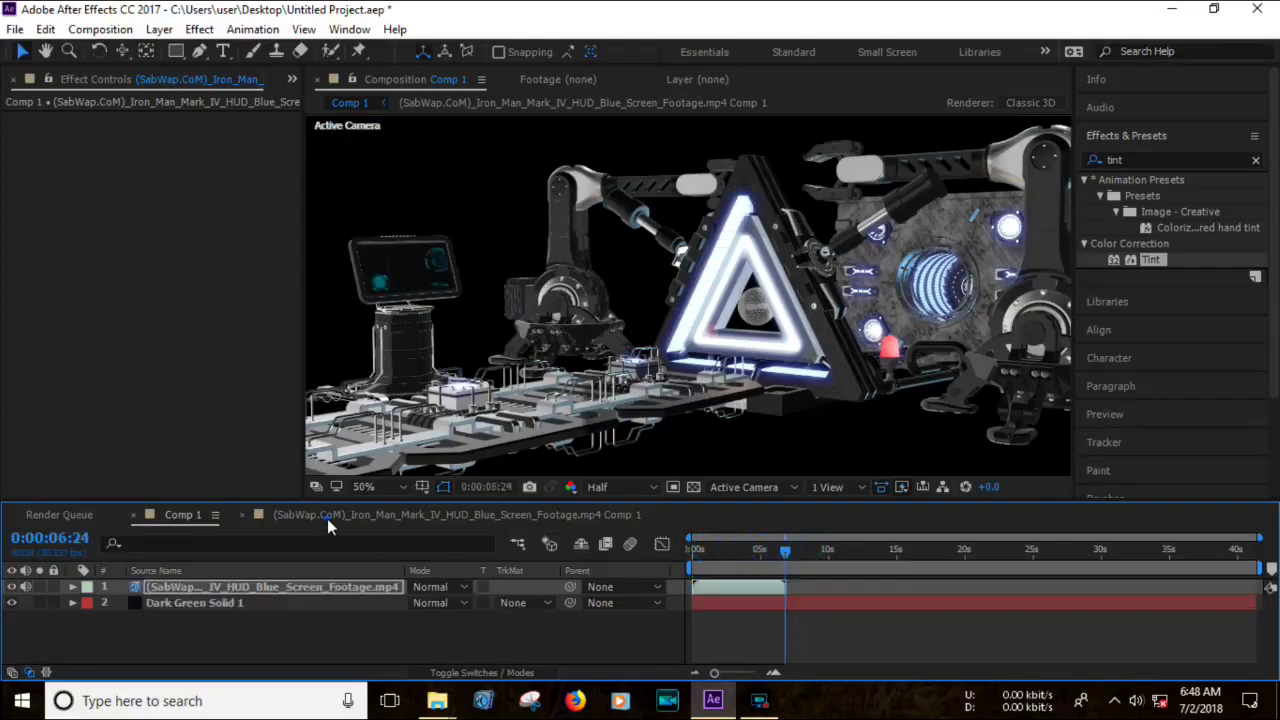
left_click(216, 604)
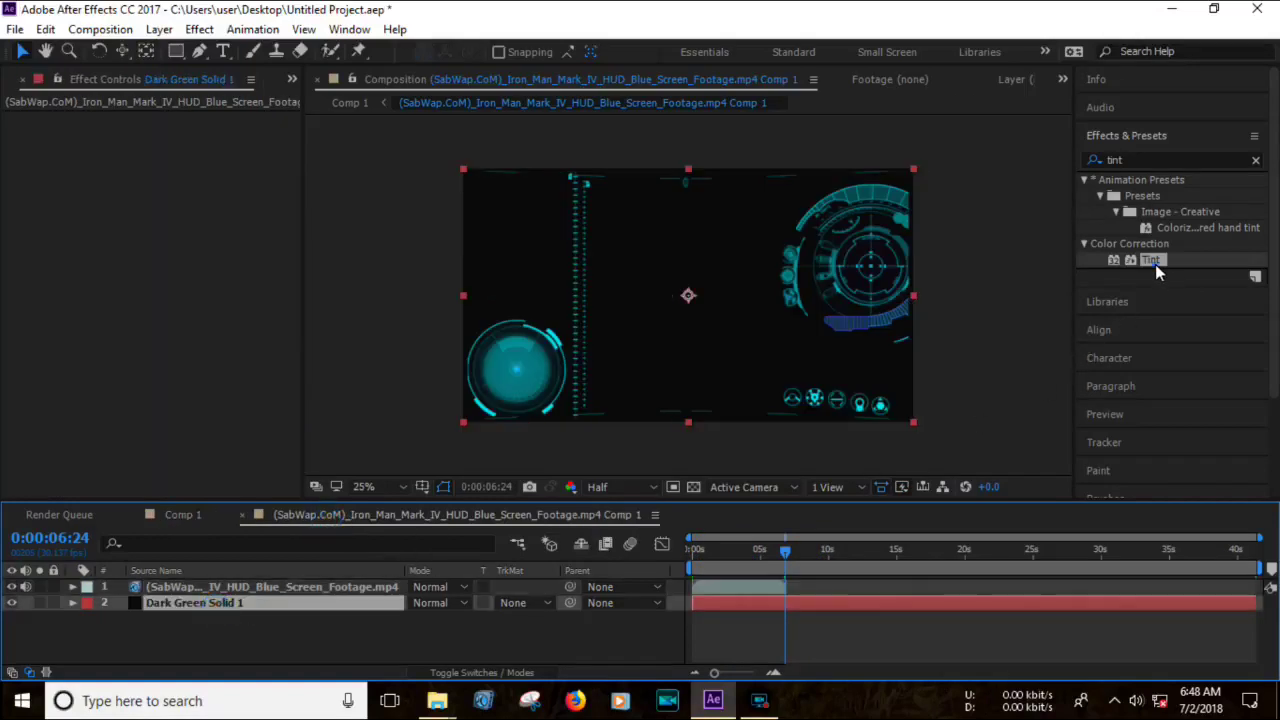
left_click_drag(1150, 260, 316, 610)
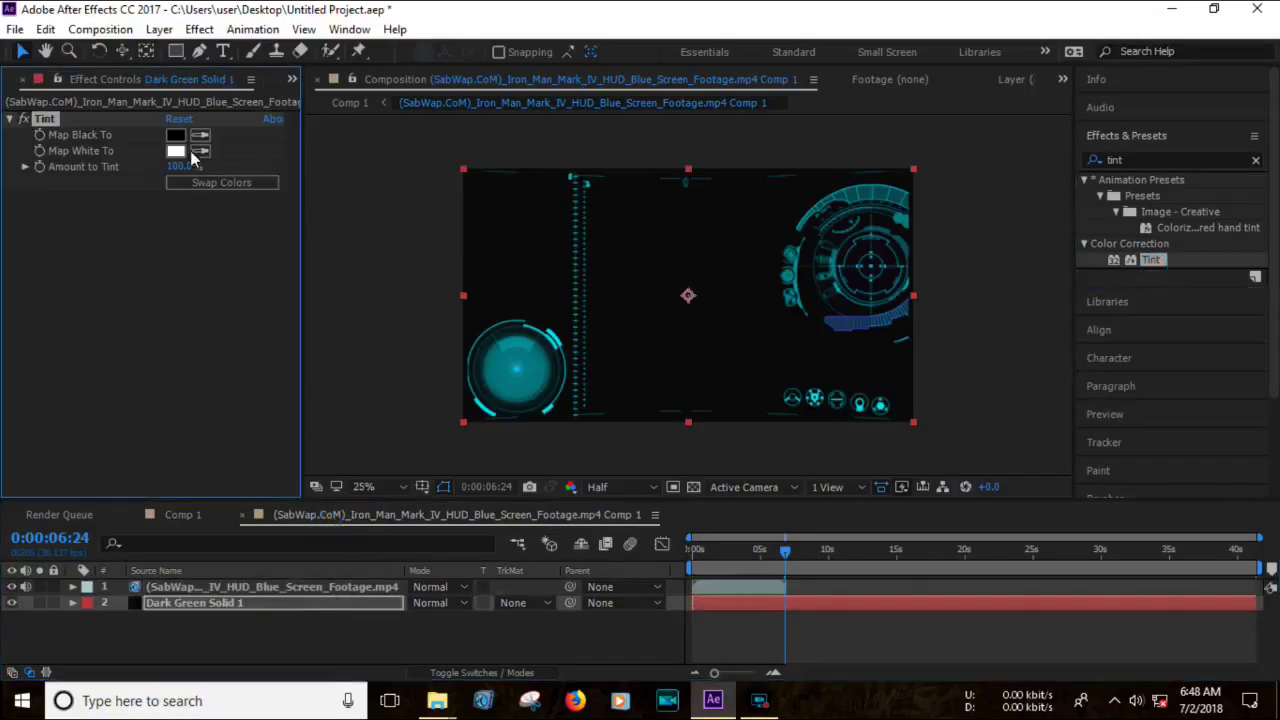
left_click(175, 134)
left_click(1026, 503)
key("Return")
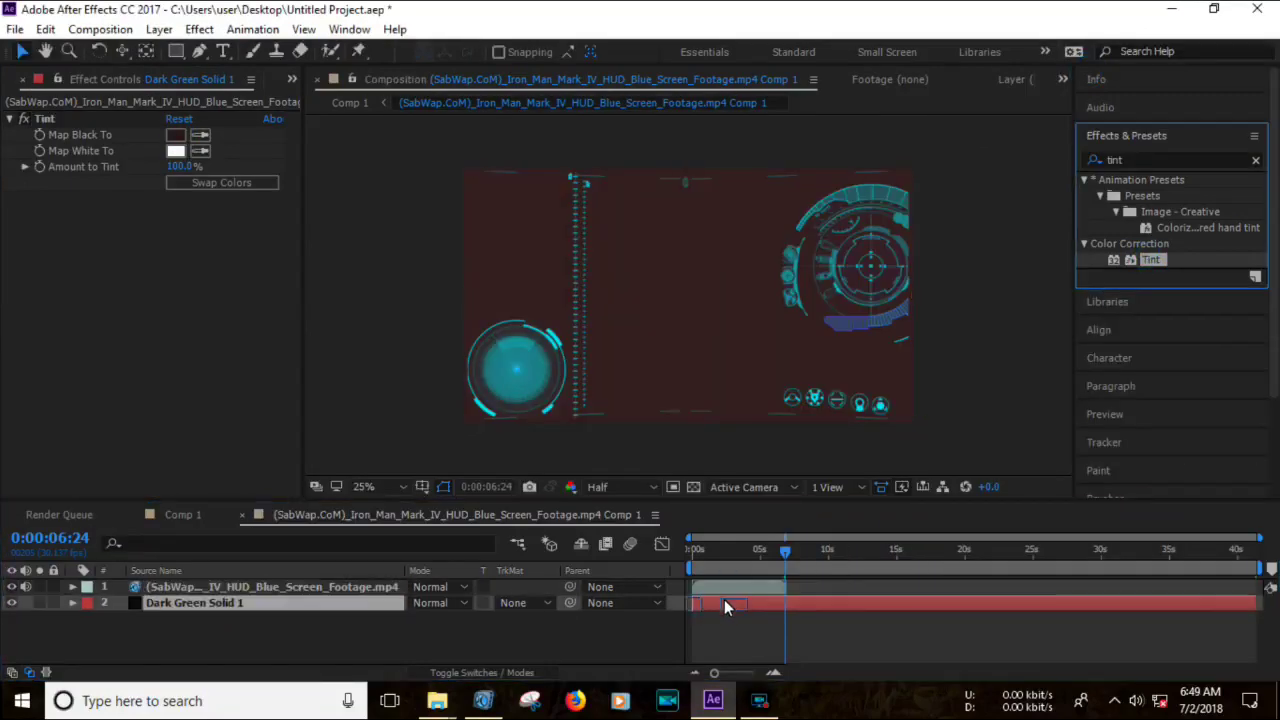
left_click(175, 134)
left_click(1048, 422)
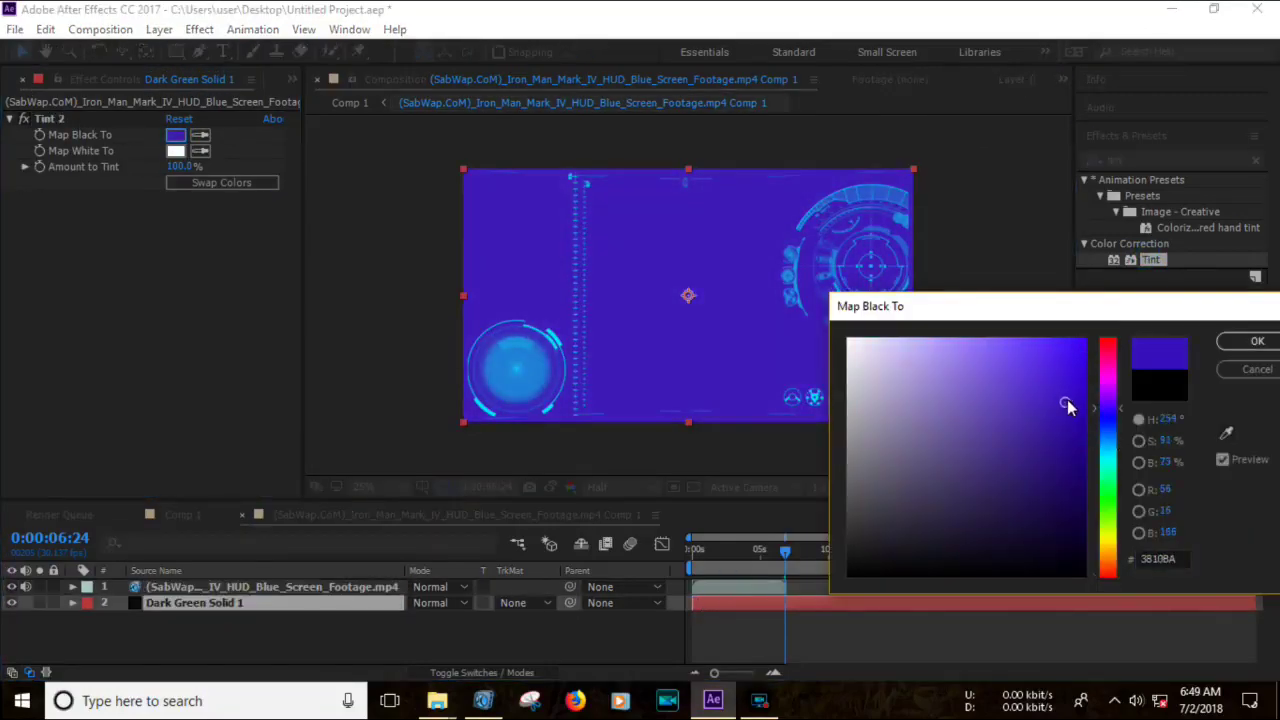
left_click(1257, 341)
Duplicate the tinted solid and map the duplicate's black to pale lavender.
key("ctrl+d")
left_click(175, 134)
left_click(903, 380)
key("Return")
Mask the lavender solid with a centred ellipse, feather 437 px and expansion 189 px.
left_click(176, 51)
left_click_drag(595, 222, 787, 382)
key("s")
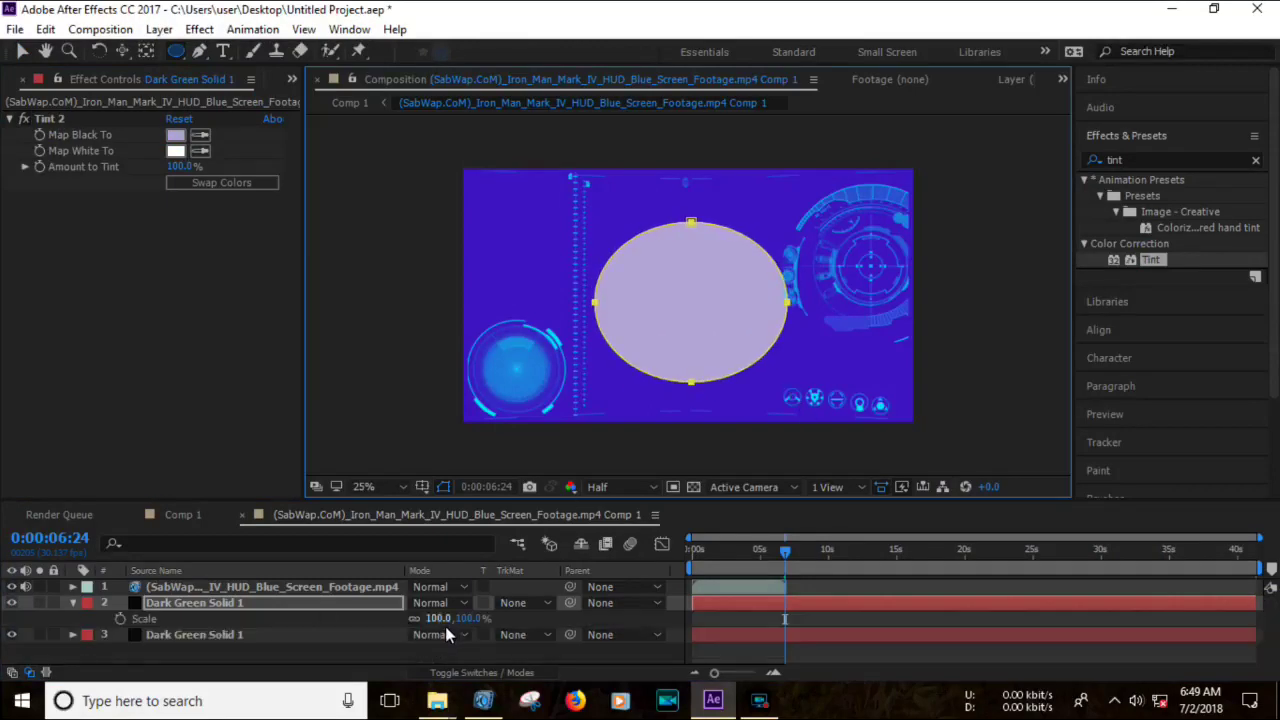
key("f")
left_click_drag(440, 634, 838, 641)
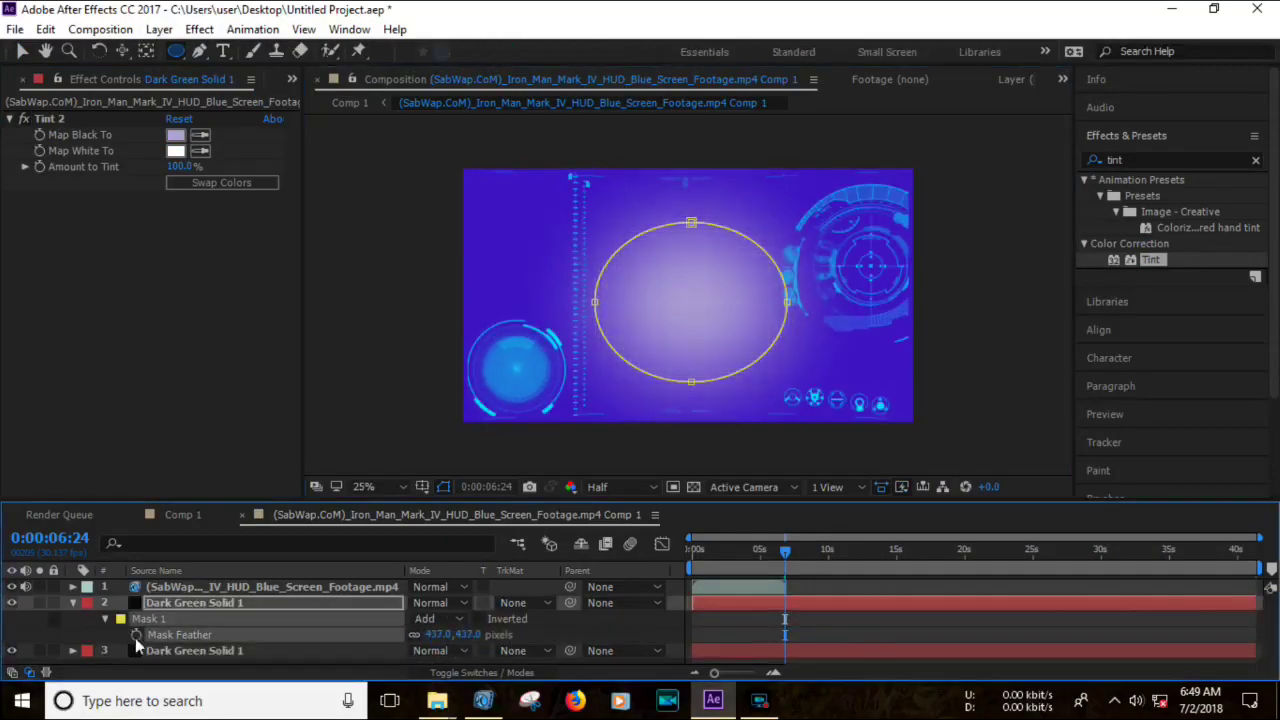
left_click(104, 619)
left_click_drag(421, 655, 560, 656)
Change the bottom solid's Map Black To colour to muted purple 634EA8.
left_click(175, 134)
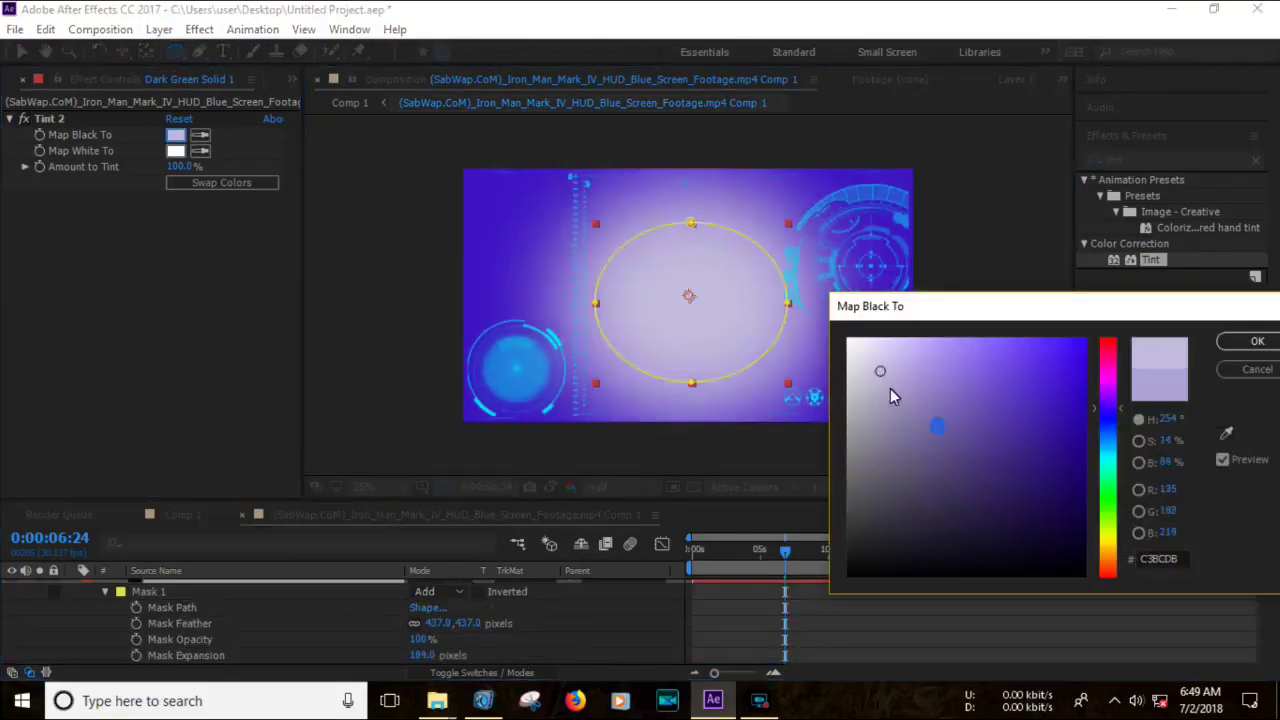
left_click(1257, 341)
left_click(194, 618)
left_click(175, 134)
mouse_move(991, 431)
left_mouse_down()
mouse_move(974, 420)
mouse_move(934, 457)
left_mouse_up()
left_click(1257, 341)
Soften the upper solid's glow colour to 7D6DB3 and return to Comp 1.
left_click(183, 514)
left_click(394, 516)
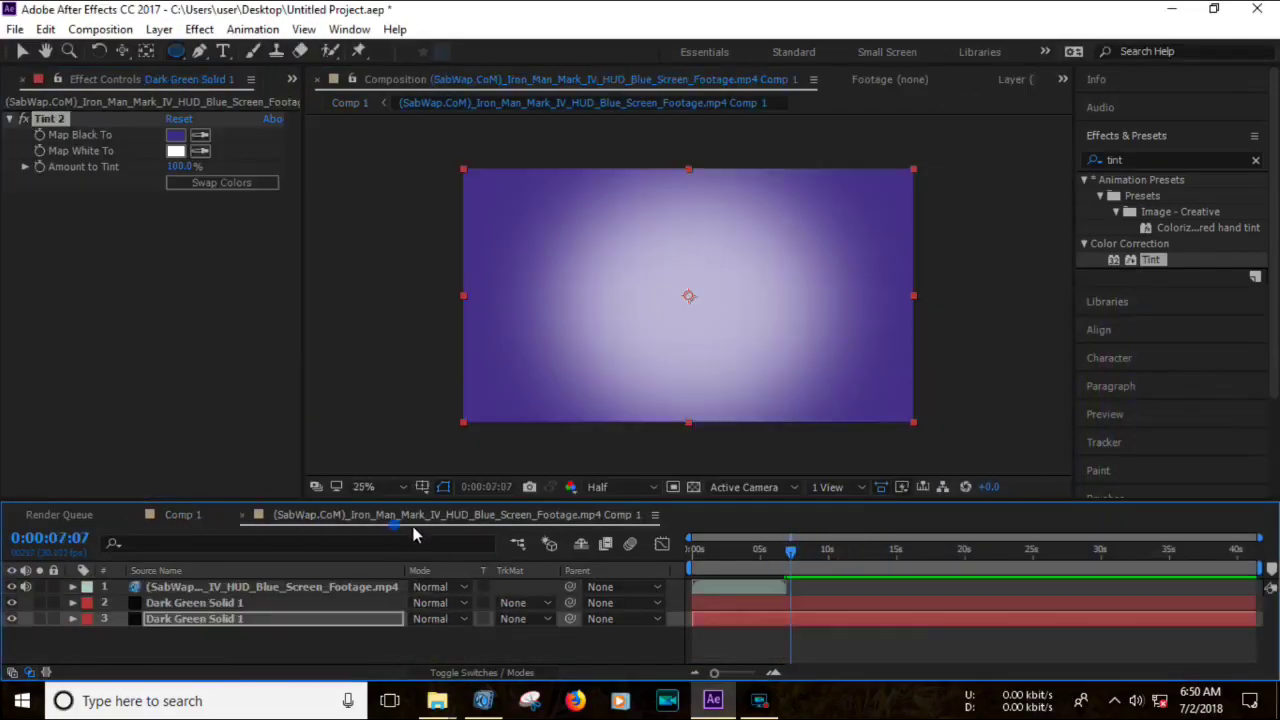
left_click(194, 602)
left_click(175, 134)
left_click_drag(886, 372, 940, 408)
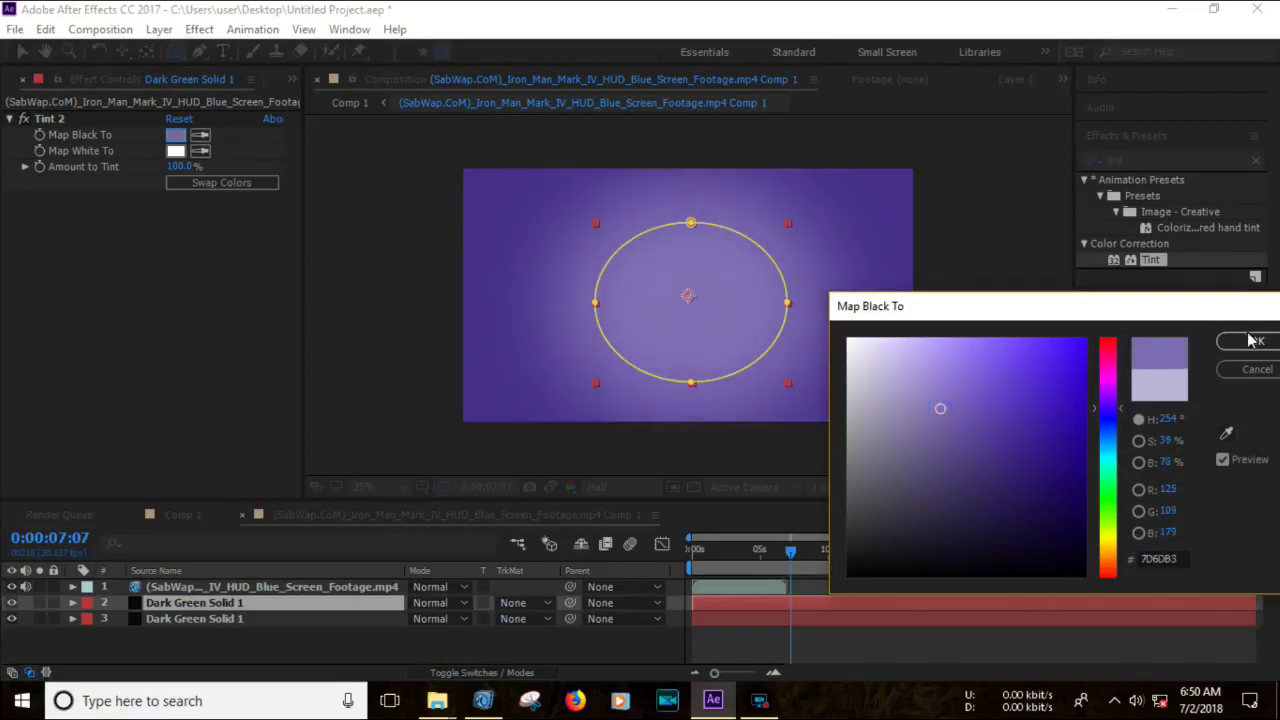
left_click(1254, 341)
left_click(183, 514)
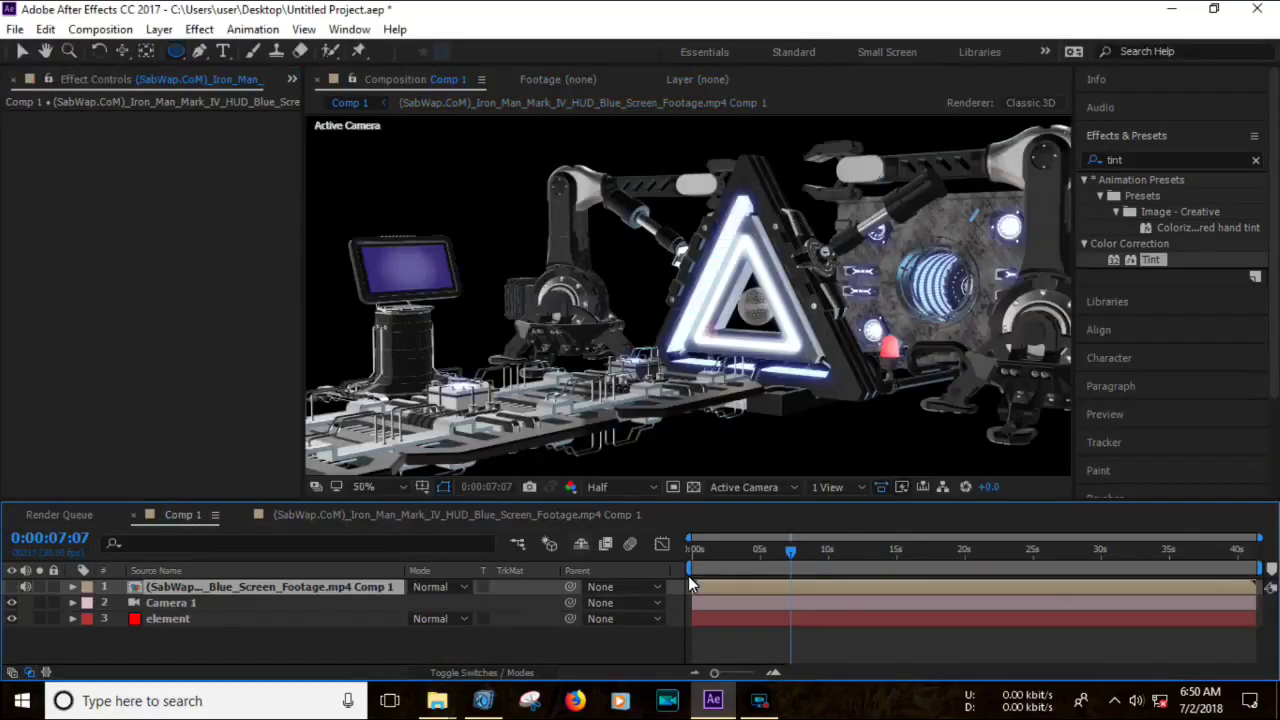
Add the room backdrop in Element's scene setup and orbit the camera to reframe.
left_click(160, 619)
left_click(94, 158)
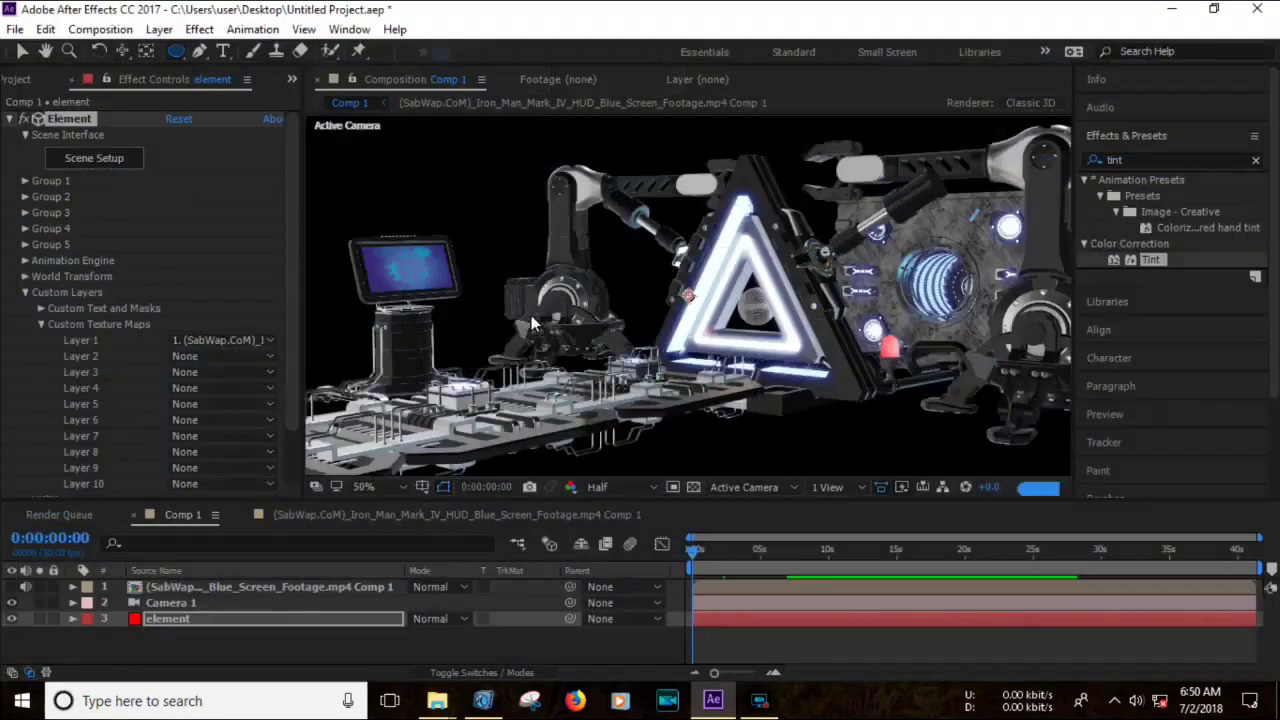
key("c")
left_click(25, 134)
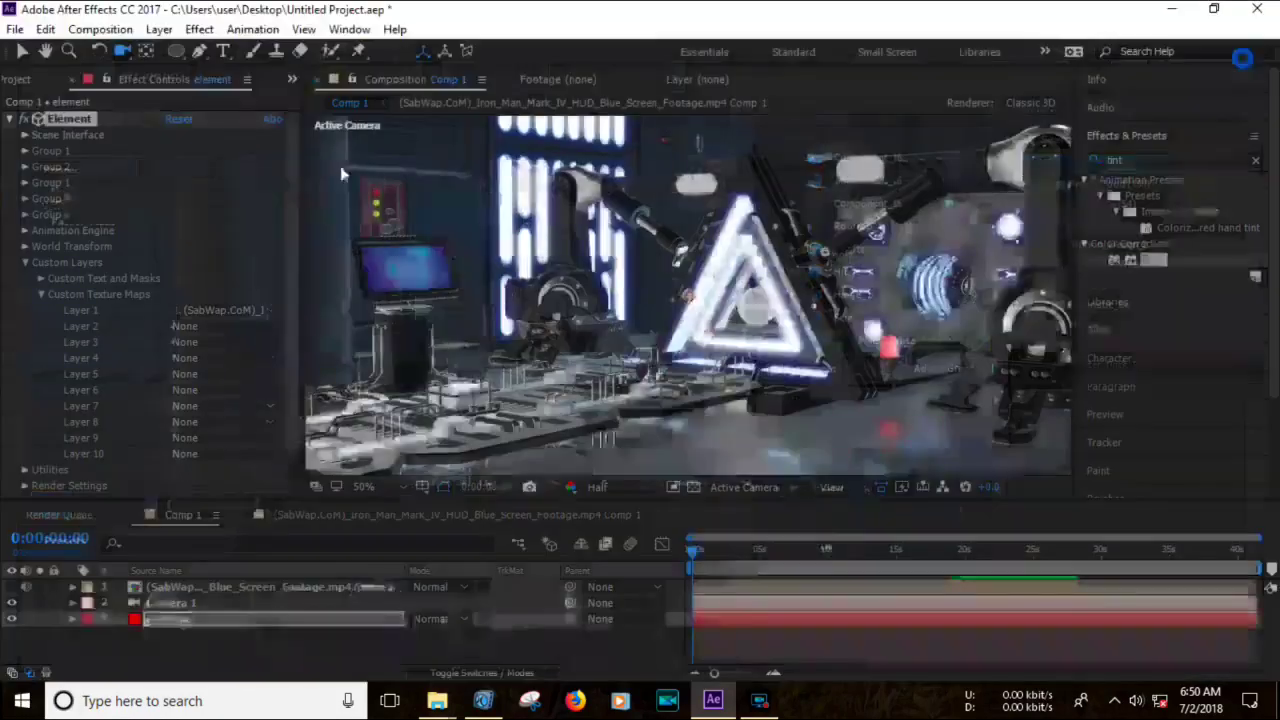
mouse_move(832, 435)
left_mouse_down()
mouse_move(821, 398)
mouse_move(784, 396)
left_mouse_up()
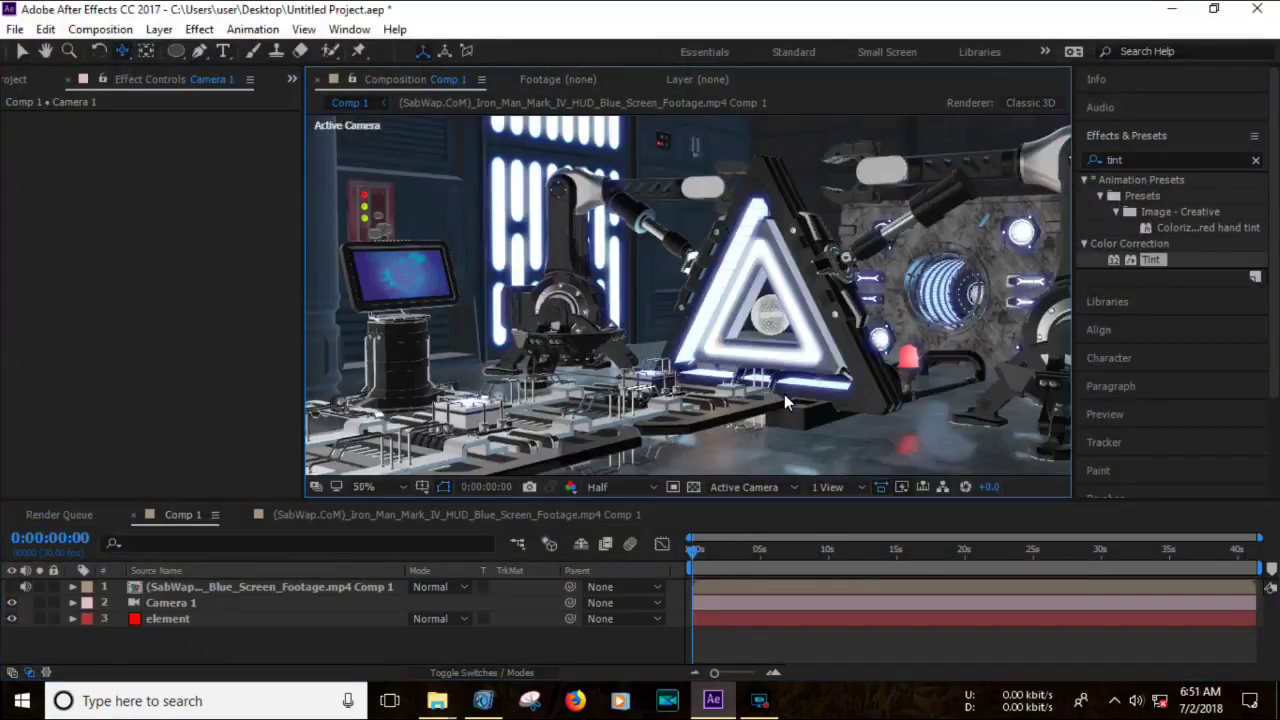
Create a solid named 'saber' and apply Video Copilot's Saber effect to it.
right_click(196, 660)
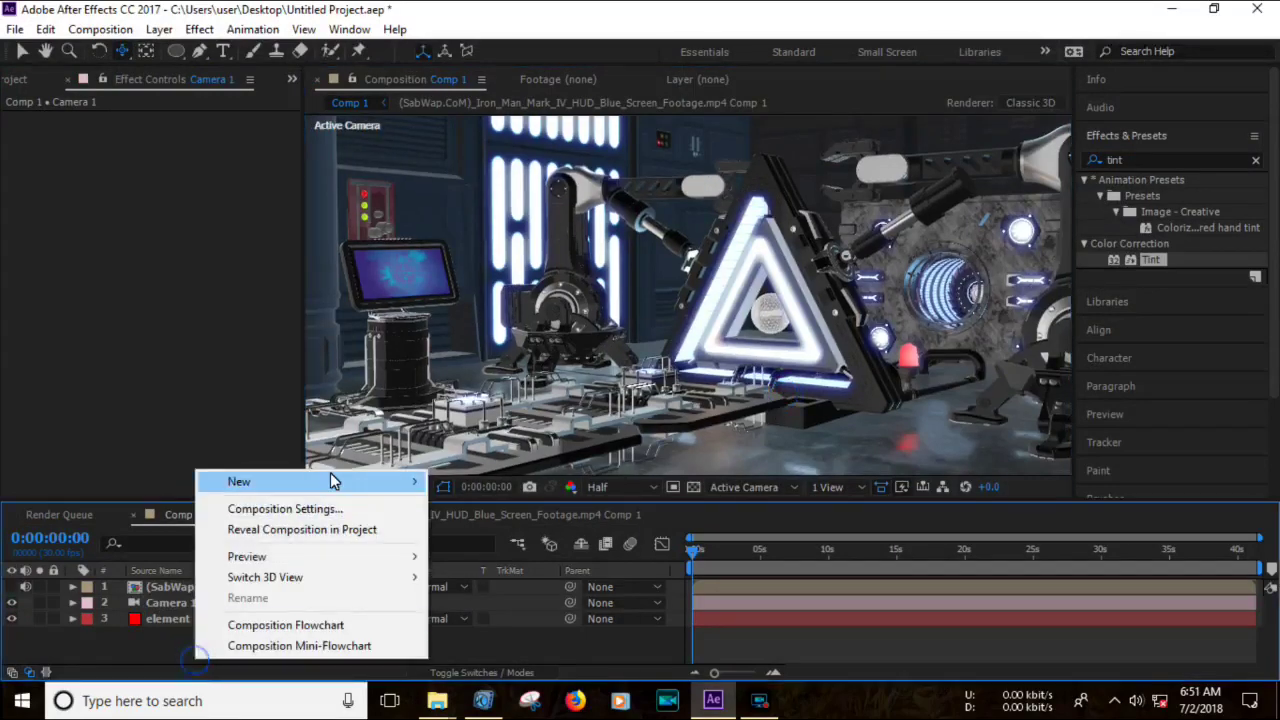
mouse_move(330, 476)
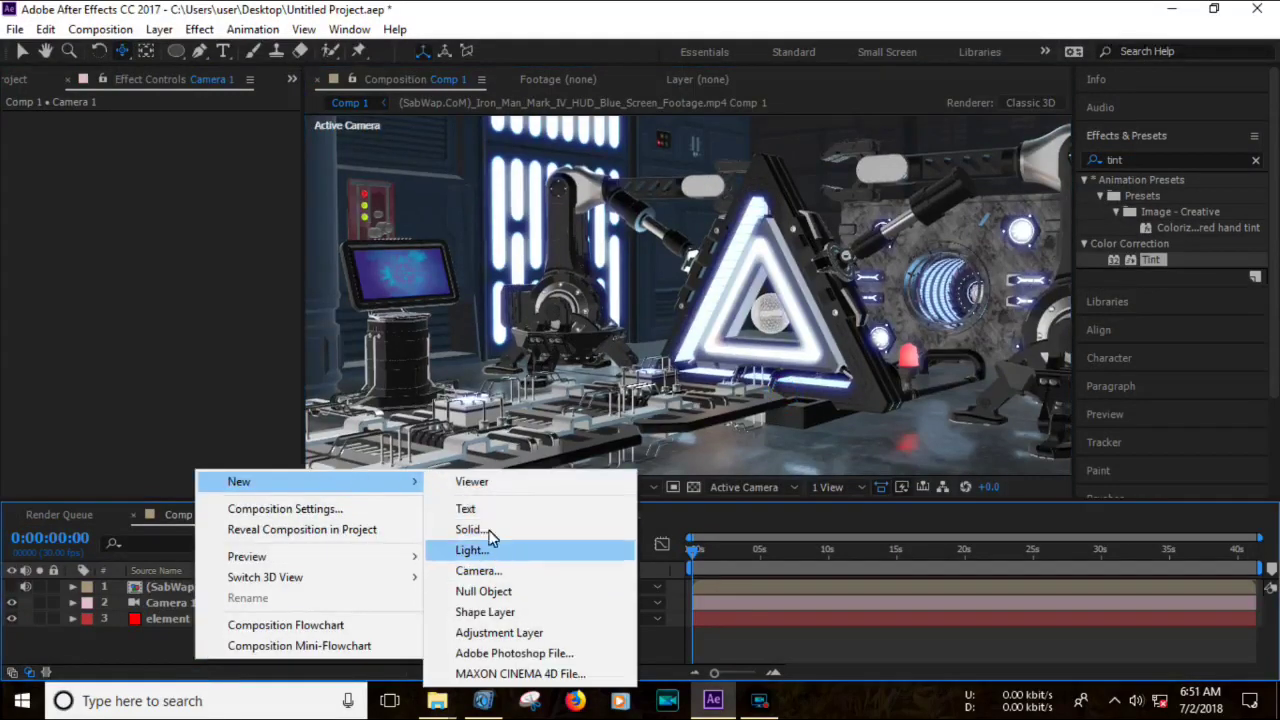
left_click(488, 530)
type("s")
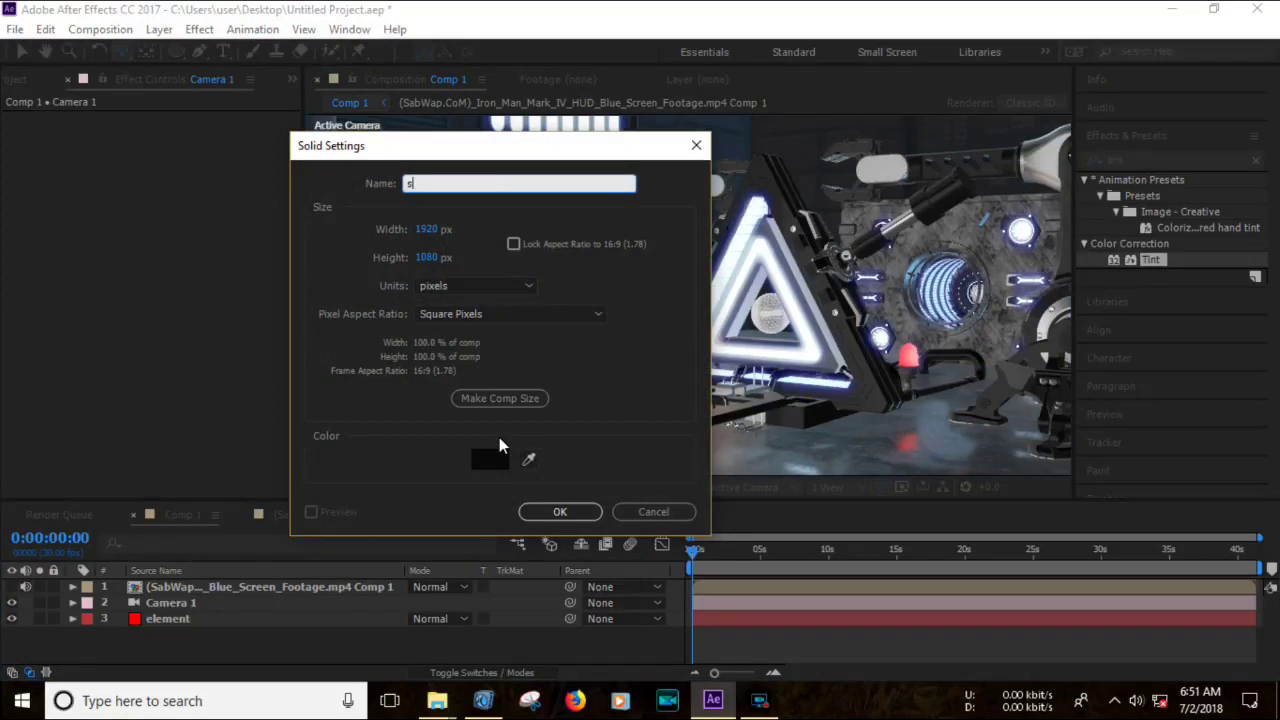
type("aber")
key("Return")
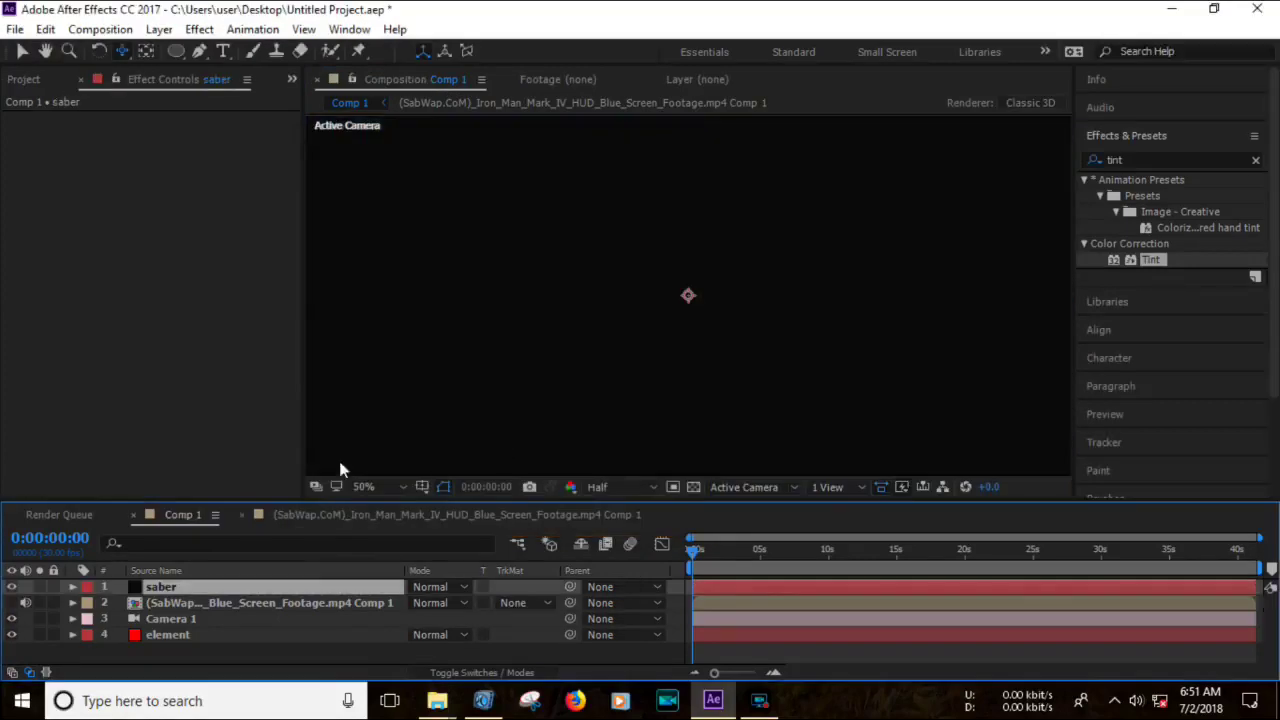
left_click(199, 29)
mouse_move(363, 697)
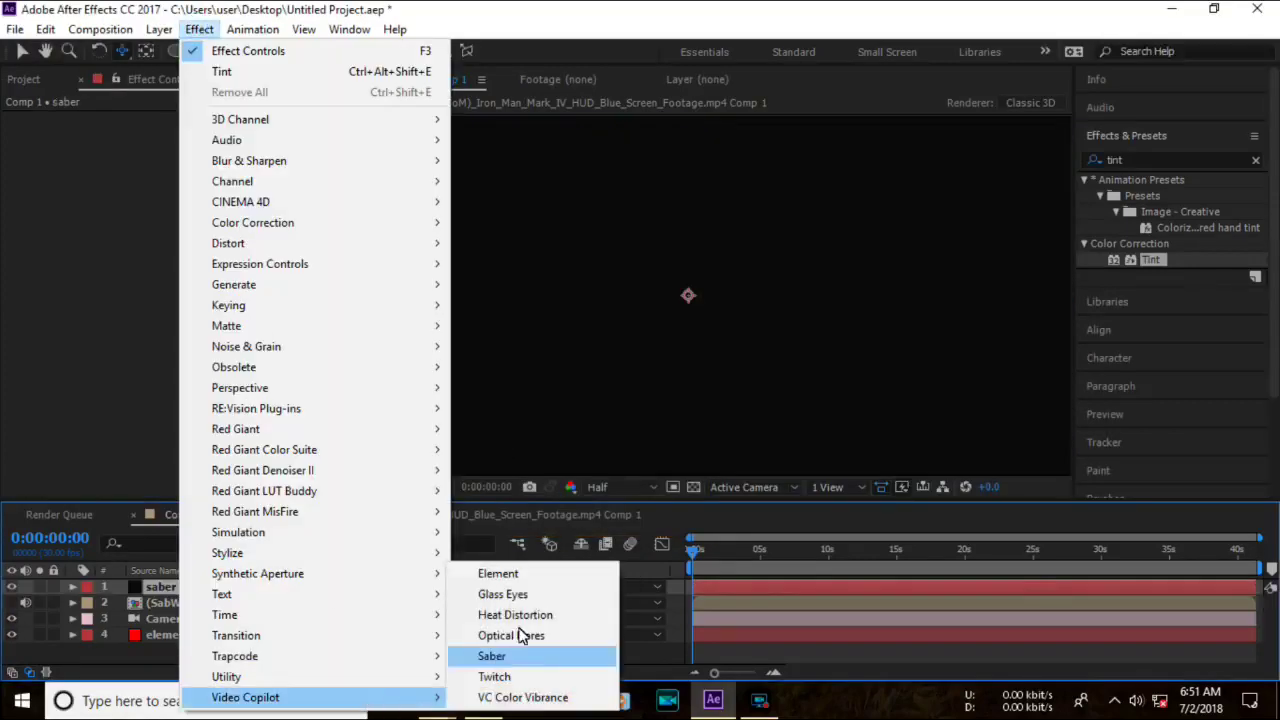
left_click(515, 660)
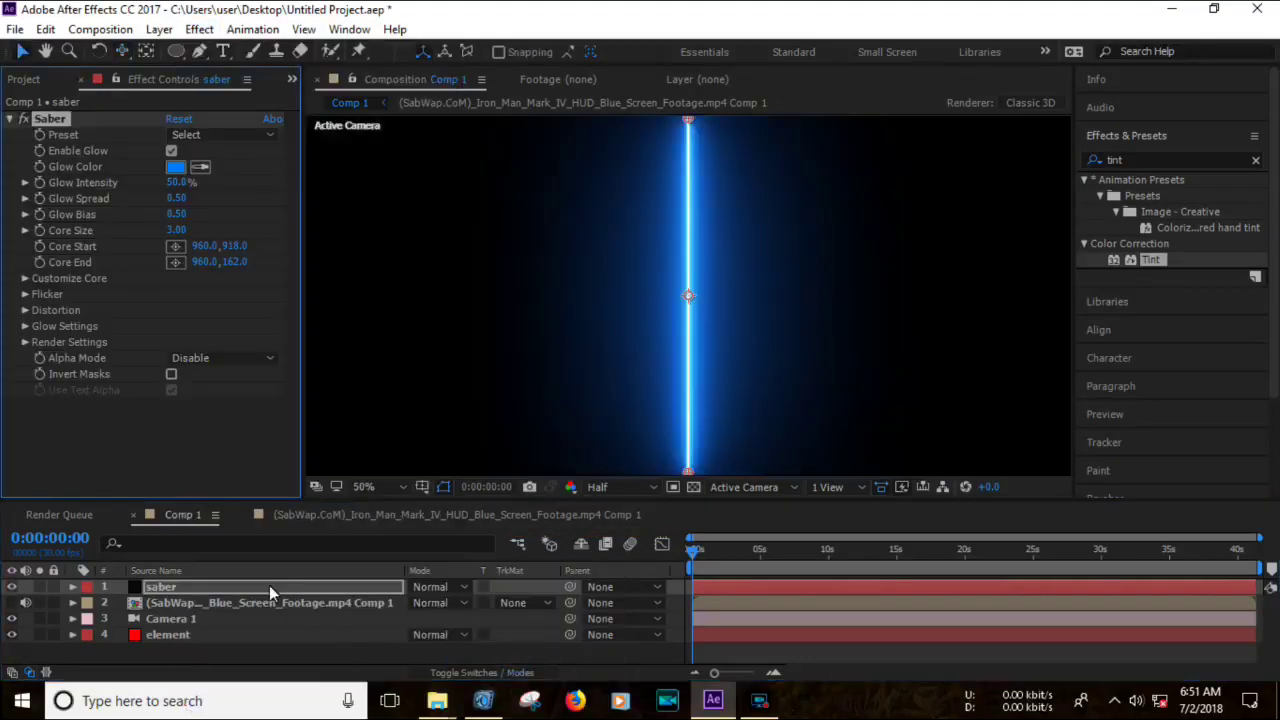
Set the saber layer's blending mode to Add.
left_click(455, 586)
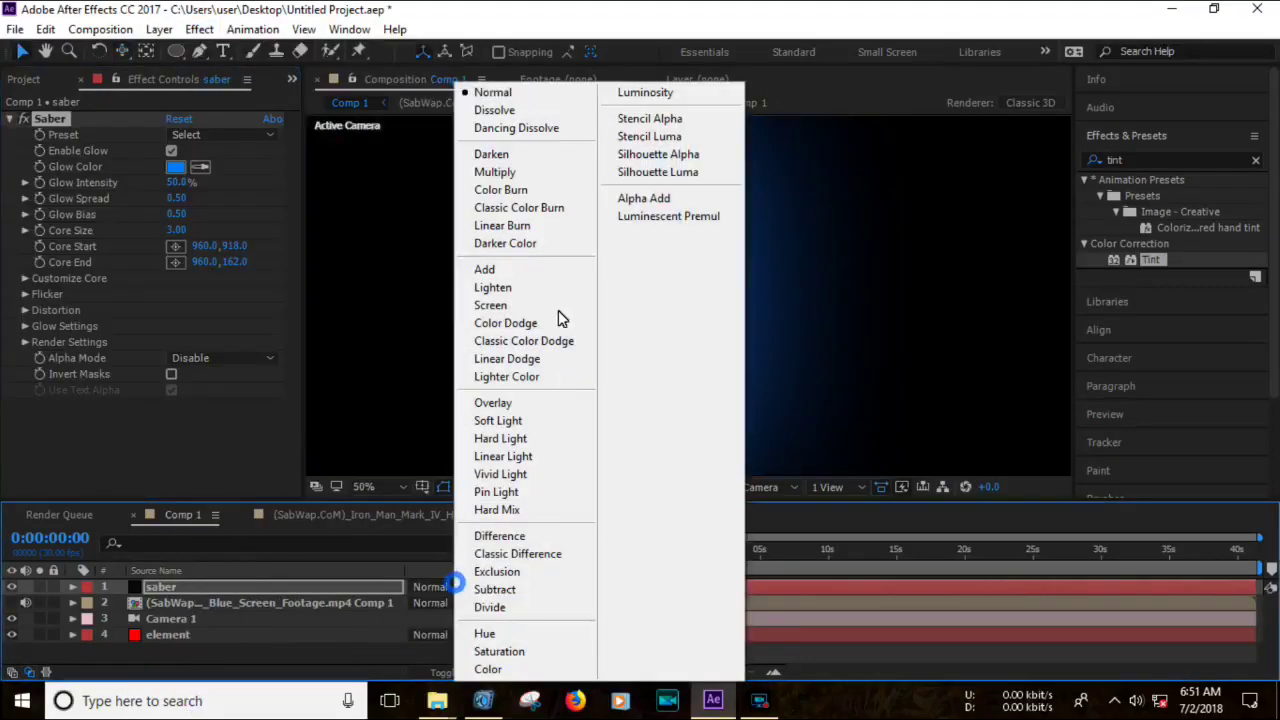
left_click(549, 268)
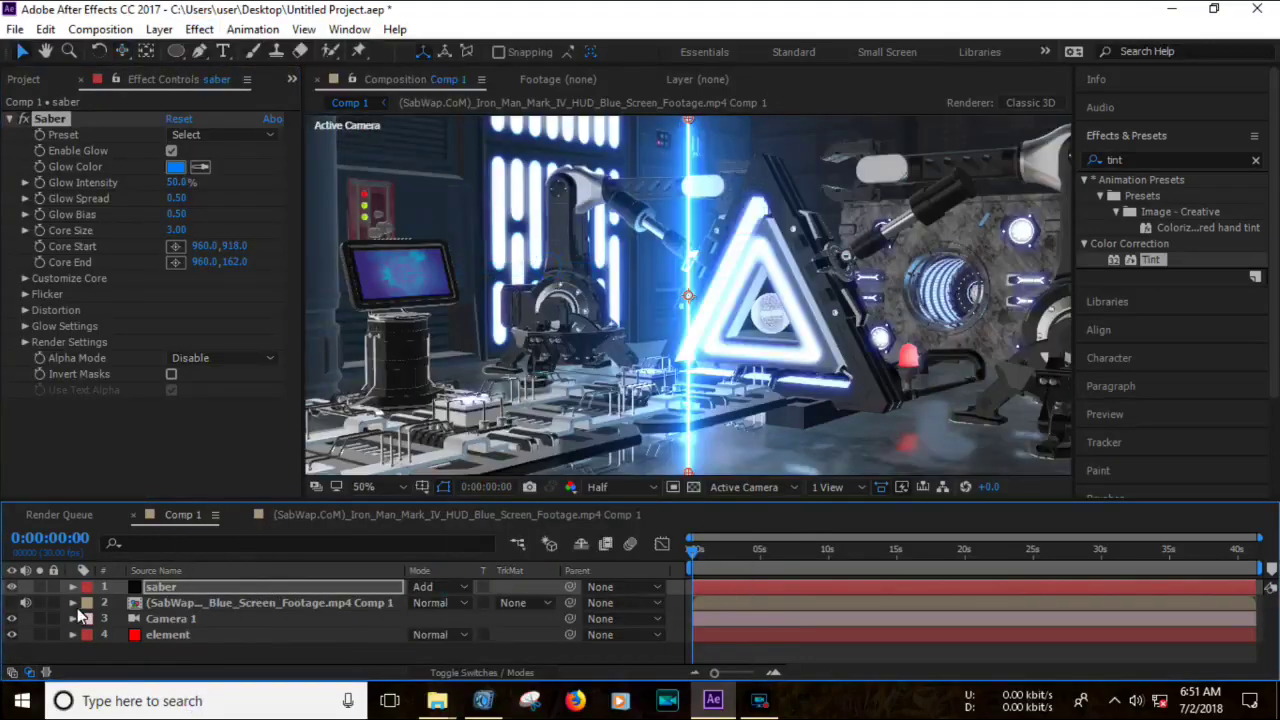
left_click(179, 583)
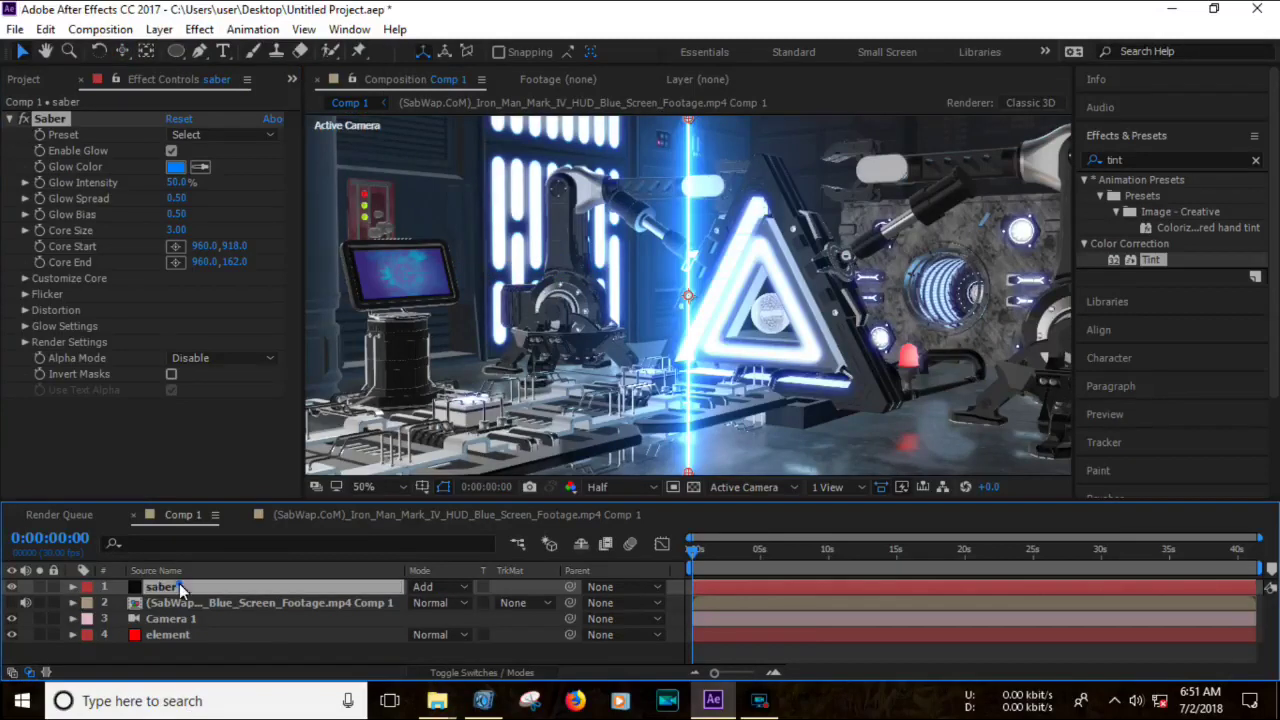
Aim the beam from the triangle's centre (Core Start 1130,572) to the portal (1572,536).
left_click(176, 263)
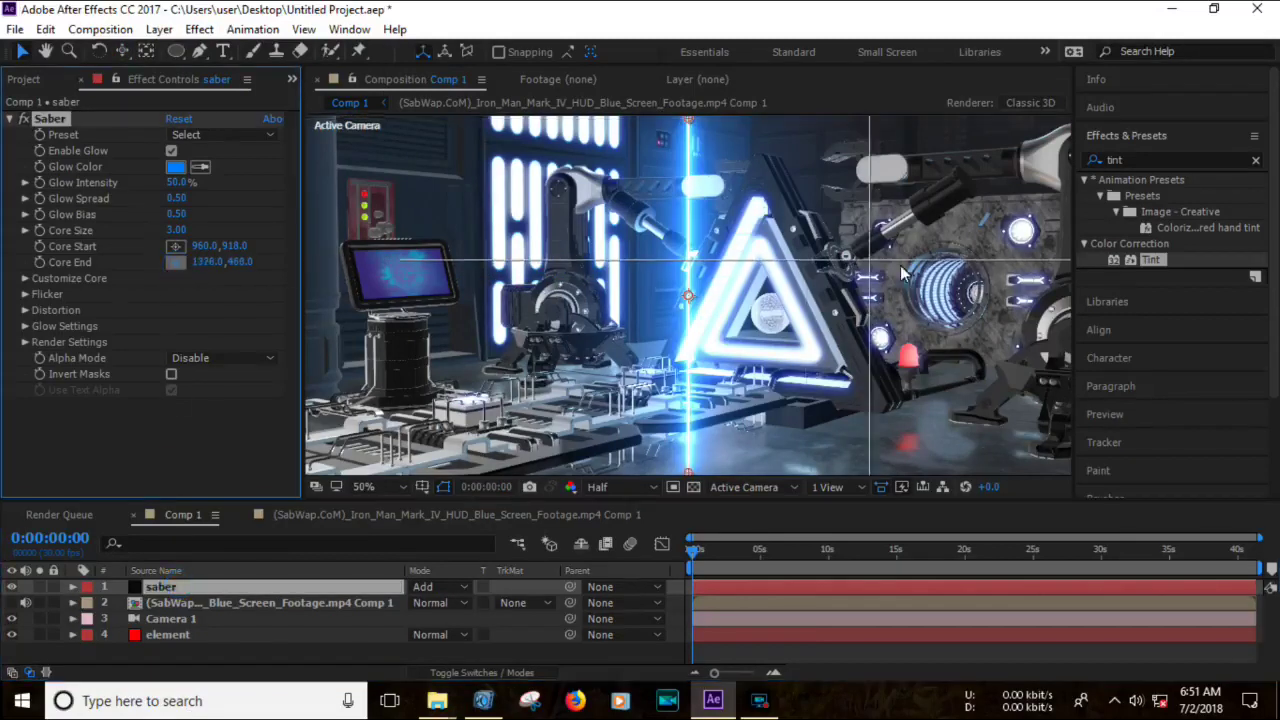
left_click(975, 298)
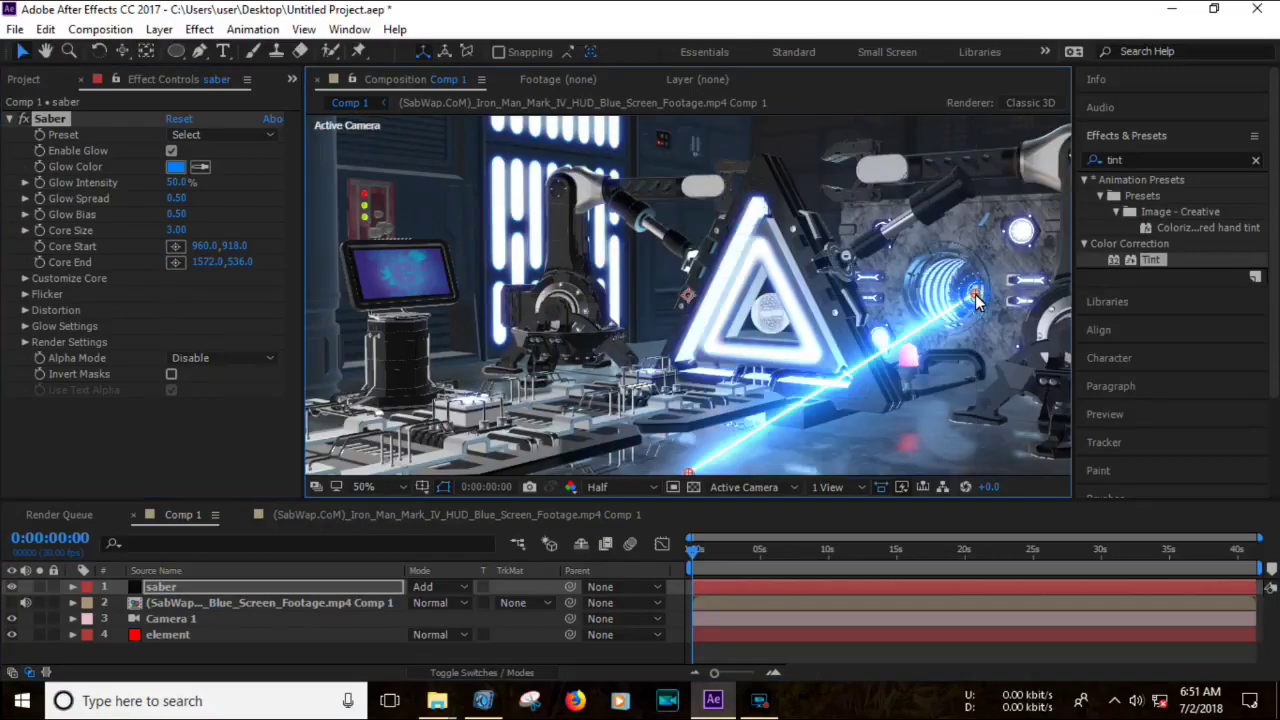
left_click(176, 250)
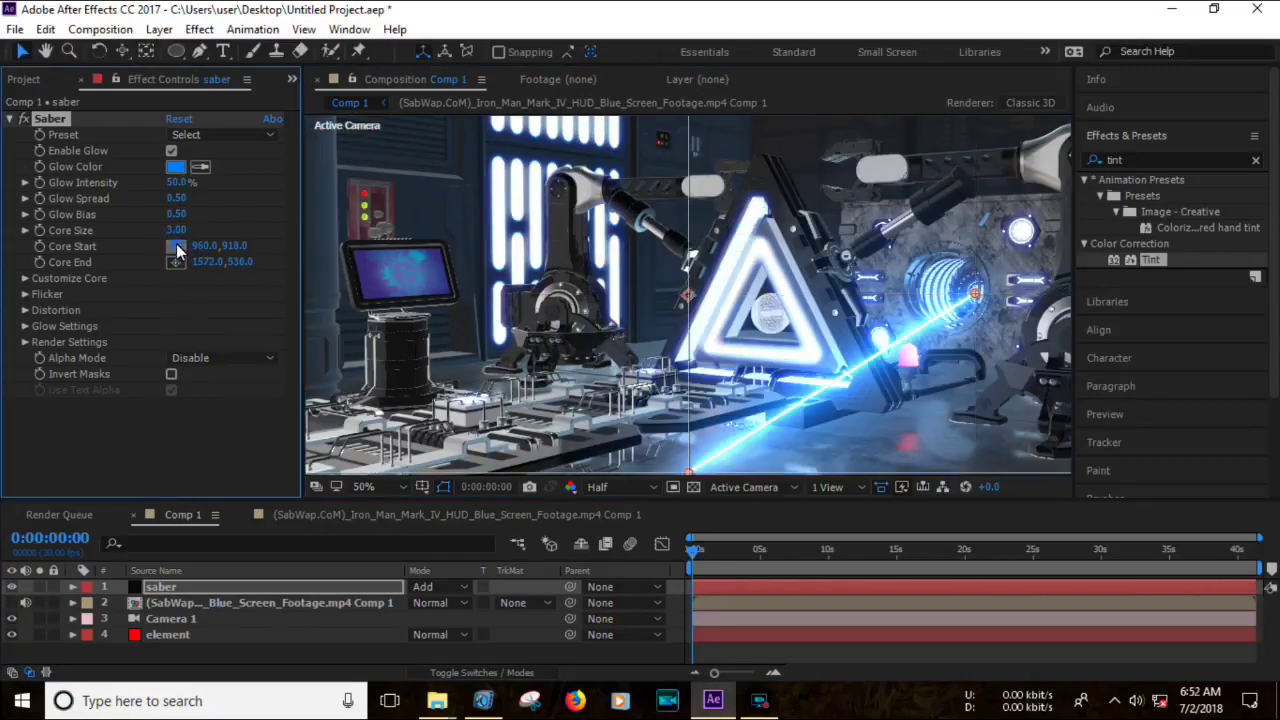
left_click(768, 319)
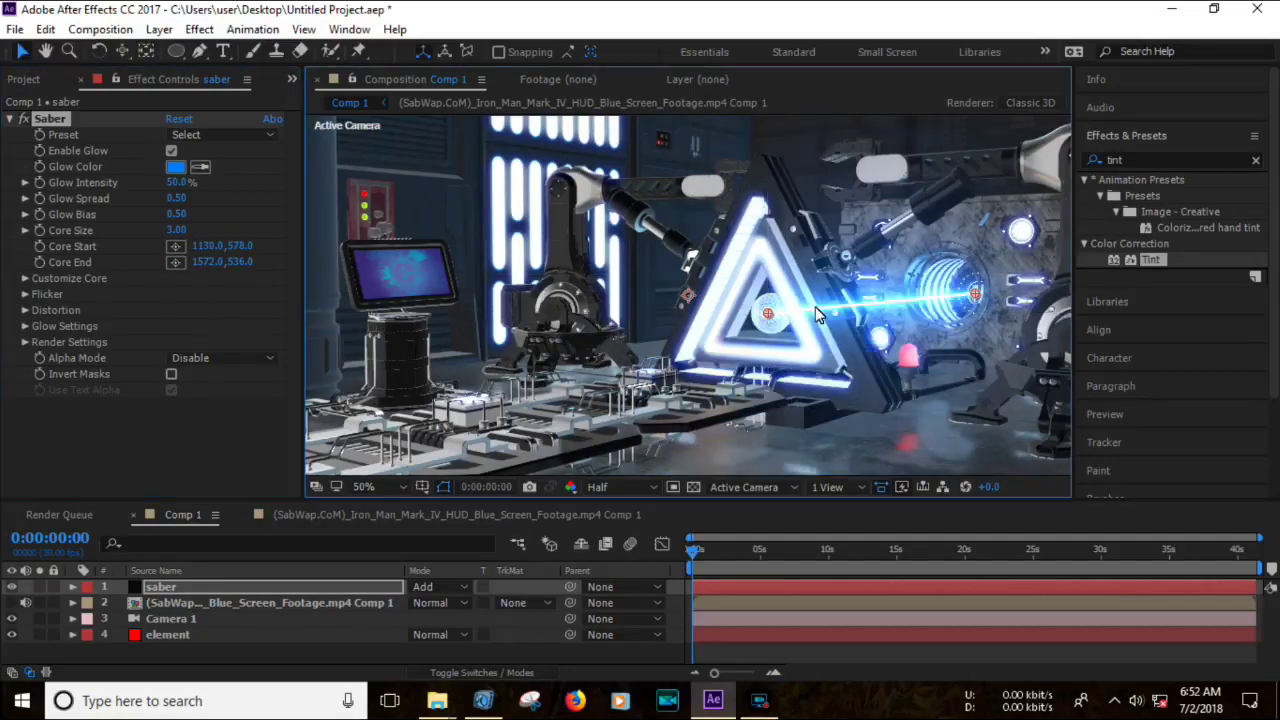
left_click_drag(768, 318, 765, 315)
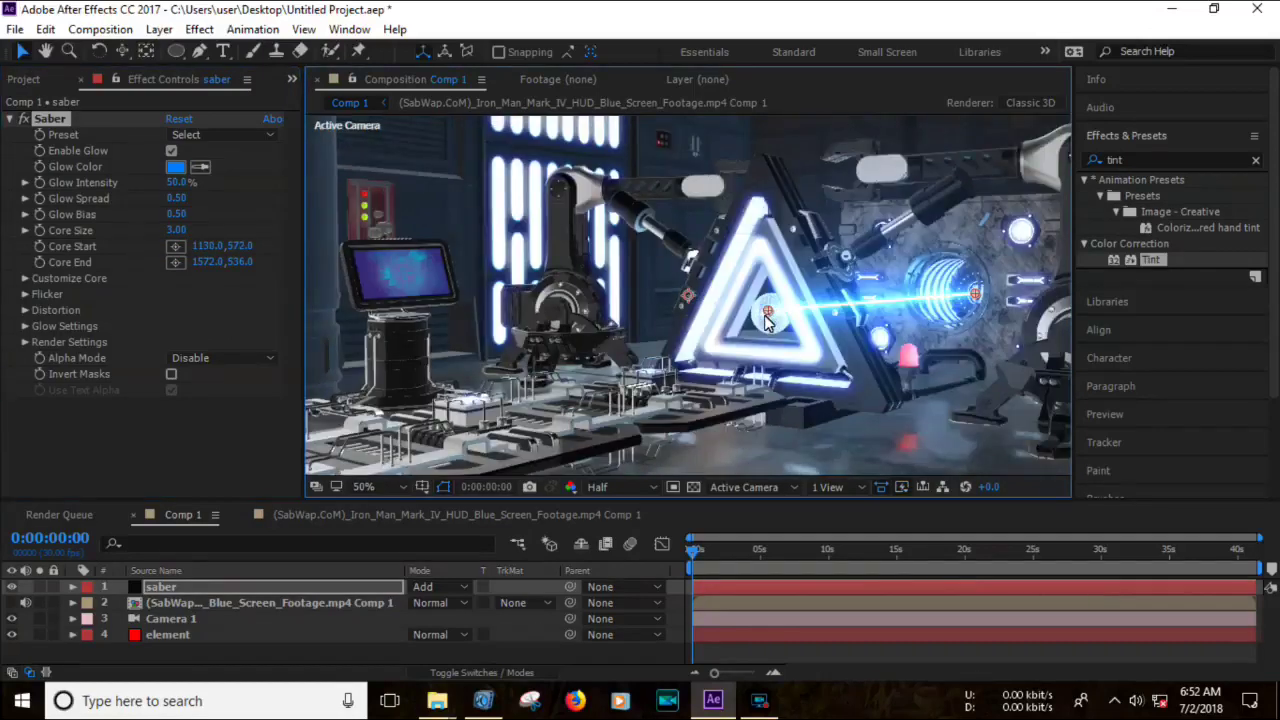
left_click(164, 656)
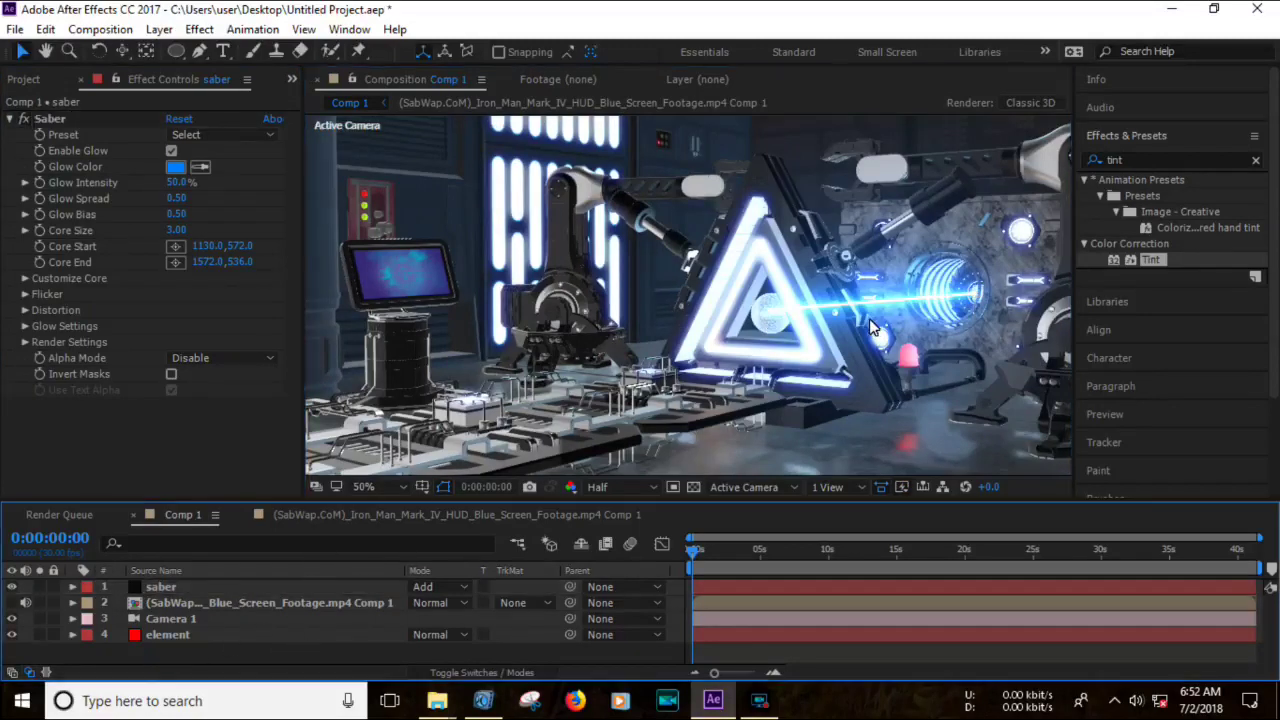
left_click(191, 586)
right_click(176, 588)
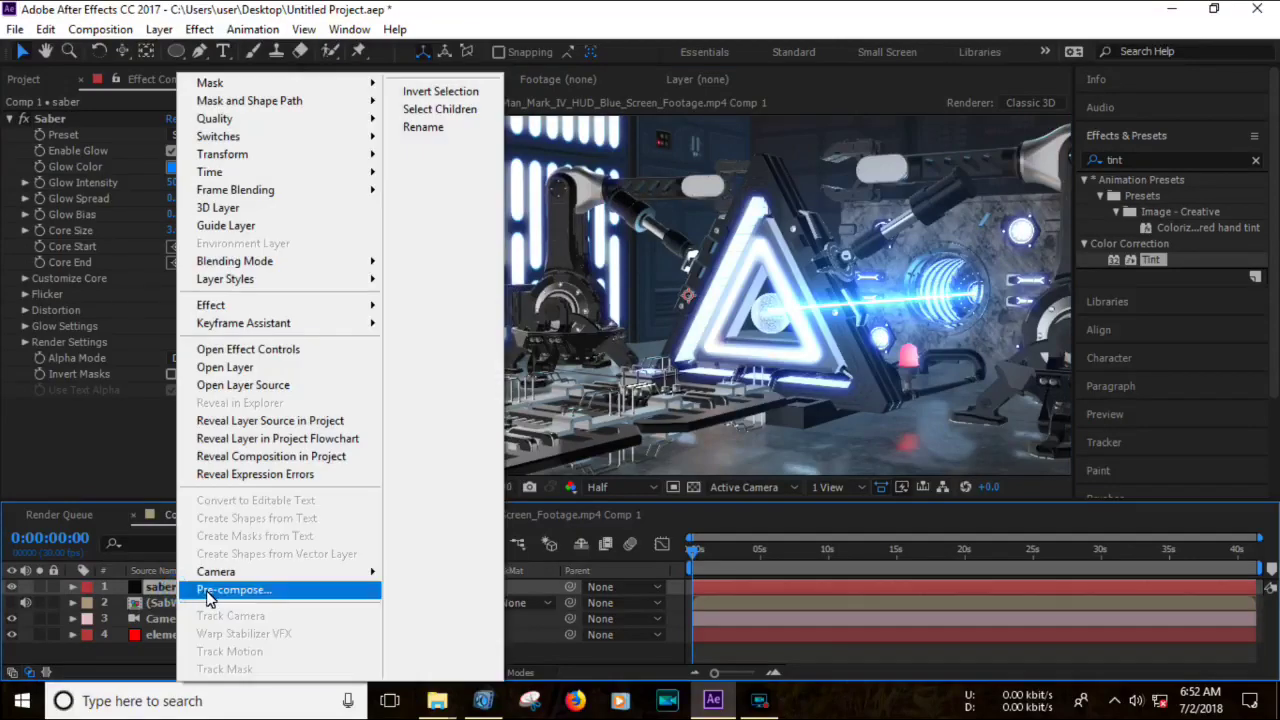
Precompose the saber layer into saber Comp 1 and set its blending mode to Add.
left_click(207, 590)
left_click(689, 458)
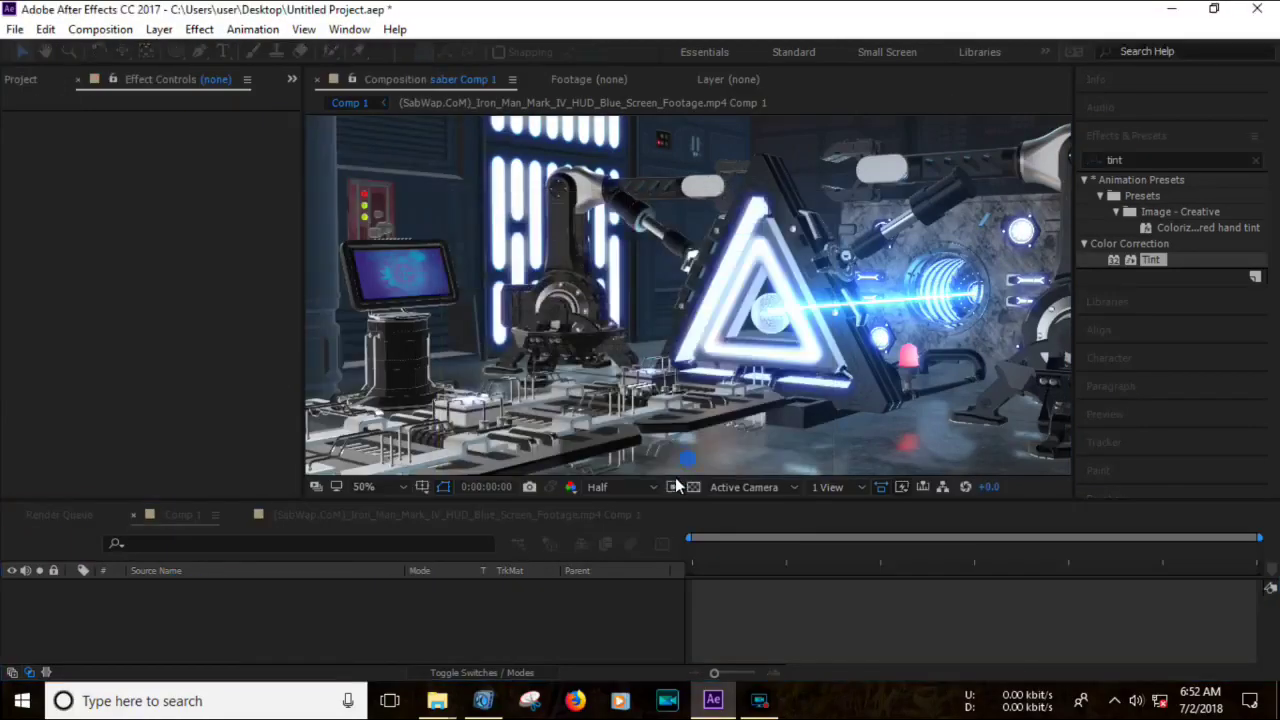
left_click(360, 512)
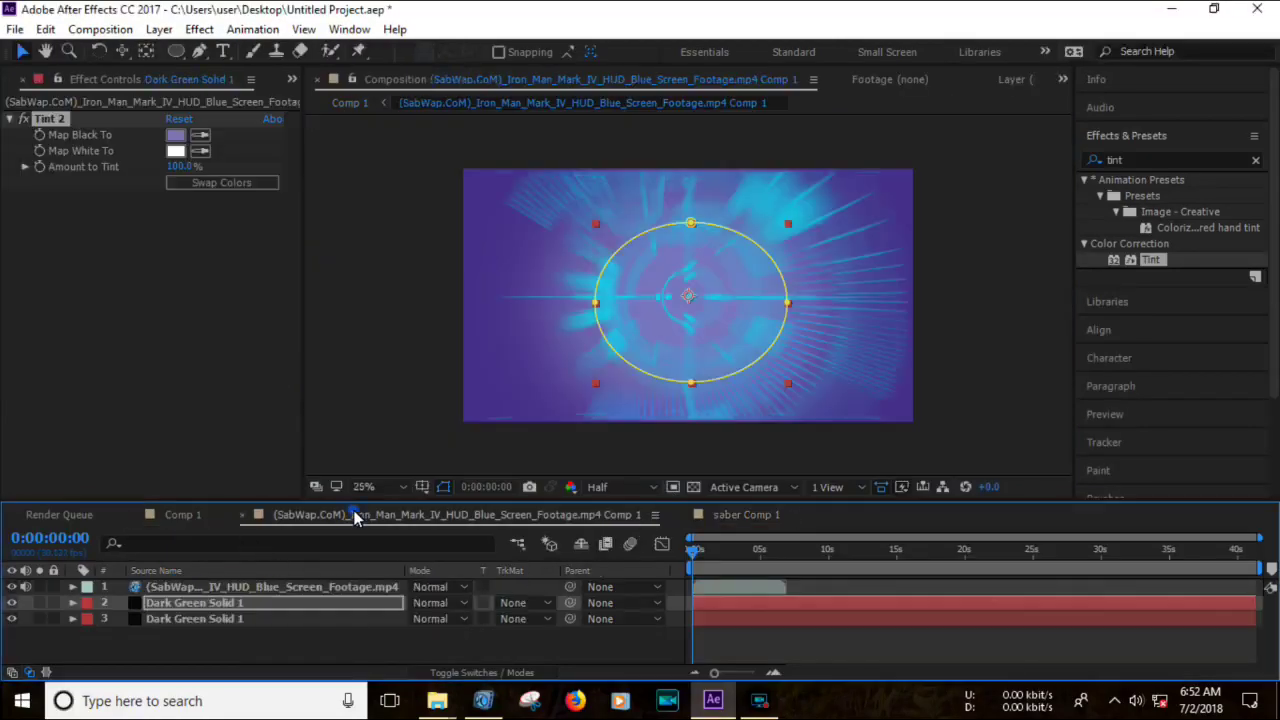
left_click(182, 515)
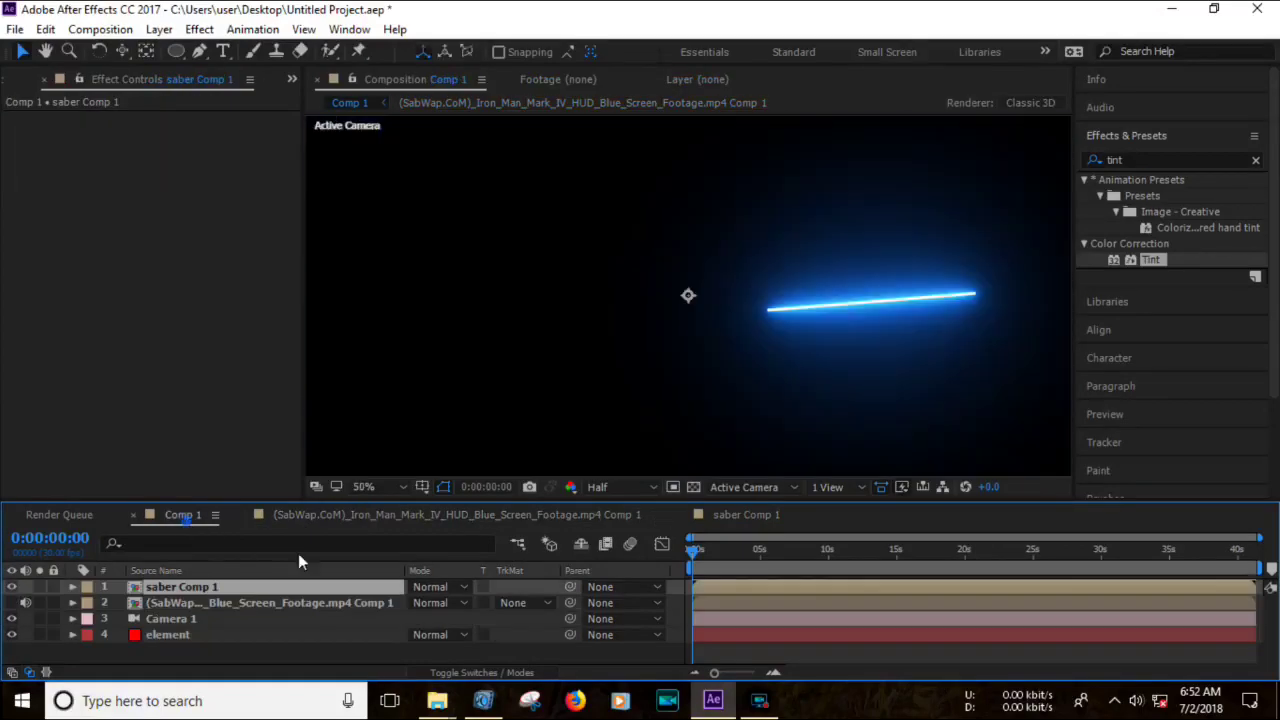
left_click(446, 590)
left_click(518, 268)
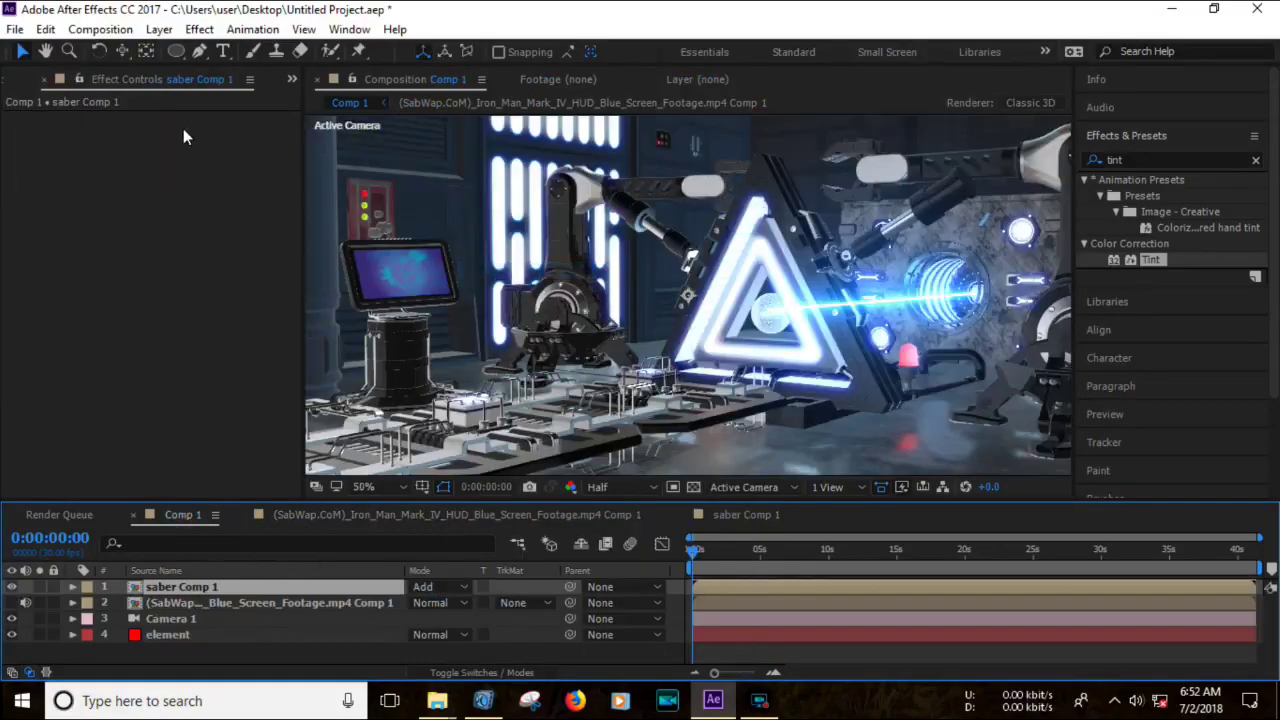
Draw a Pen mask on saber Comp 1 around the triangle's edge at full preview resolution.
left_click(200, 52)
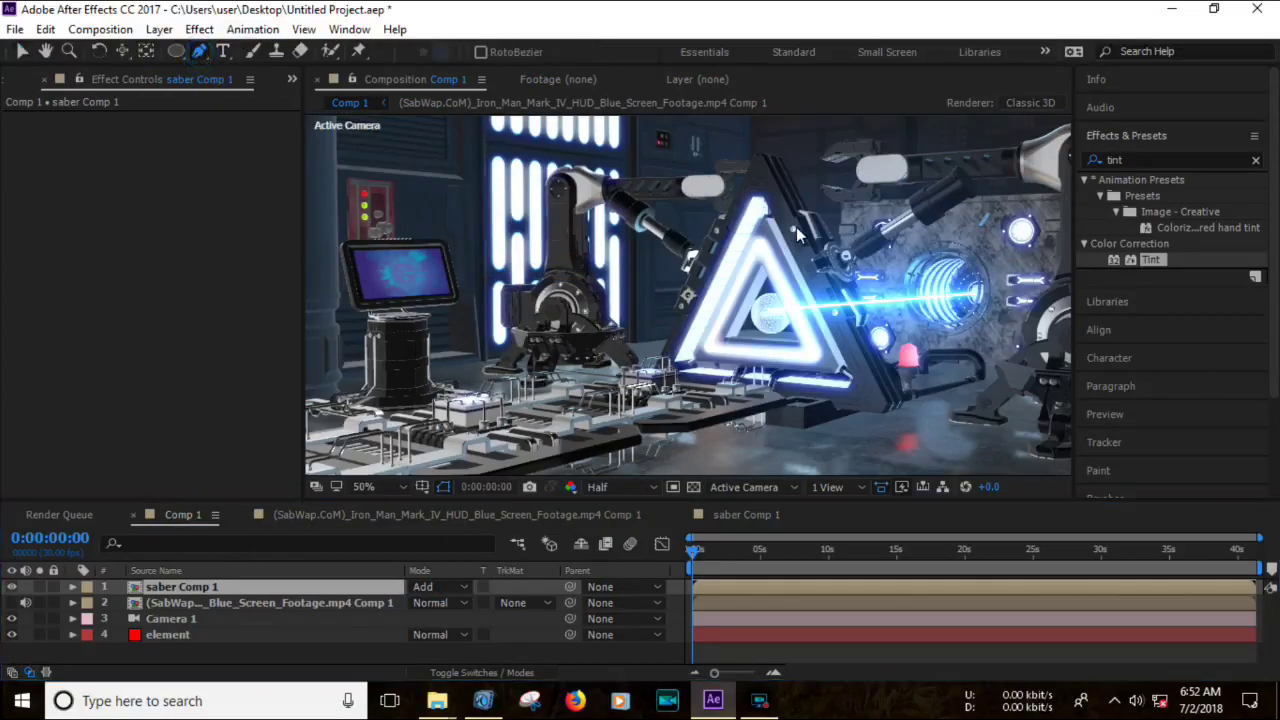
key("slash")
mouse_move(887, 284)
left_mouse_down()
mouse_move(787, 334)
mouse_move(729, 340)
left_mouse_up()
left_click(620, 487)
left_click(620, 534)
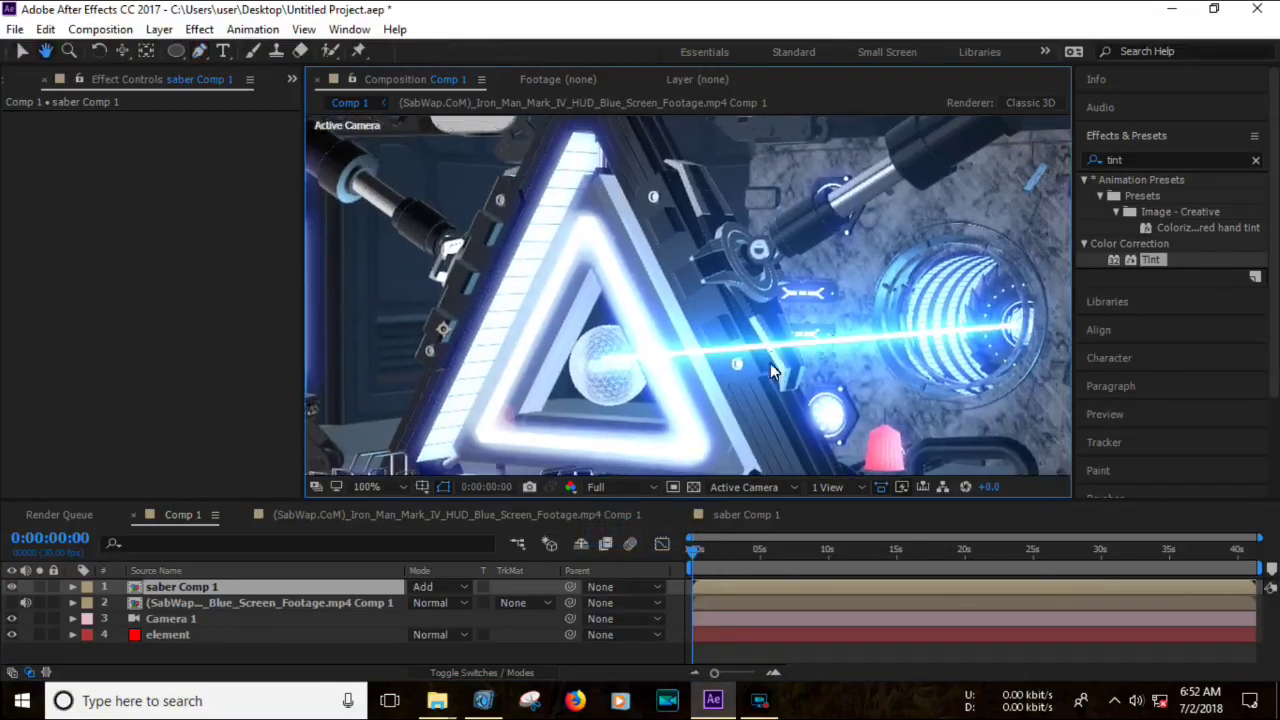
left_click(773, 265)
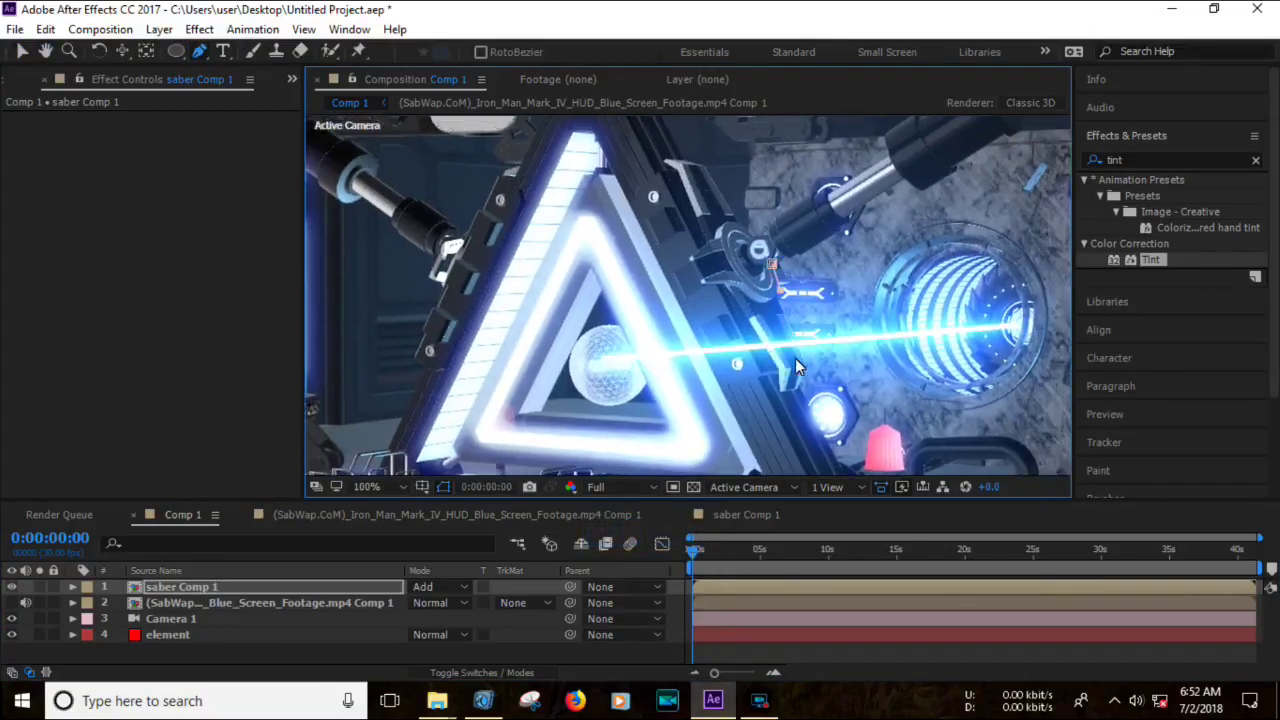
left_click_drag(802, 390, 784, 347)
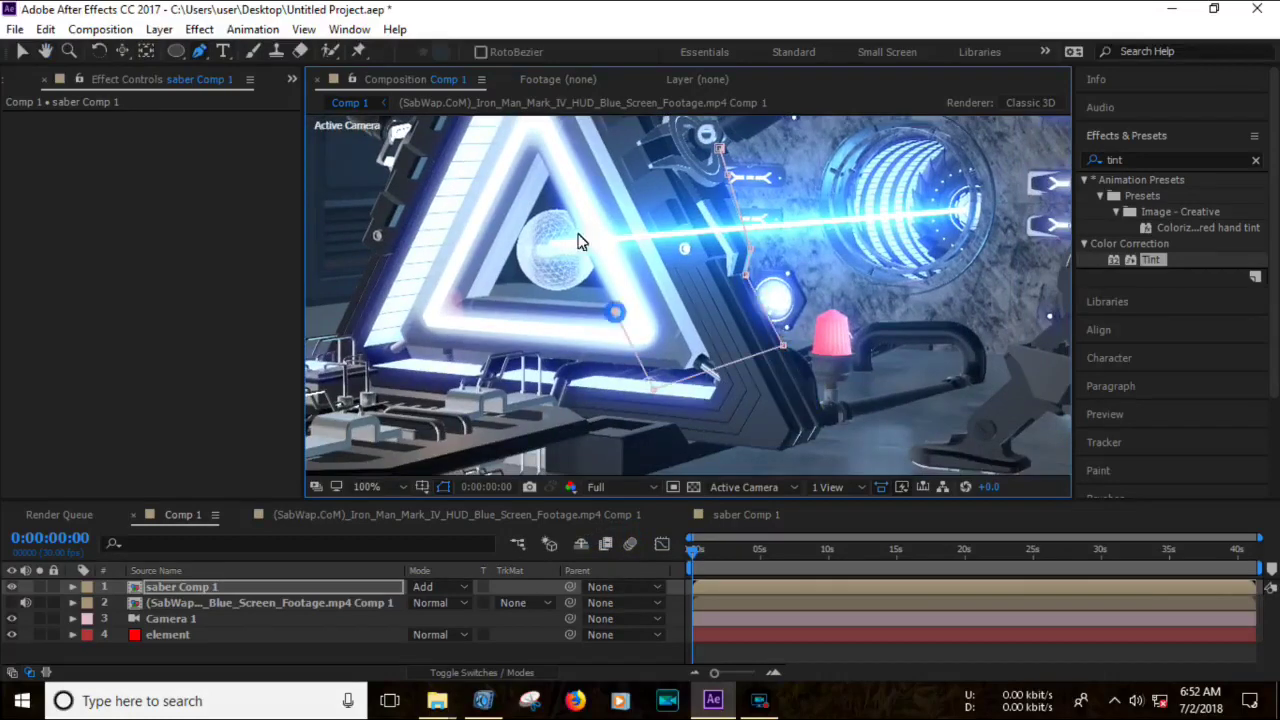
left_click_drag(551, 157, 735, 258)
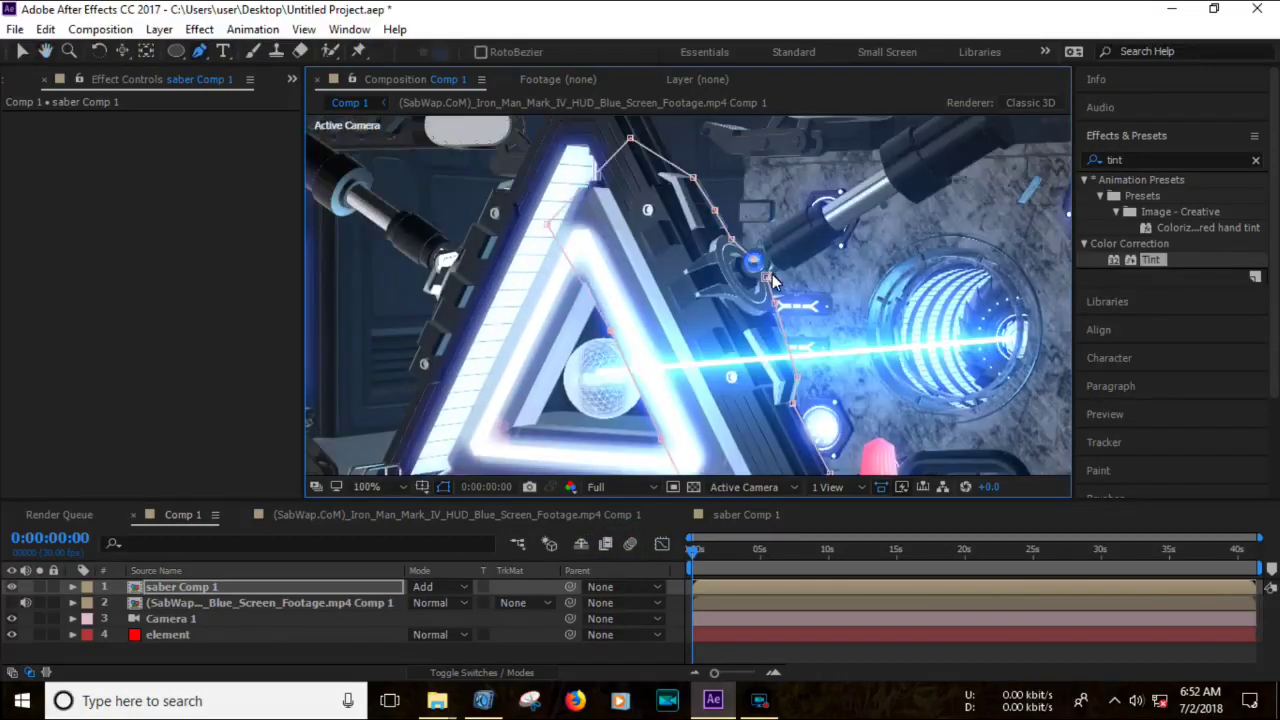
left_click(771, 276)
left_click(72, 586)
Invert the mask and give it Feather 12 and Expansion -3.
left_click(88, 602)
left_click(479, 618)
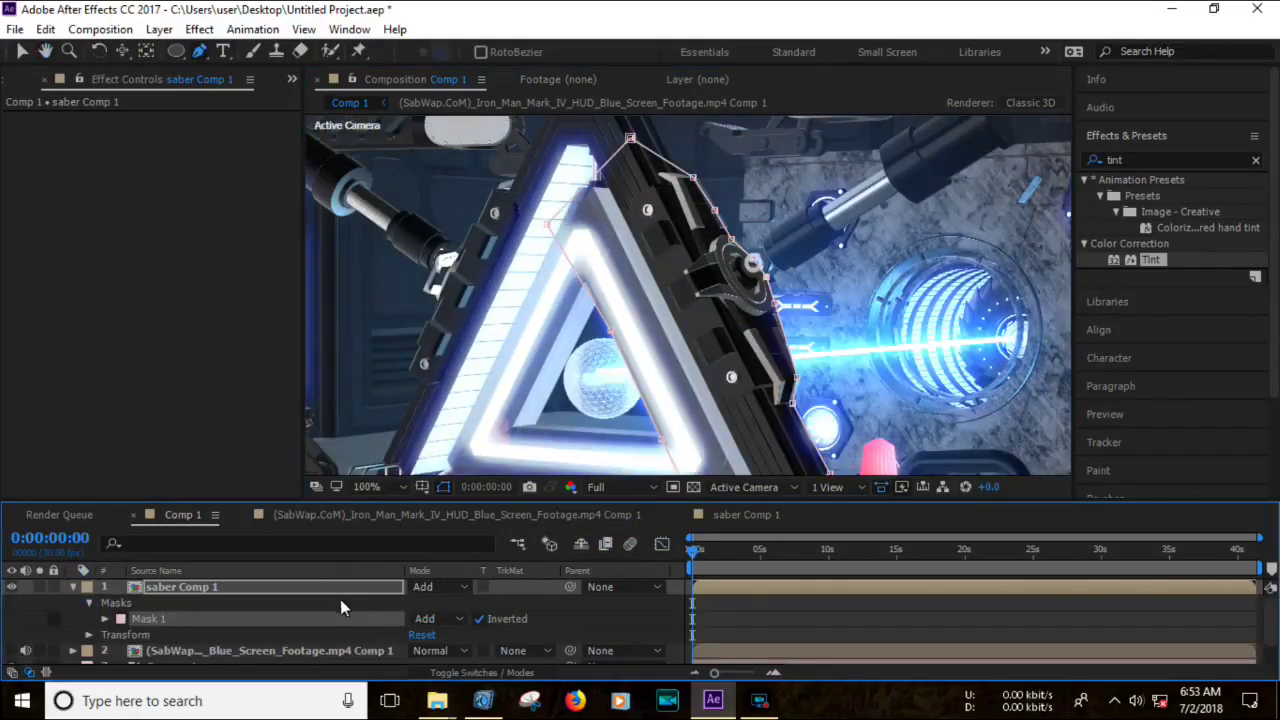
left_click(104, 620)
left_click(535, 636)
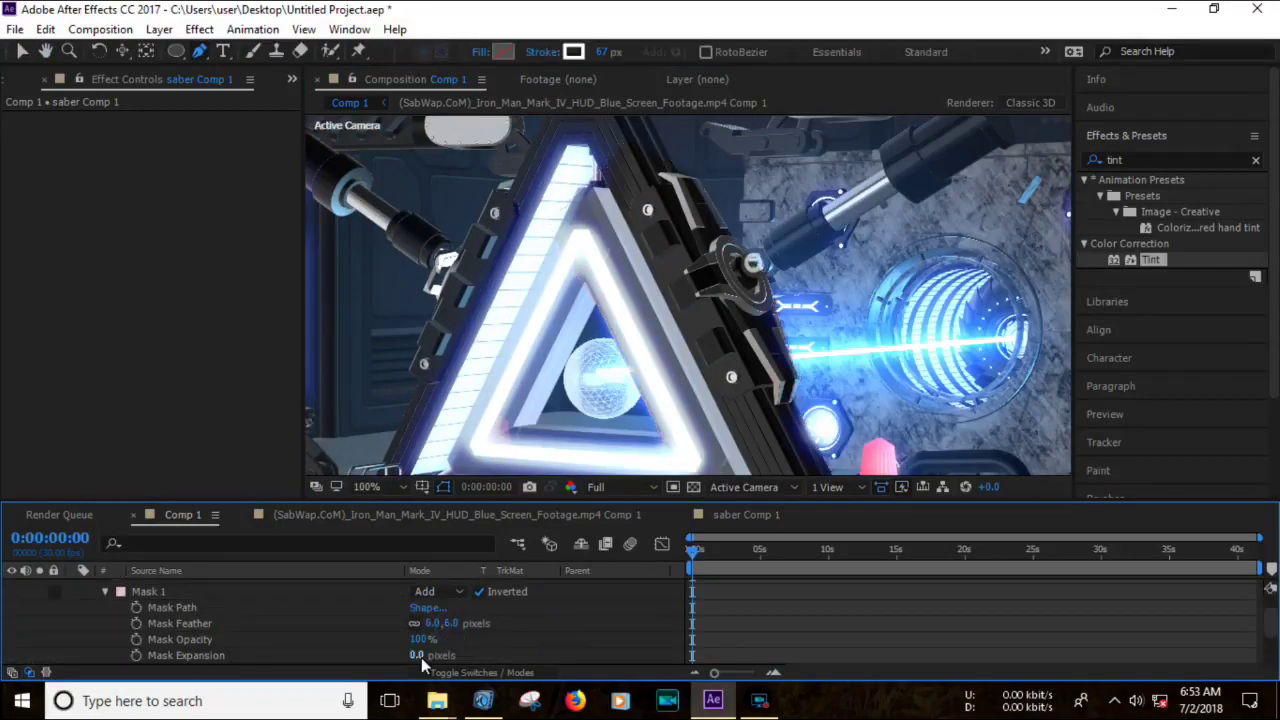
mouse_move(416, 655)
left_mouse_down()
mouse_move(404, 656)
mouse_move(543, 636)
left_mouse_up()
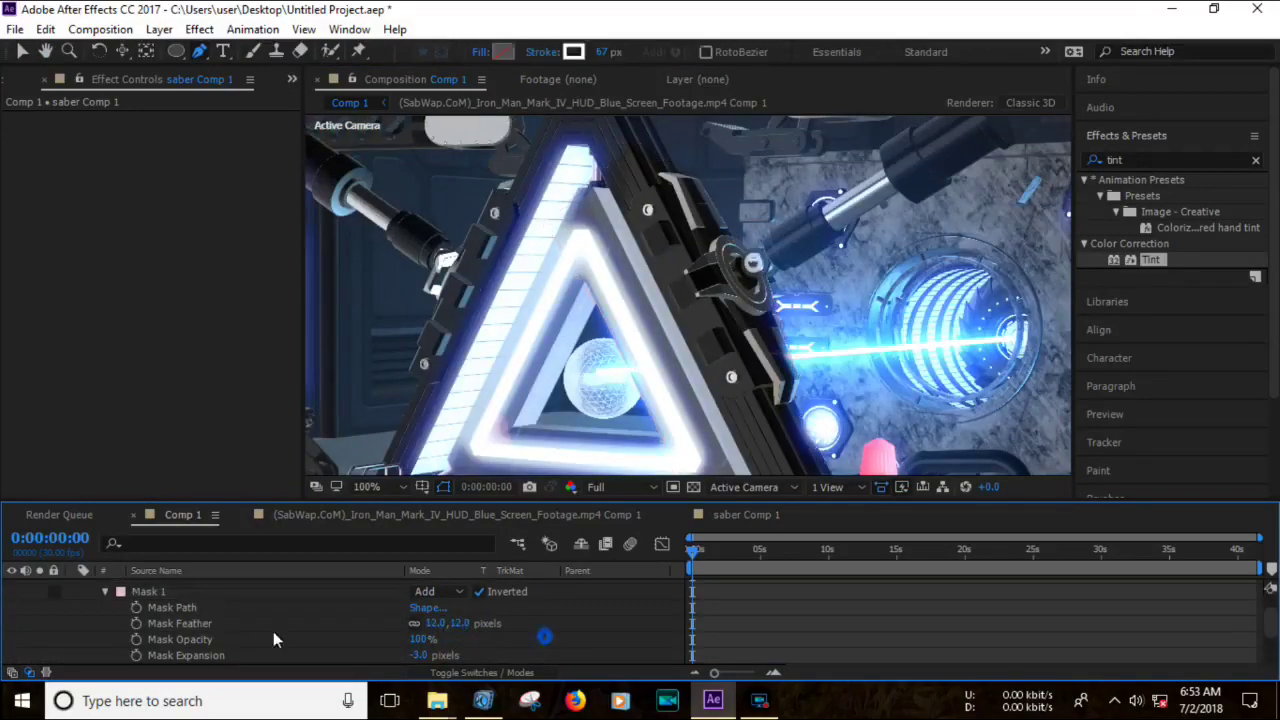
key("u")
Inside saber Comp 1, change the Saber preset from Electric to Energize.
left_click(199, 590)
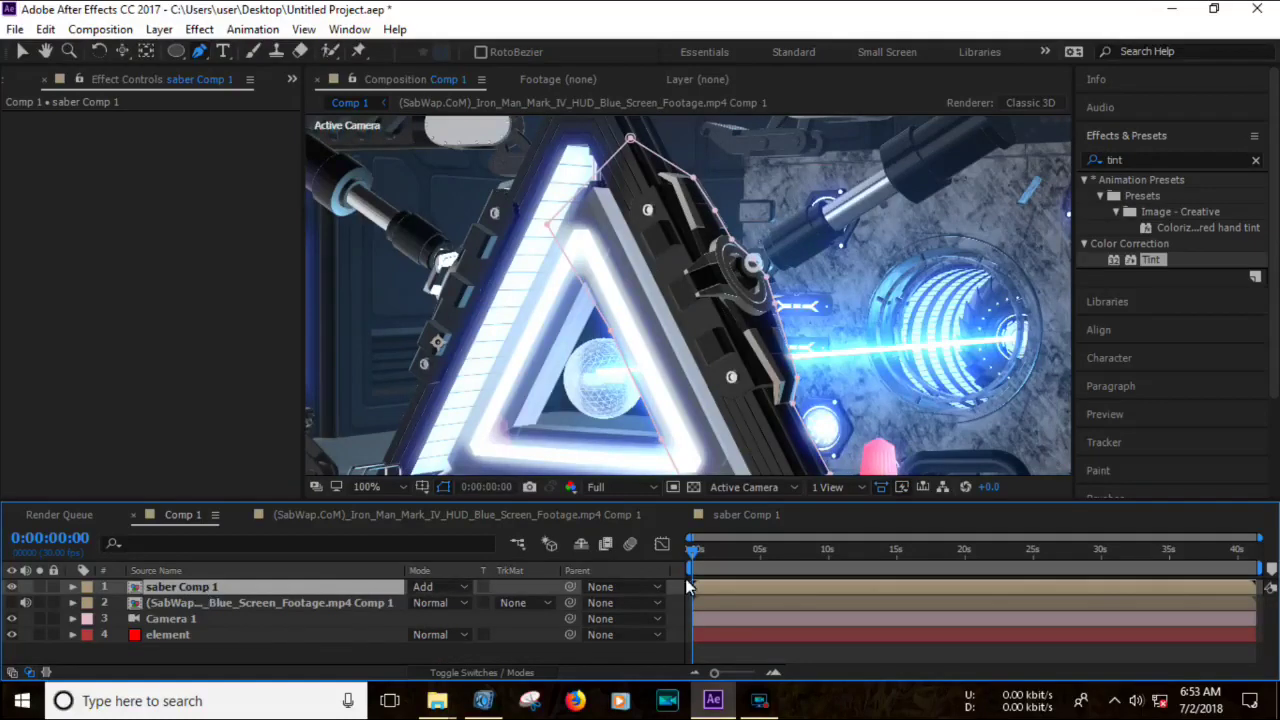
left_click(733, 518)
left_click(249, 590)
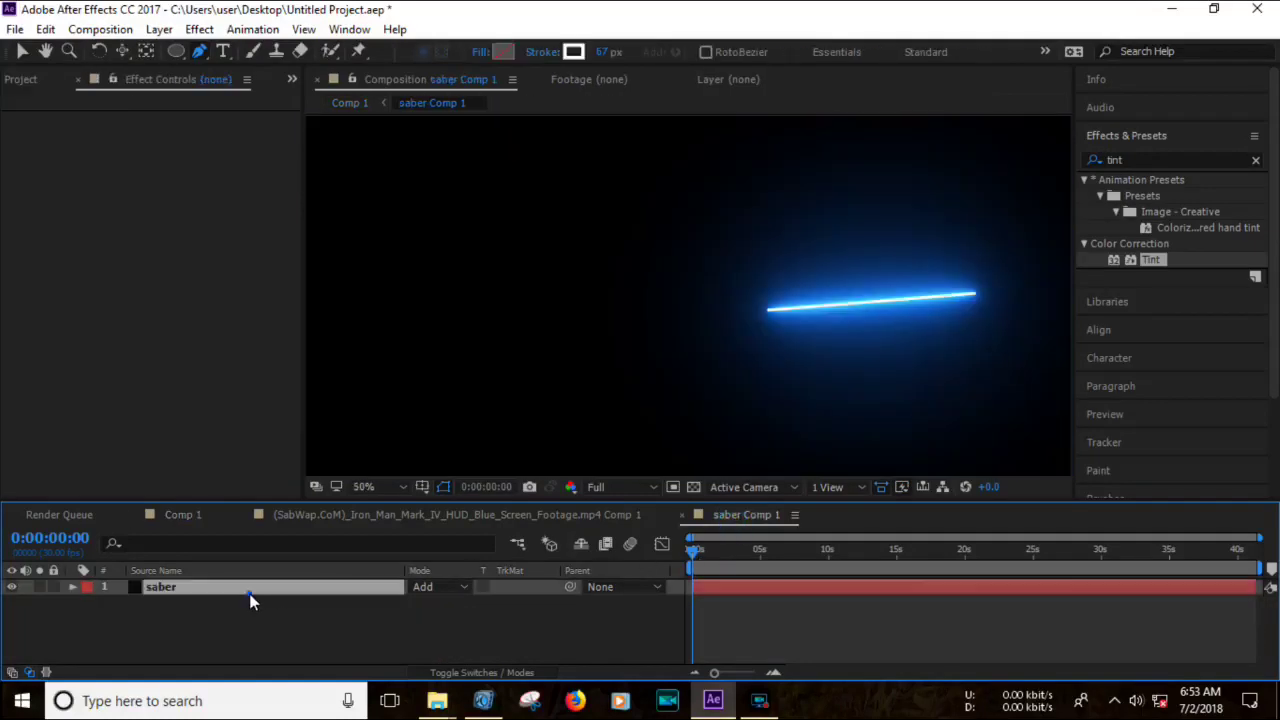
left_click(209, 135)
left_click(262, 166)
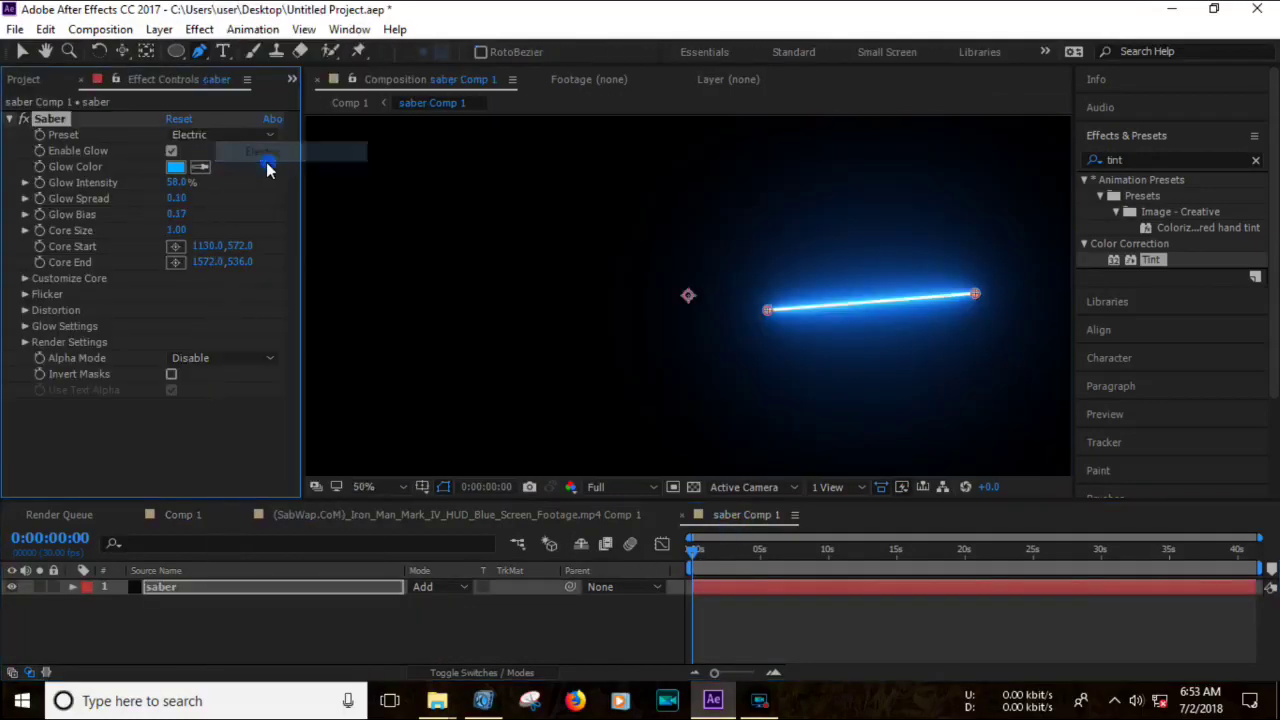
left_click(238, 134)
left_click(301, 174)
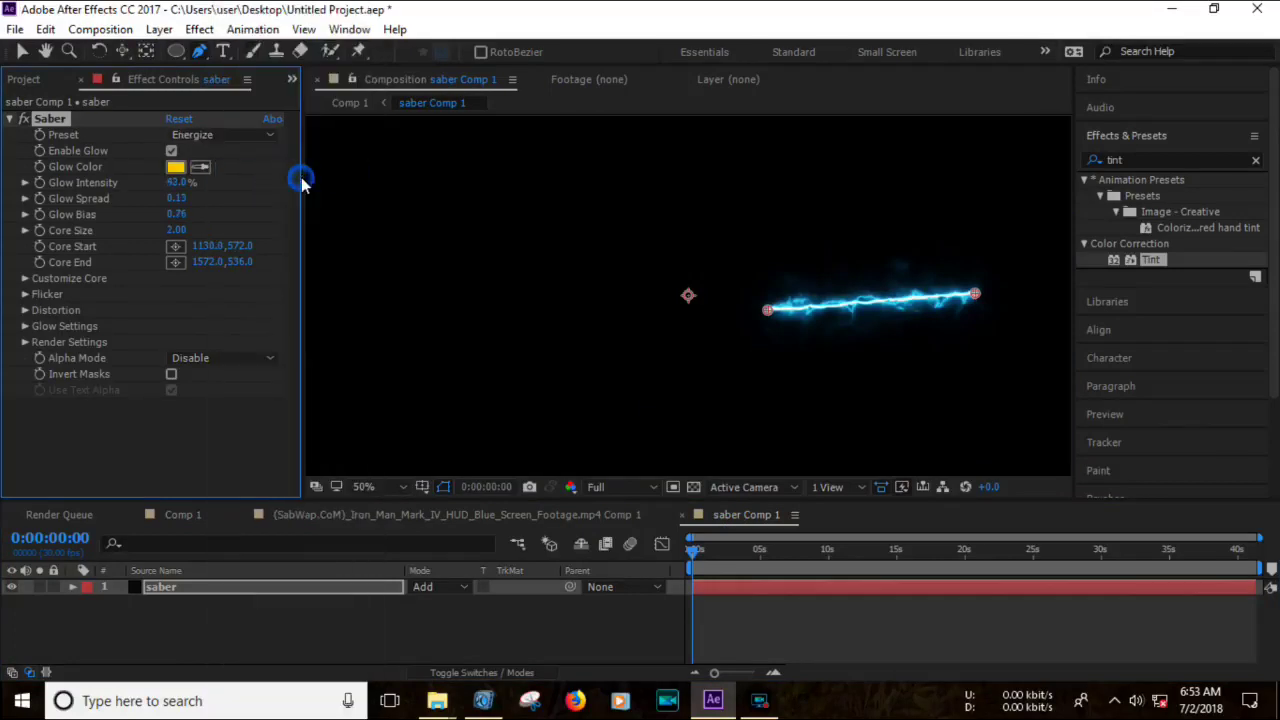